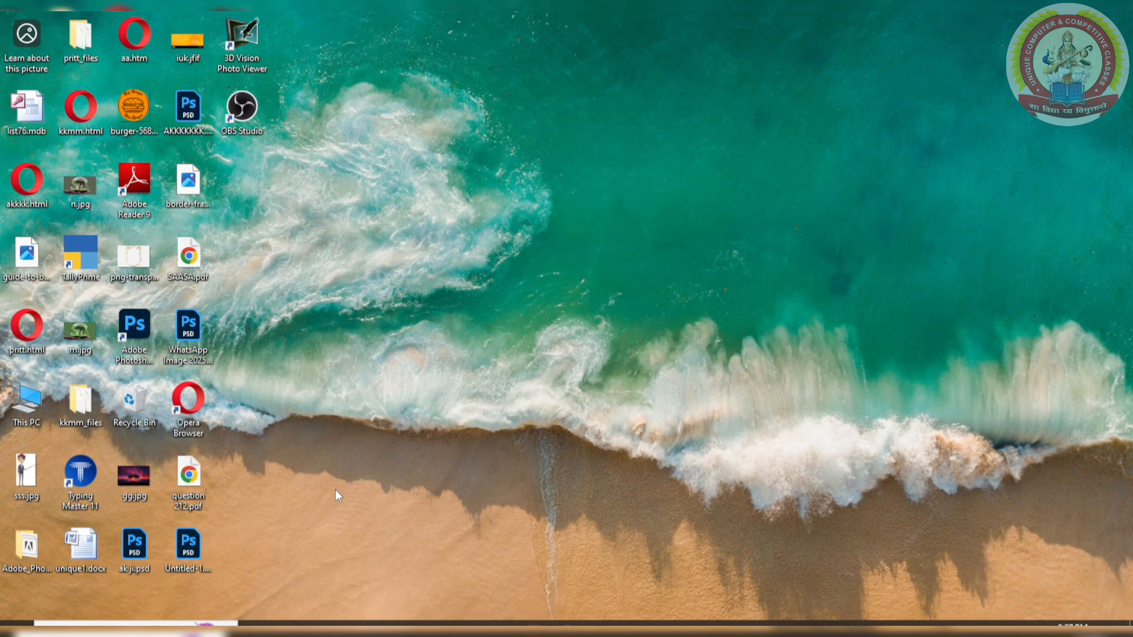
- Find and launch Microsoft Office Excel 2007 through the system search, and maximize both the program and the Book1 window
left_click(136, 624)
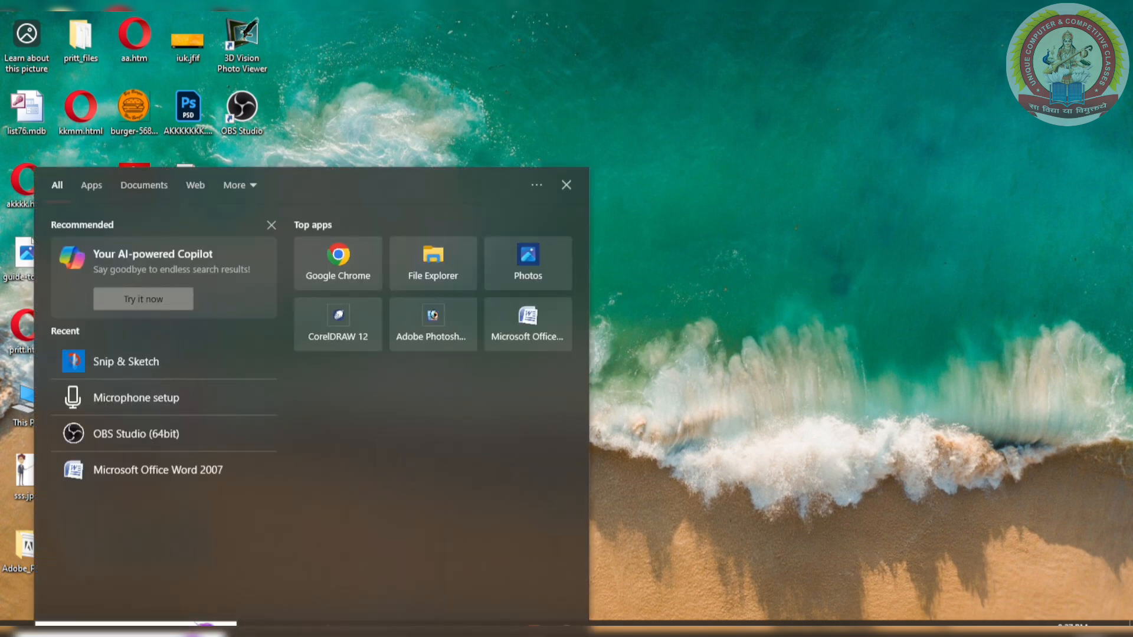
type("ex")
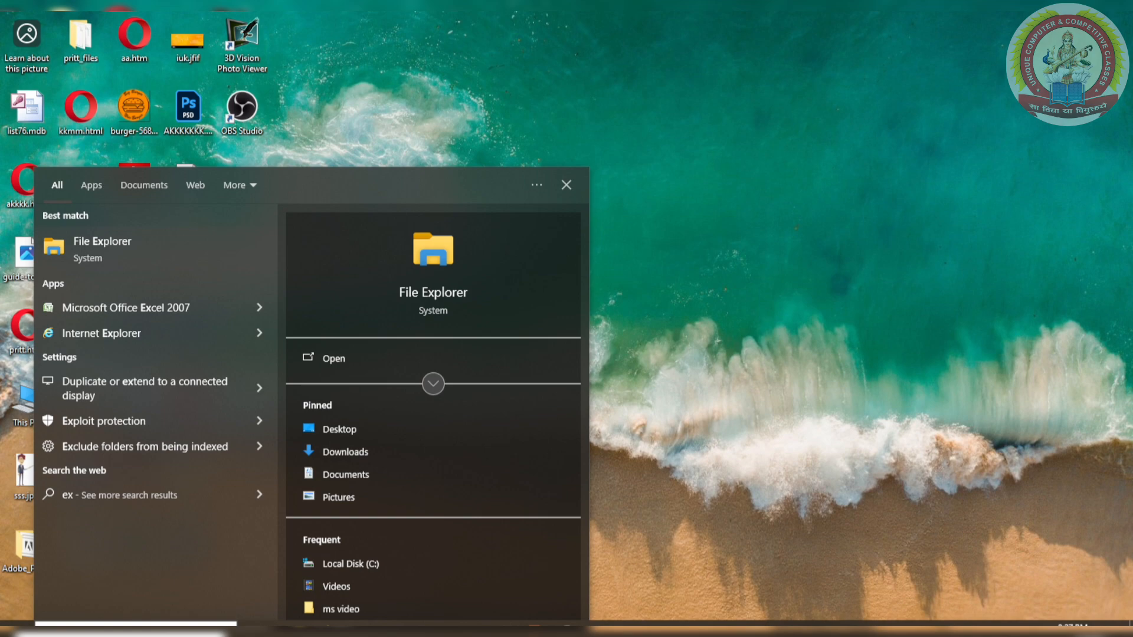
type("c")
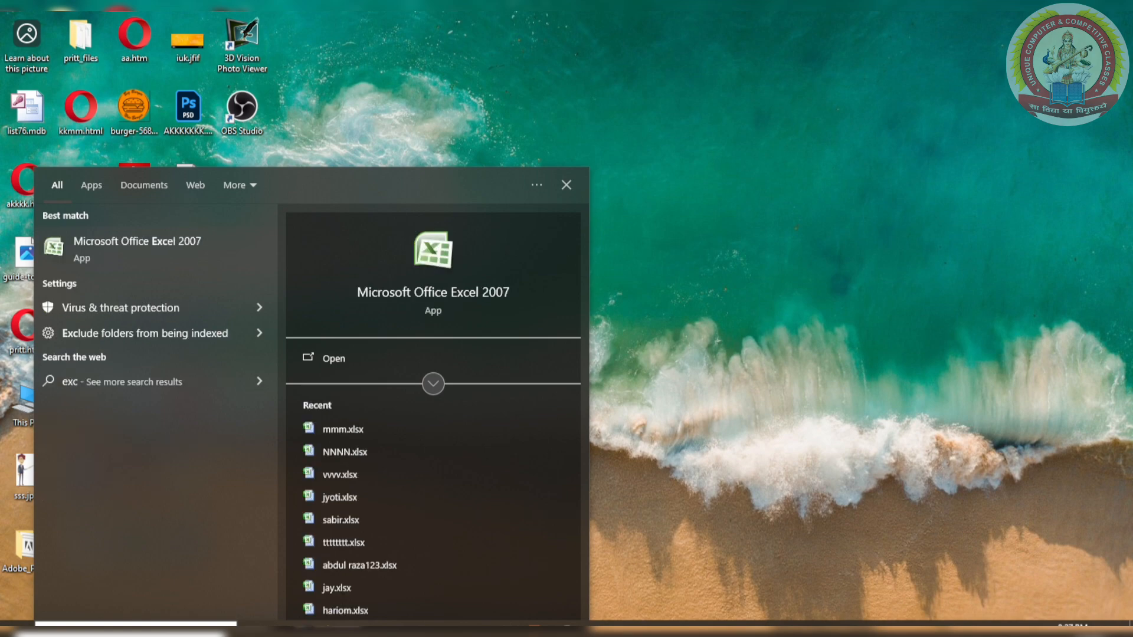
left_click(139, 242)
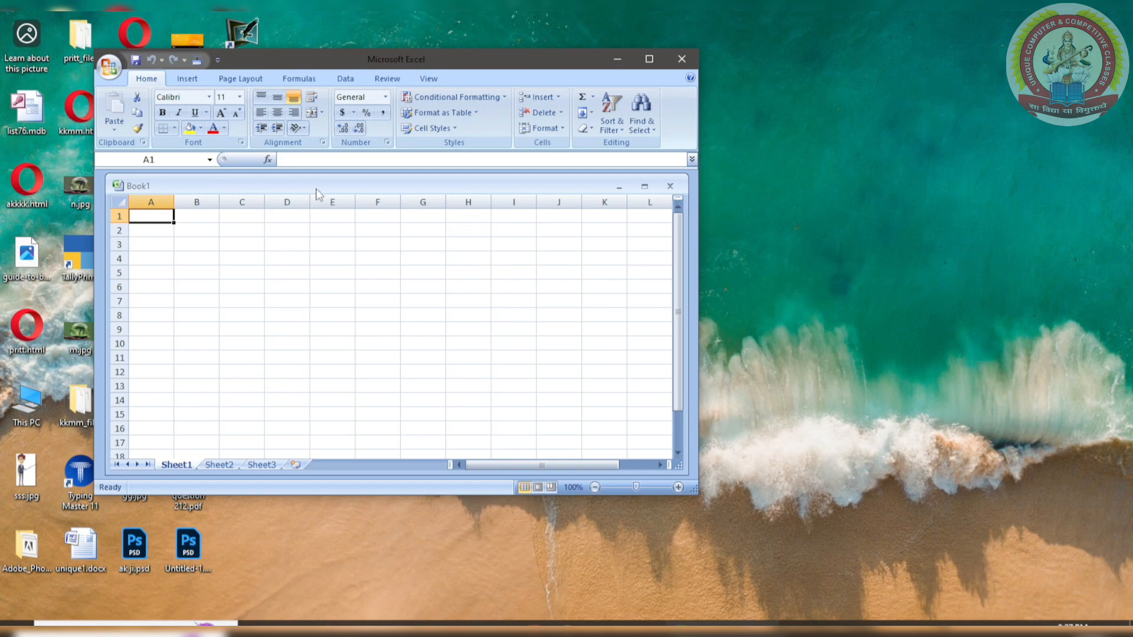
left_click(649, 59)
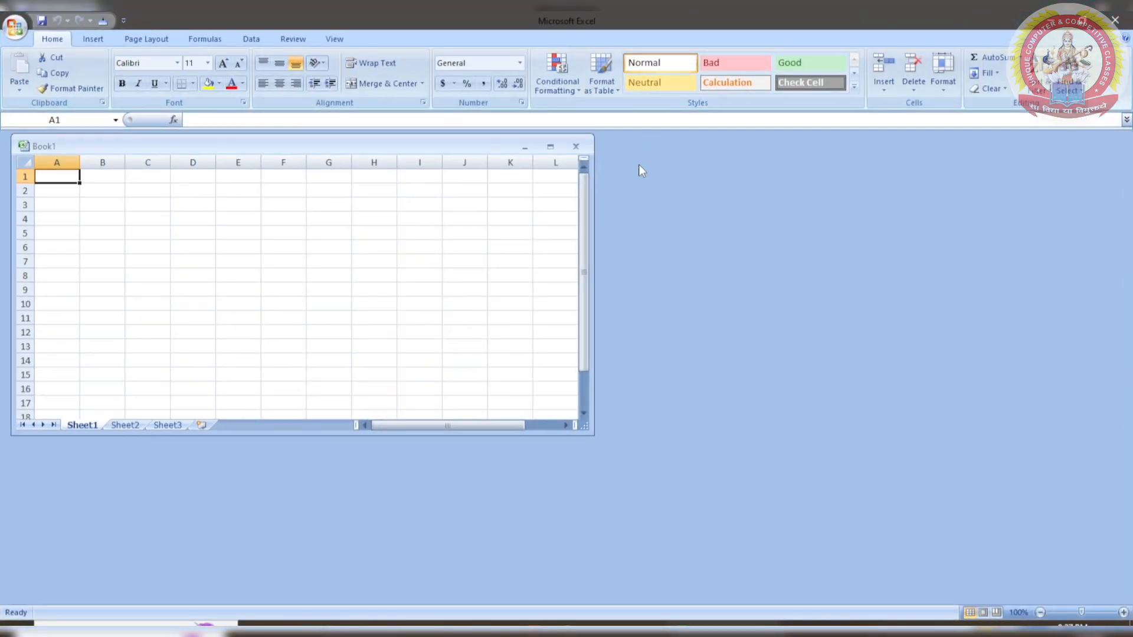
left_click(550, 146)
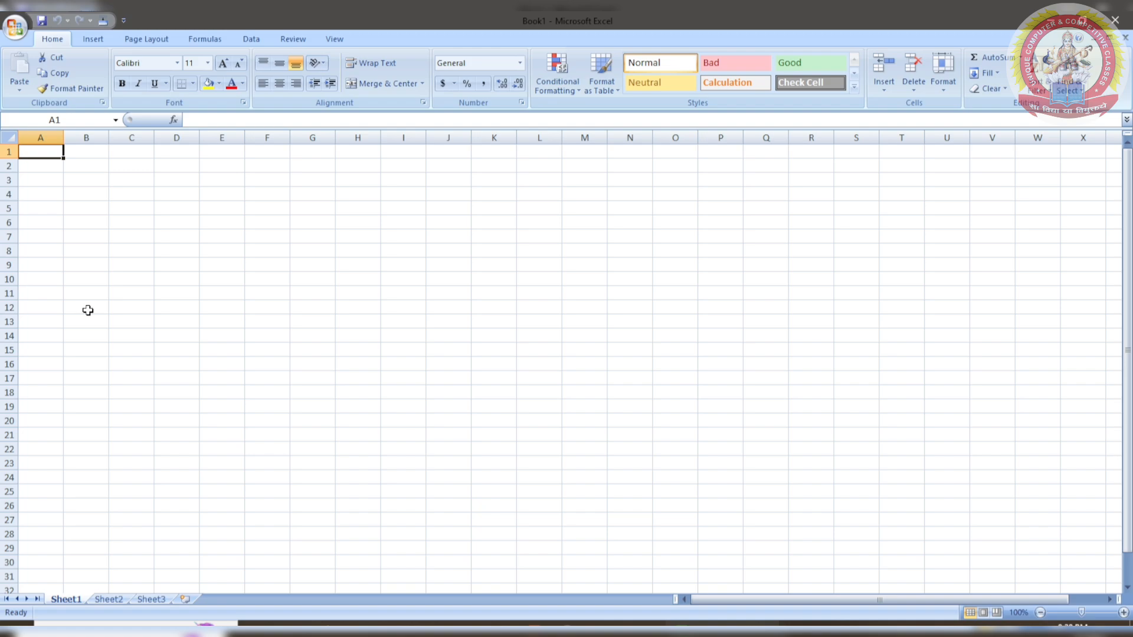
- Close Excel, create a new Microsoft Office Excel Worksheet file on the desktop with its default name, and open it
left_click(1125, 18)
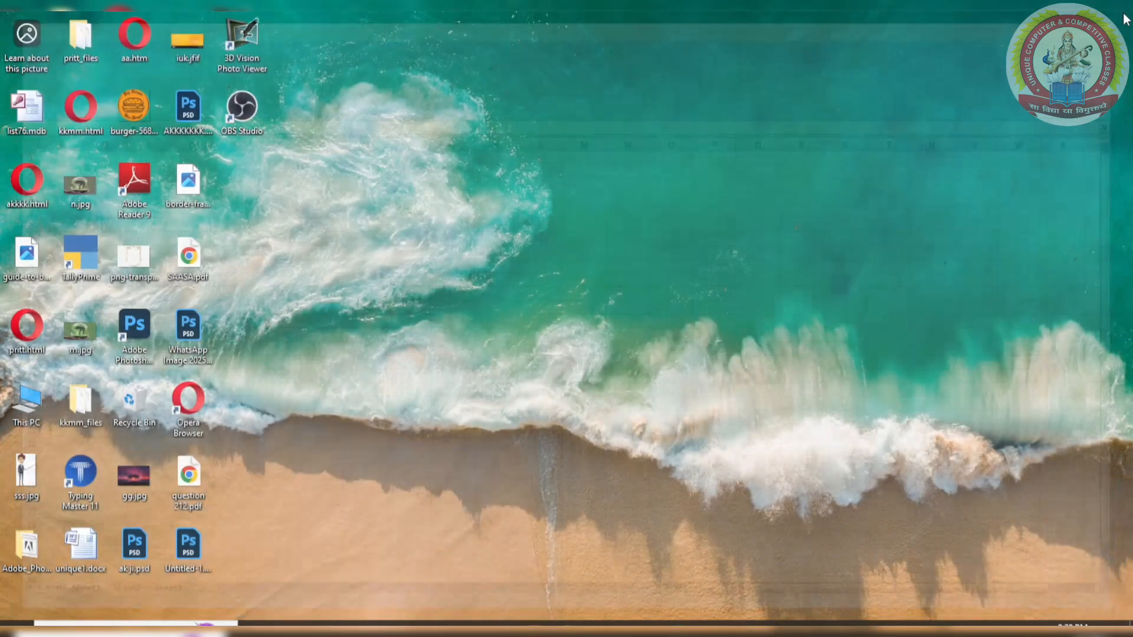
right_click(452, 187)
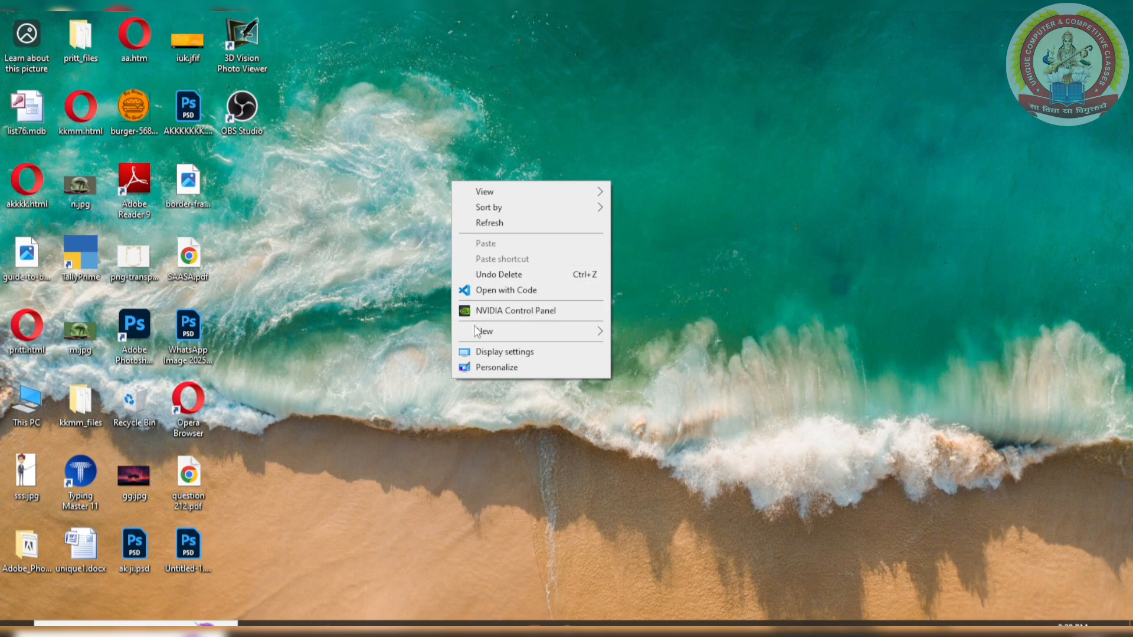
mouse_move(473, 332)
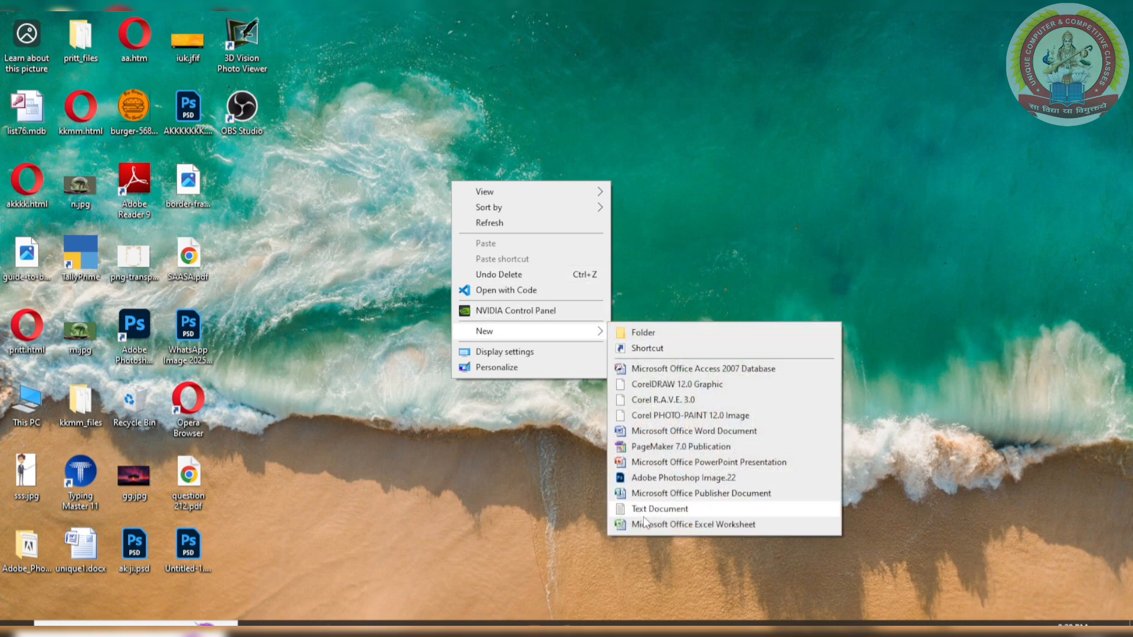
left_click(693, 524)
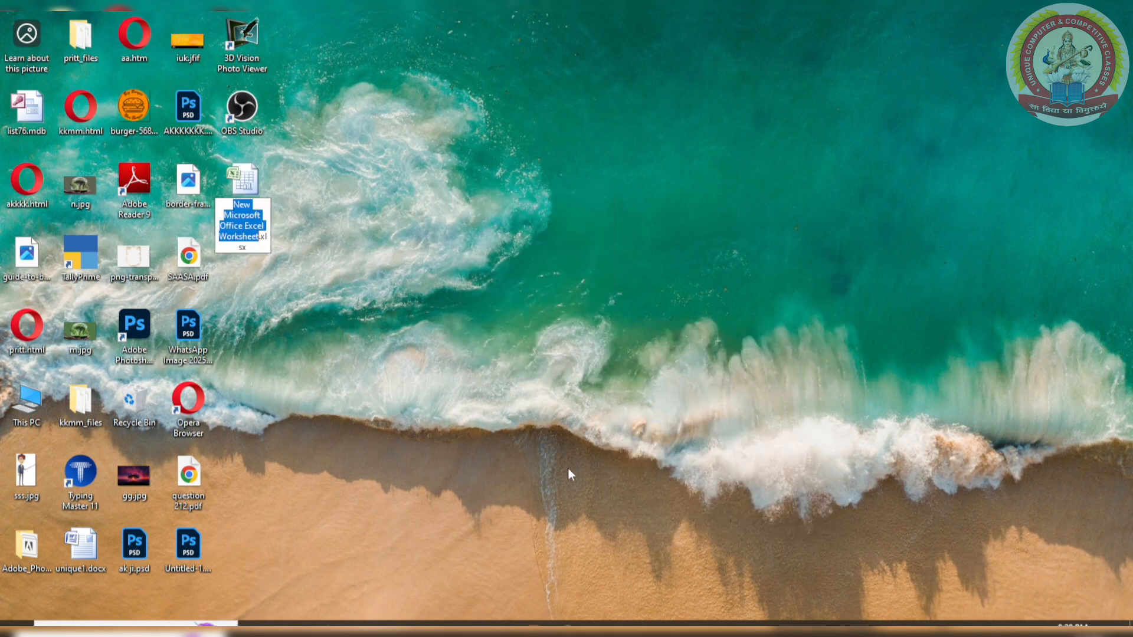
double_click(264, 186)
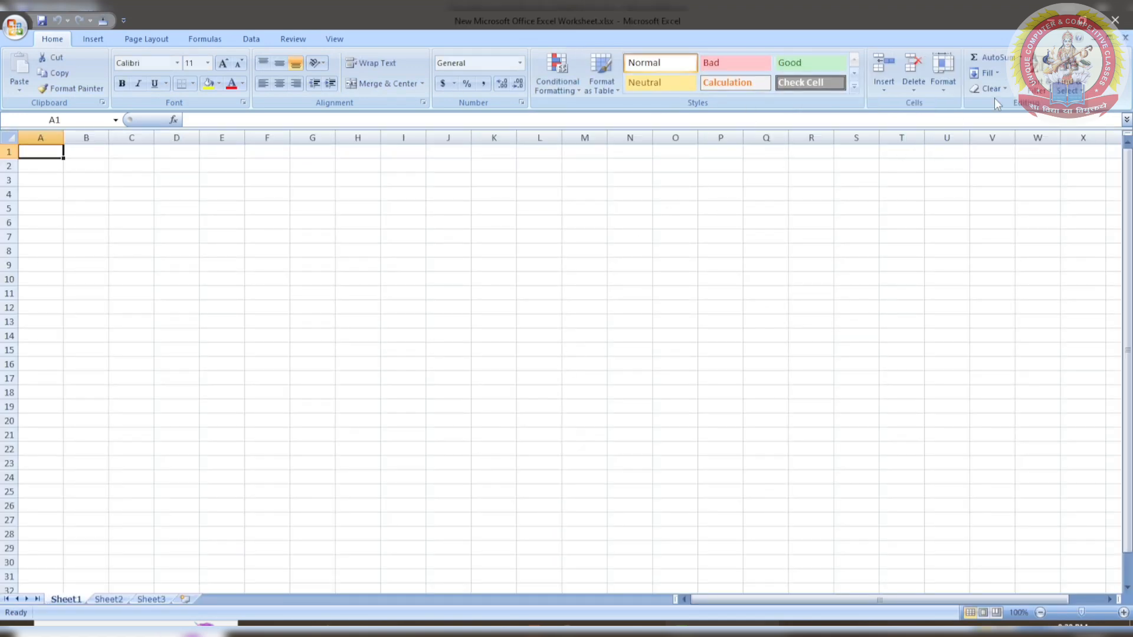
- Minimize the open worksheet and launch Excel with the Run command "excel"
left_click(1051, 20)
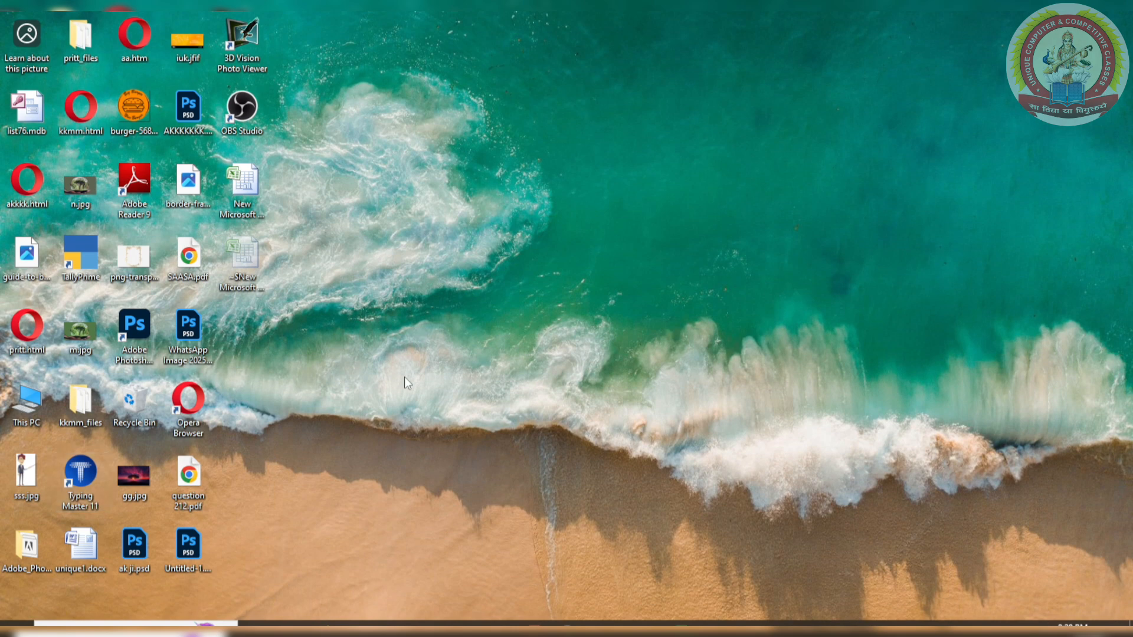
key("super+r")
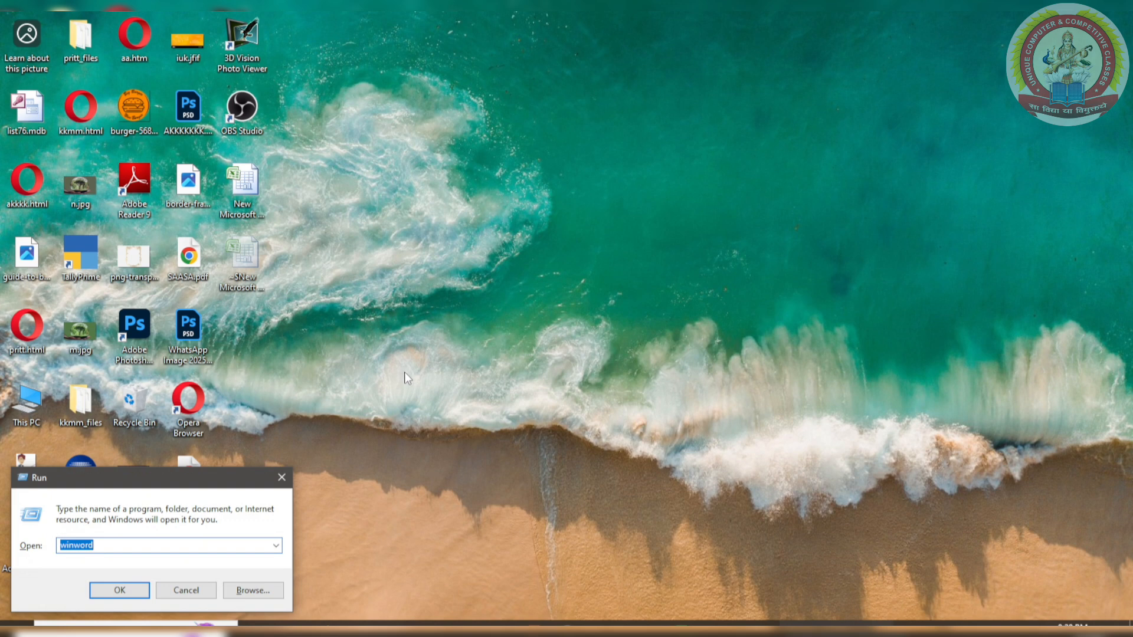
left_click_drag(125, 481, 549, 302)
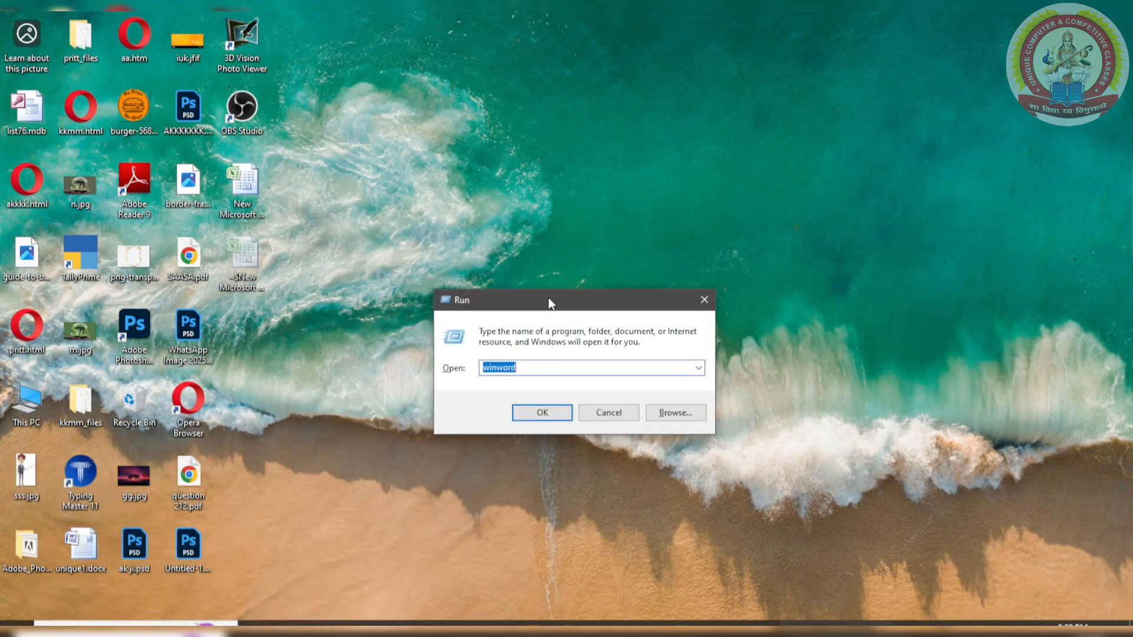
type("e")
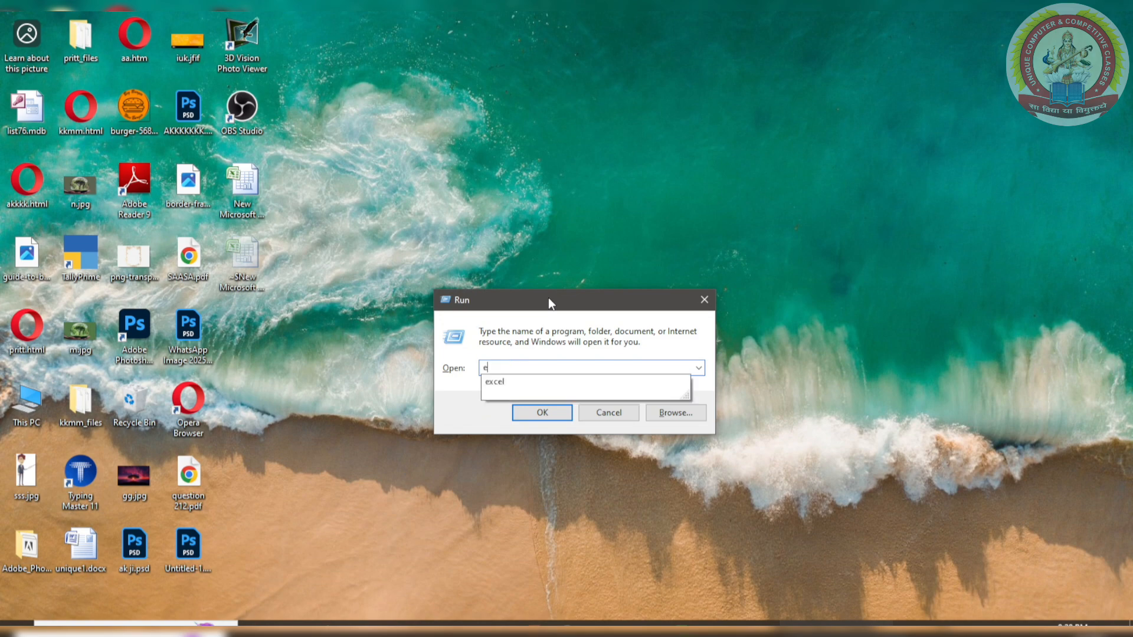
type("xcel")
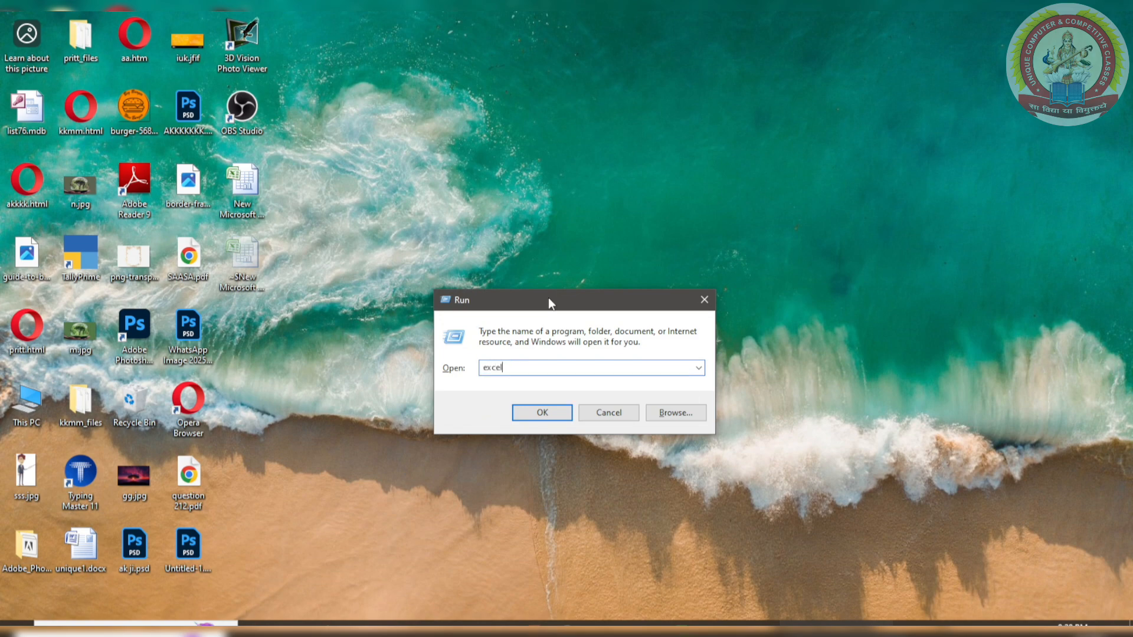
key("Return")
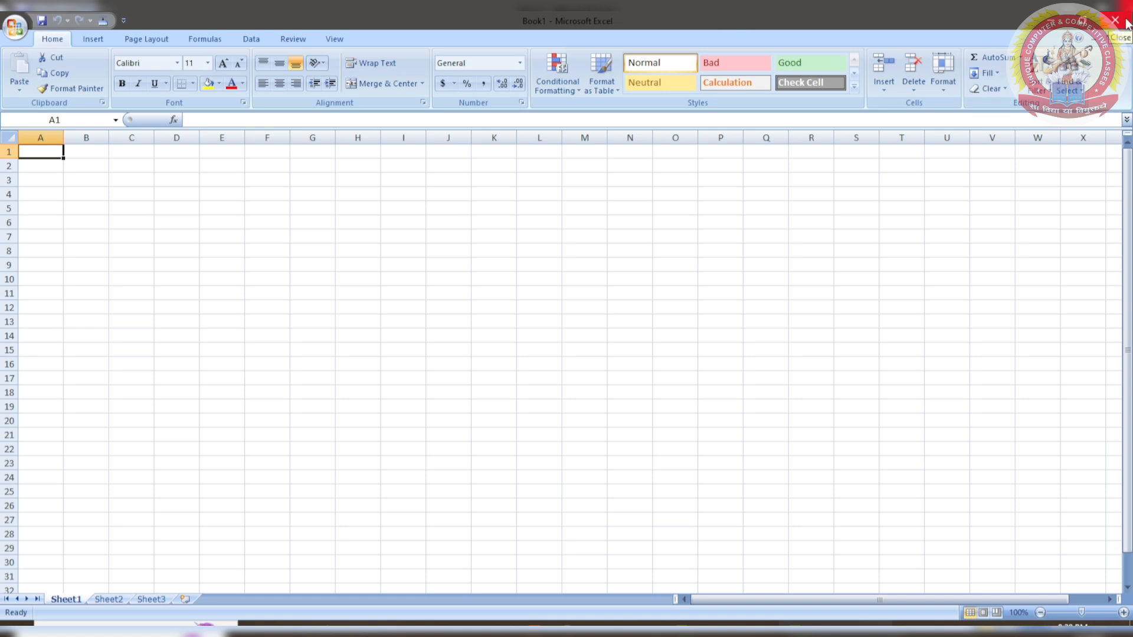
- Close the New Microsoft Office Excel Worksheet.xlsx window and bring the Book1 window back up, maximized
left_click(1057, 28)
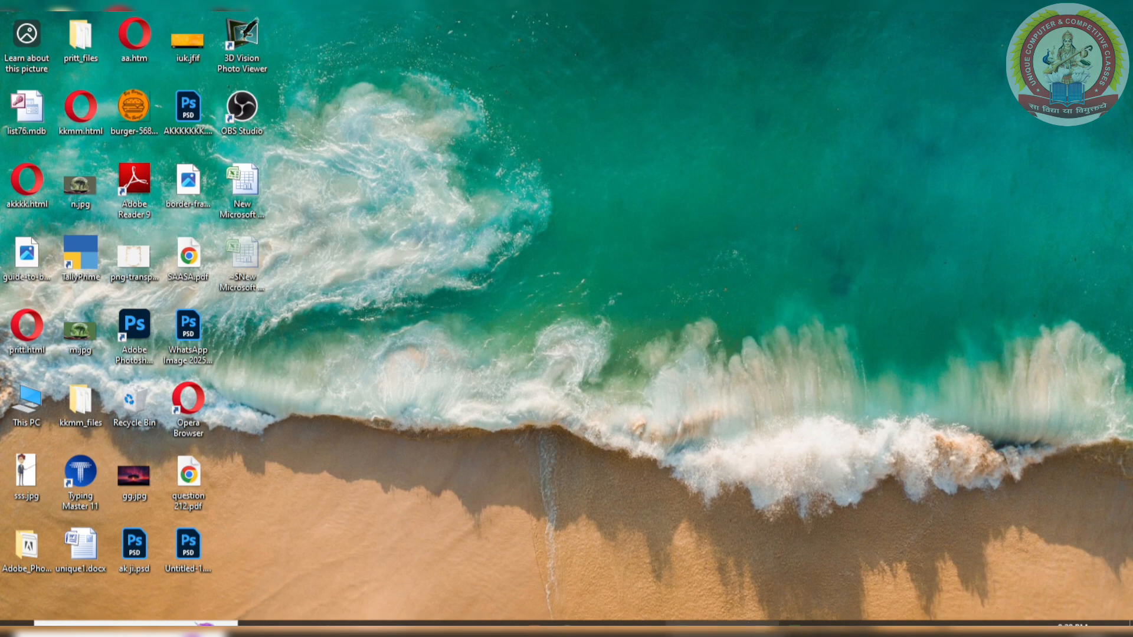
mouse_move(779, 633)
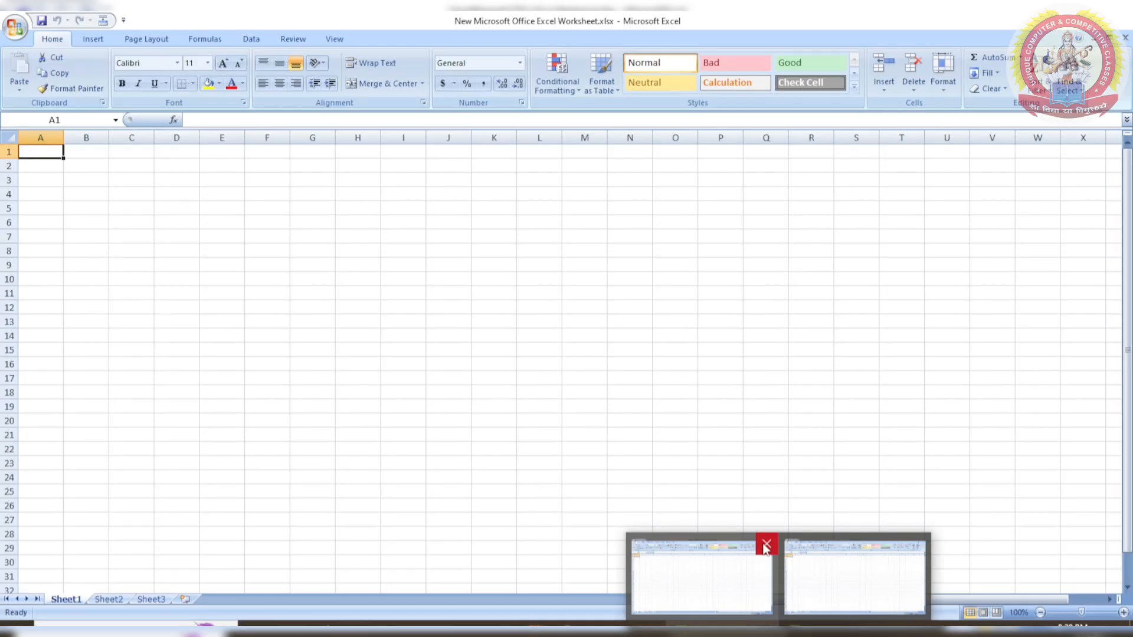
left_click(764, 542)
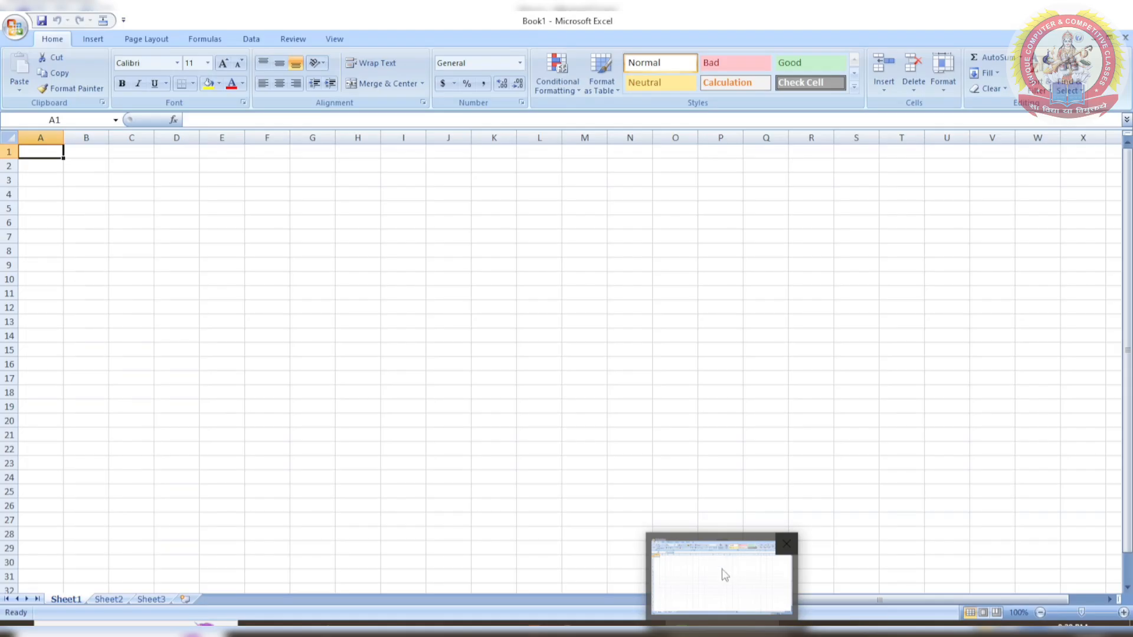
left_click(725, 572)
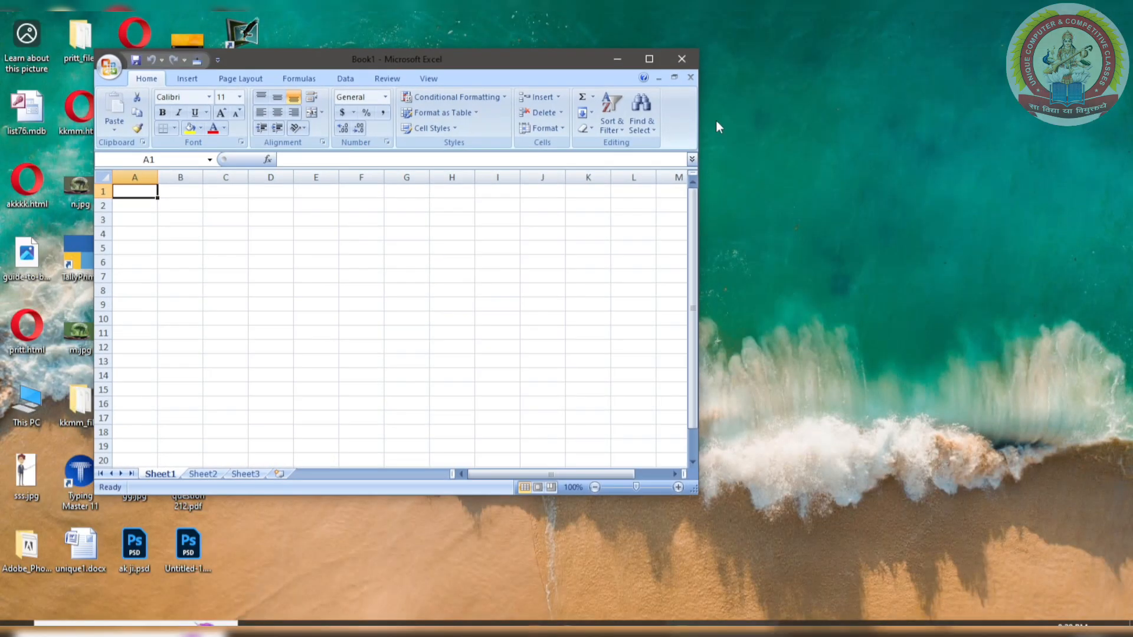
left_click_drag(477, 64, 646, 99)
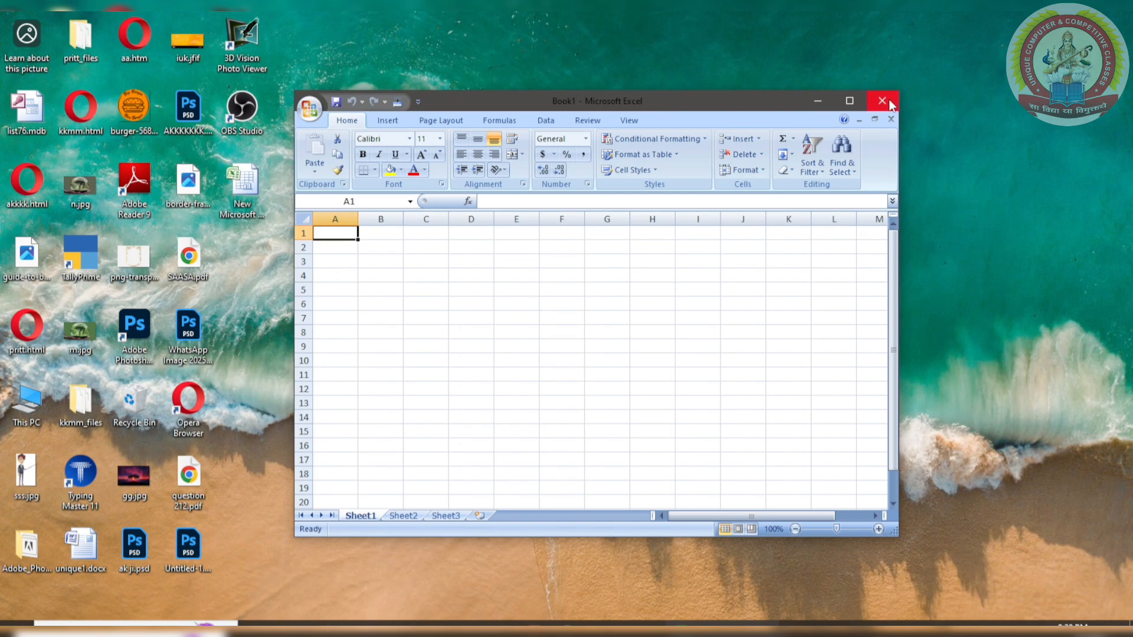
left_click(849, 101)
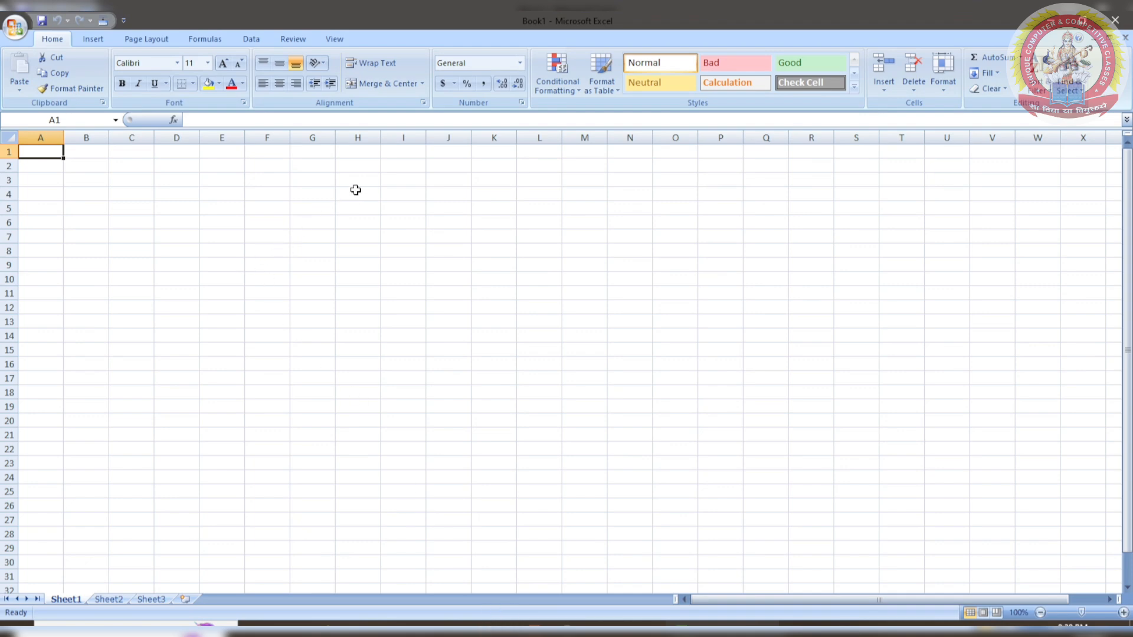
- Add the New and Open commands to the Quick Access Toolbar
left_click(123, 23)
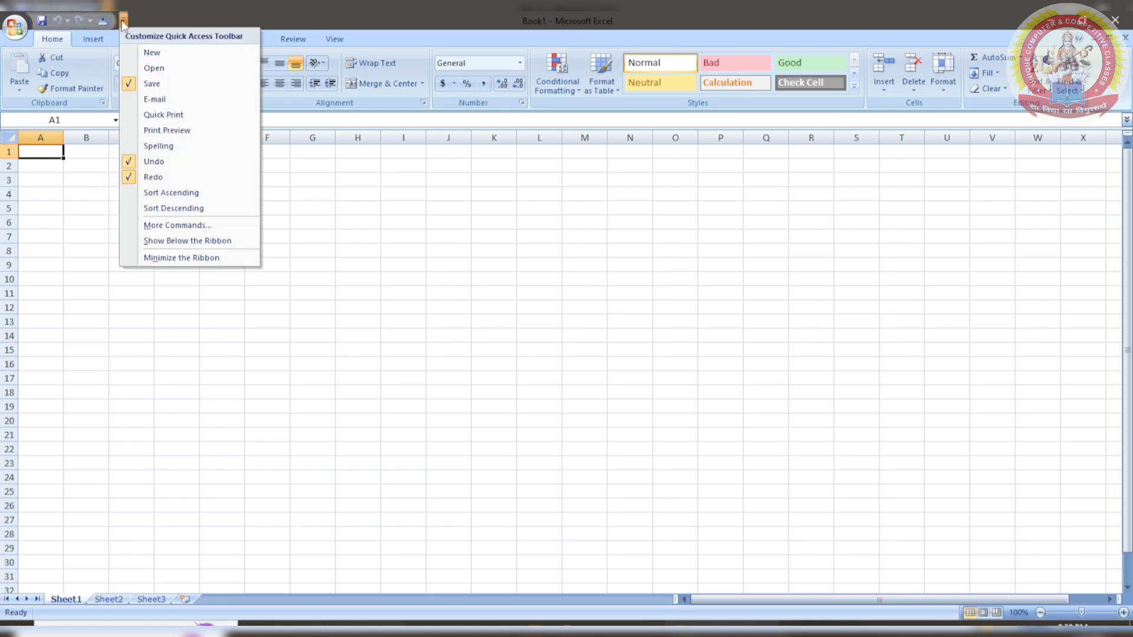
left_click(149, 55)
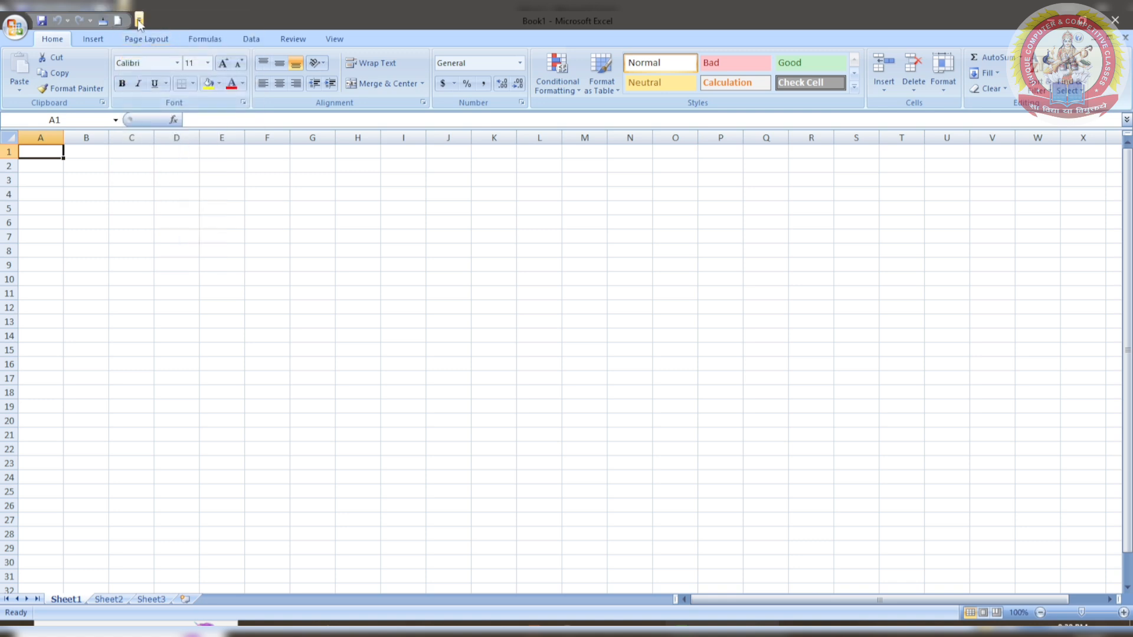
left_click(139, 22)
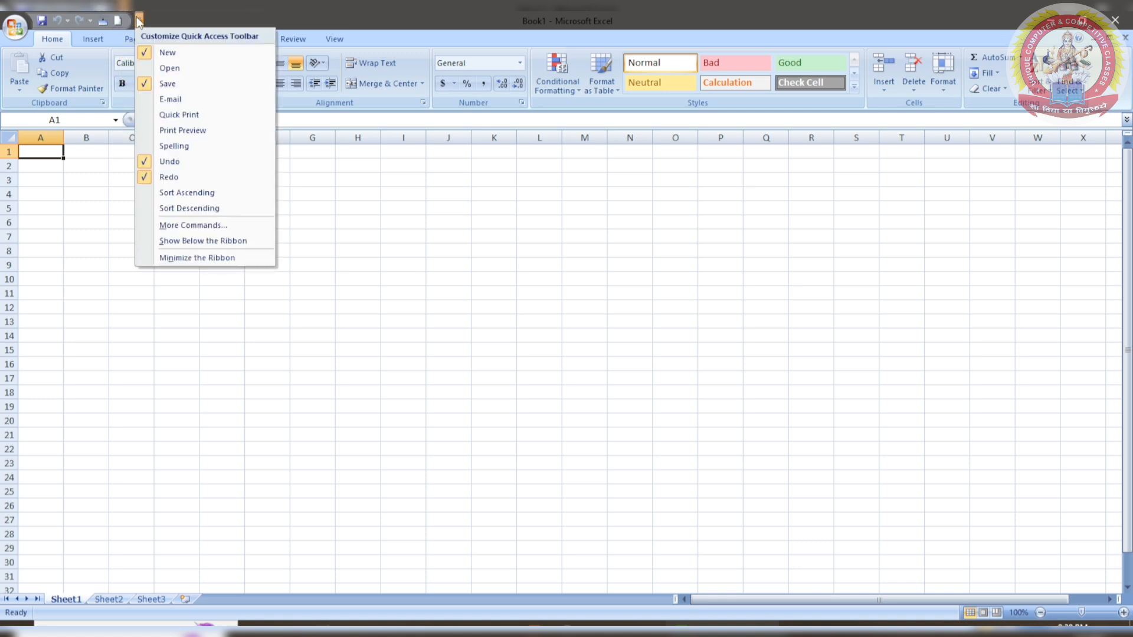
left_click(165, 69)
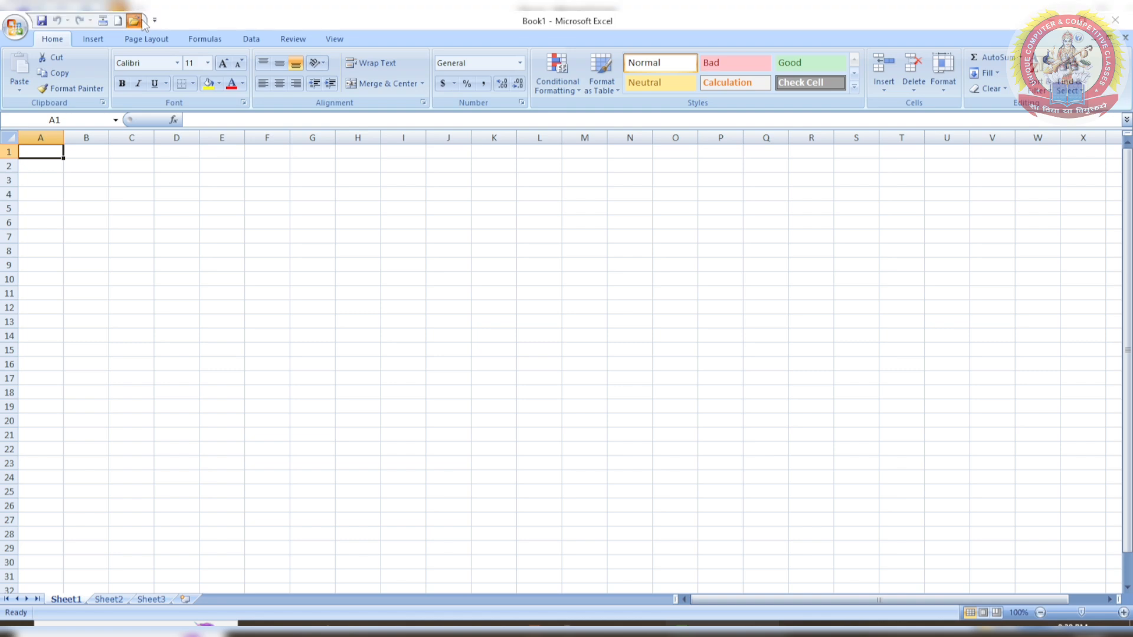
- Open the workbook sabir.xlsx from the Documents folder
left_click(141, 20)
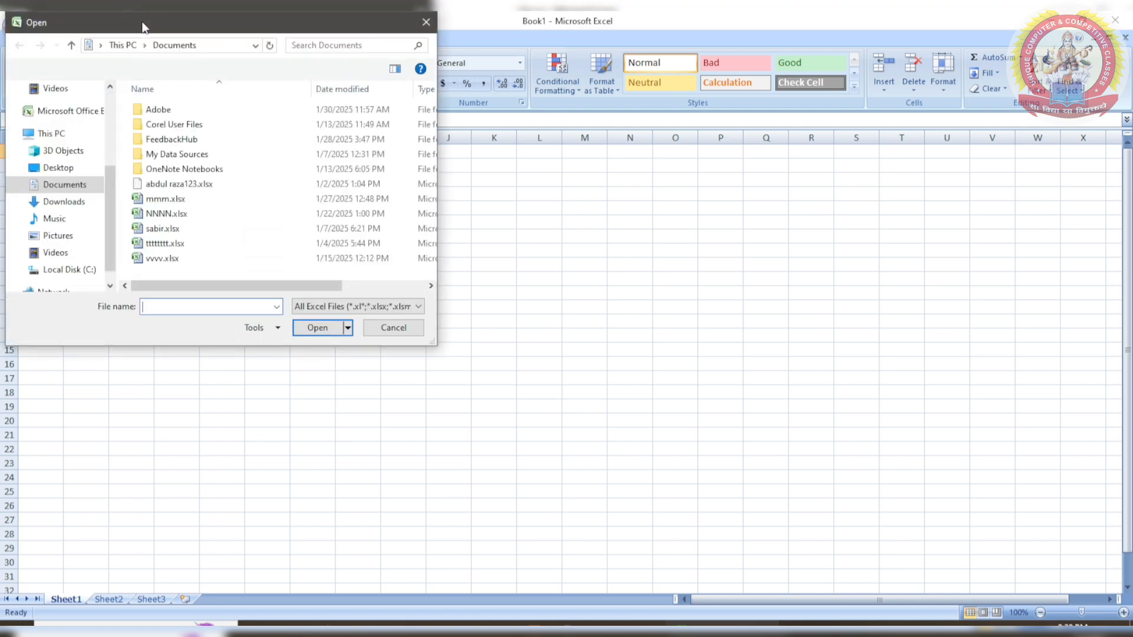
left_click(168, 228)
left_click(318, 325)
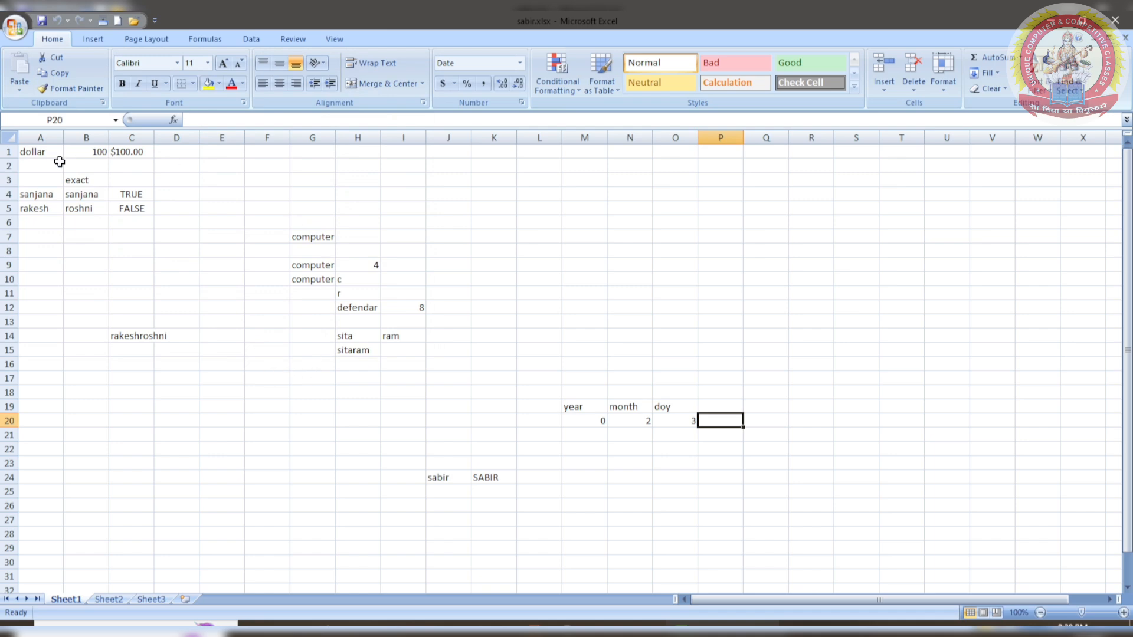
- Remove the Open and Save commands from the Quick Access Toolbar
left_click(155, 19)
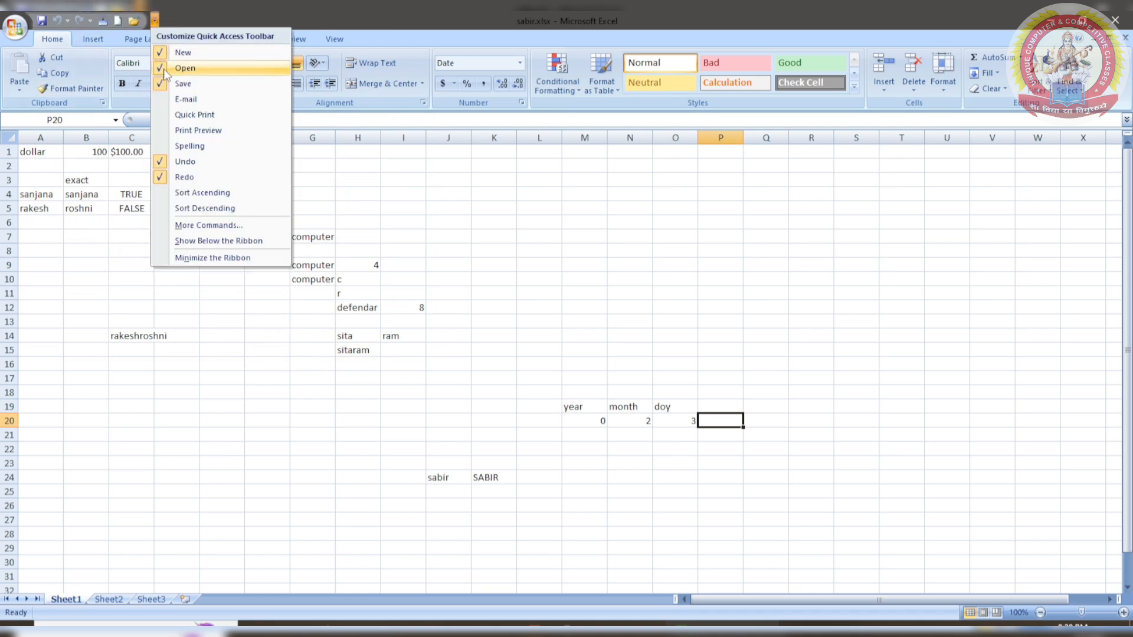
left_click(166, 66)
left_click(139, 20)
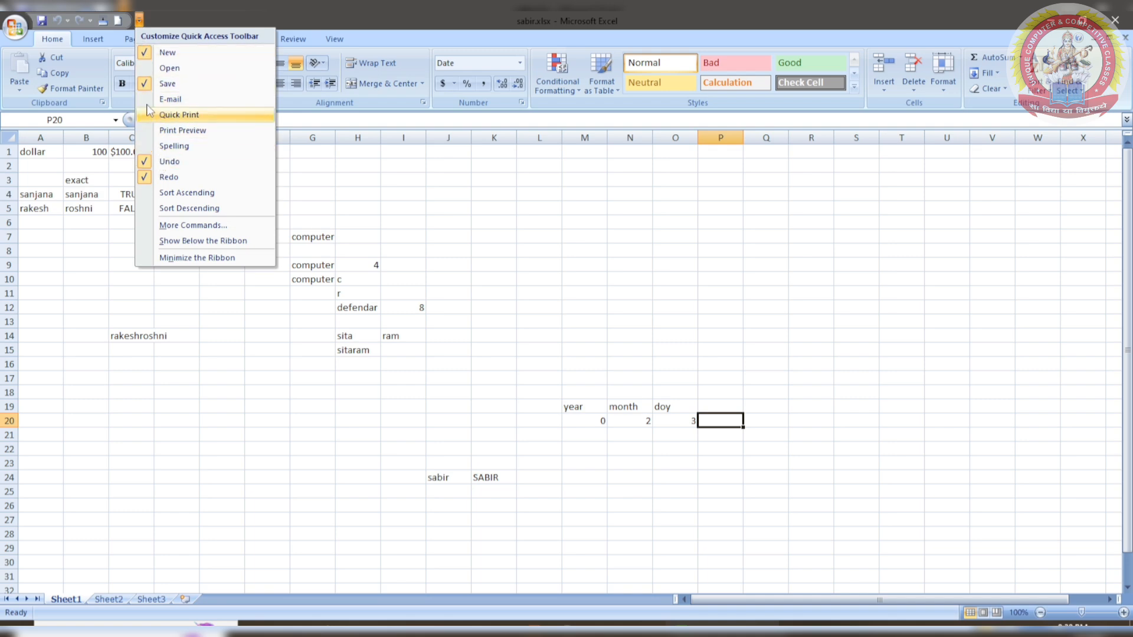
left_click(149, 85)
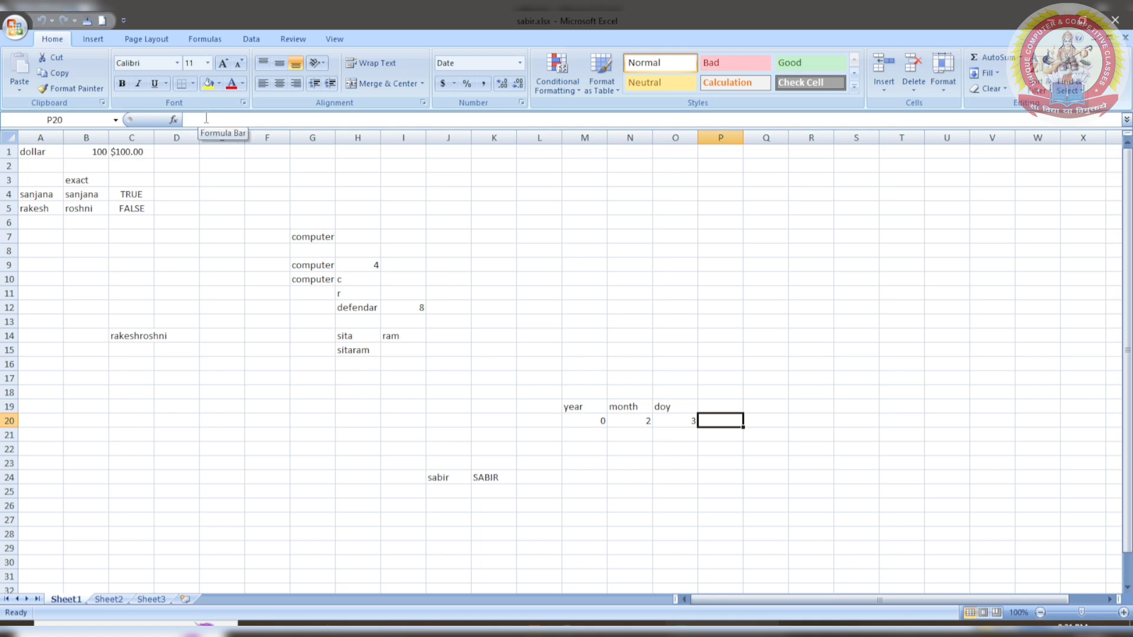
- View the Insert Function dialog for cell P20, dismiss it without inserting a function, and select cell J8
left_click(175, 120)
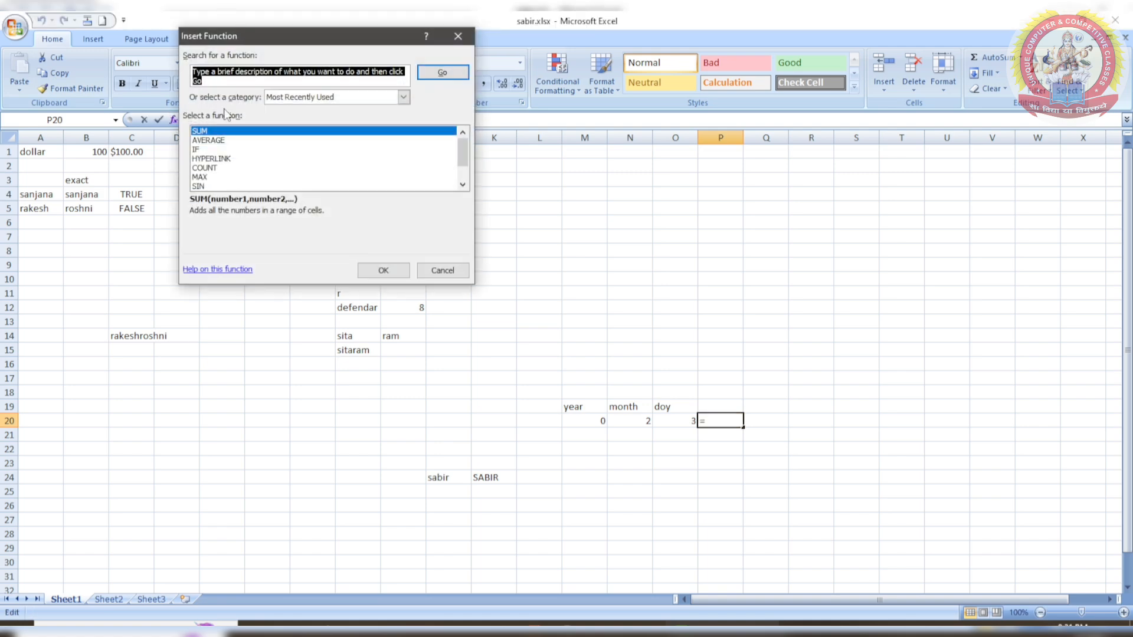
left_click(458, 36)
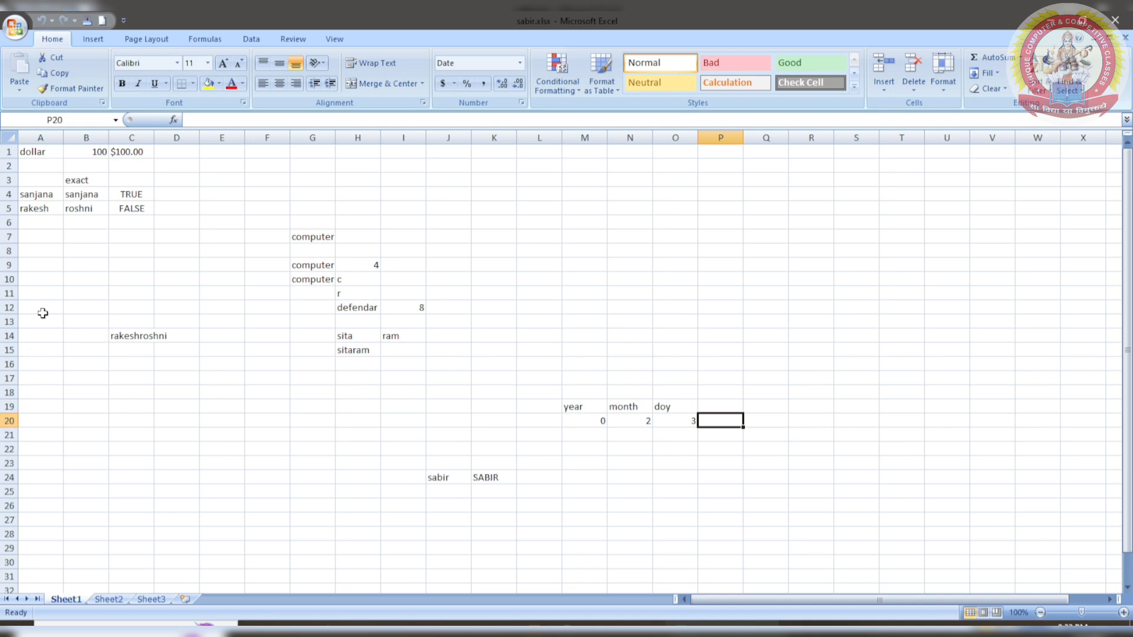
left_click(228, 333)
left_click(443, 253)
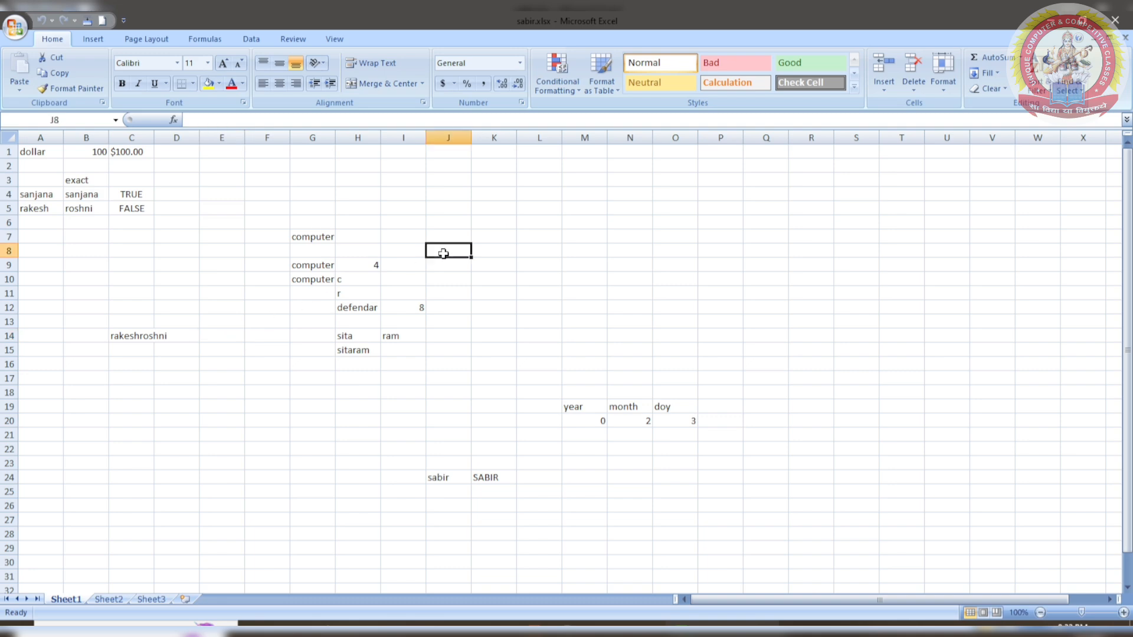
- Select various single cells across Sheet1 to examine how the worksheet grid is divided into cells
left_click(418, 421)
left_click(239, 431)
left_click(386, 252)
left_click(473, 190)
left_click(640, 293)
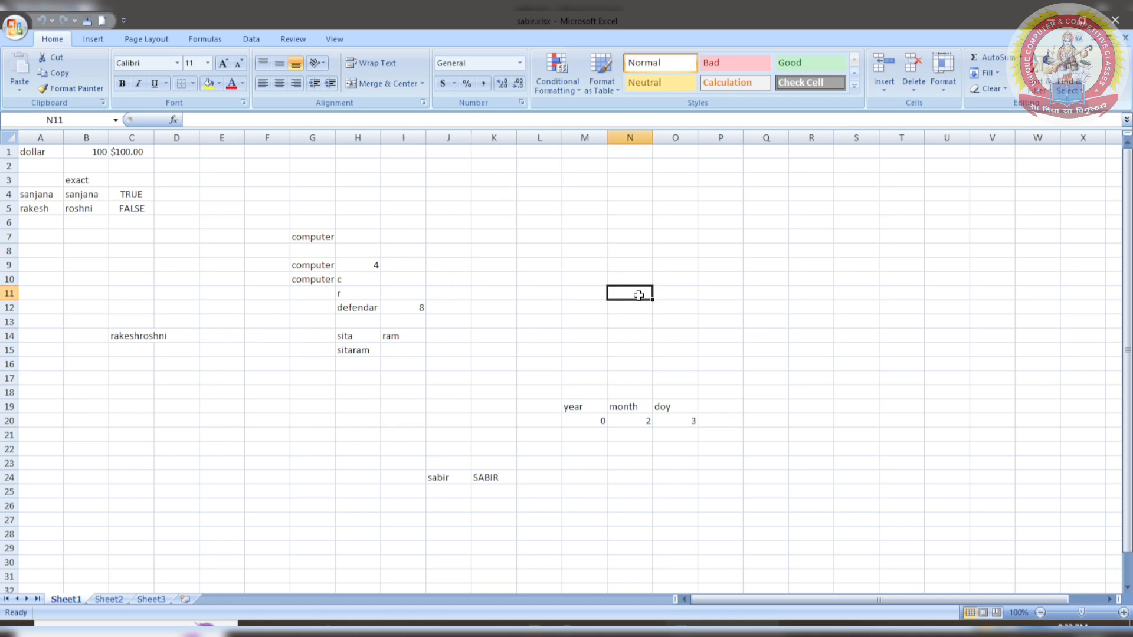
left_click(577, 387)
left_click(487, 417)
left_click(245, 433)
left_click(270, 475)
left_click(341, 416)
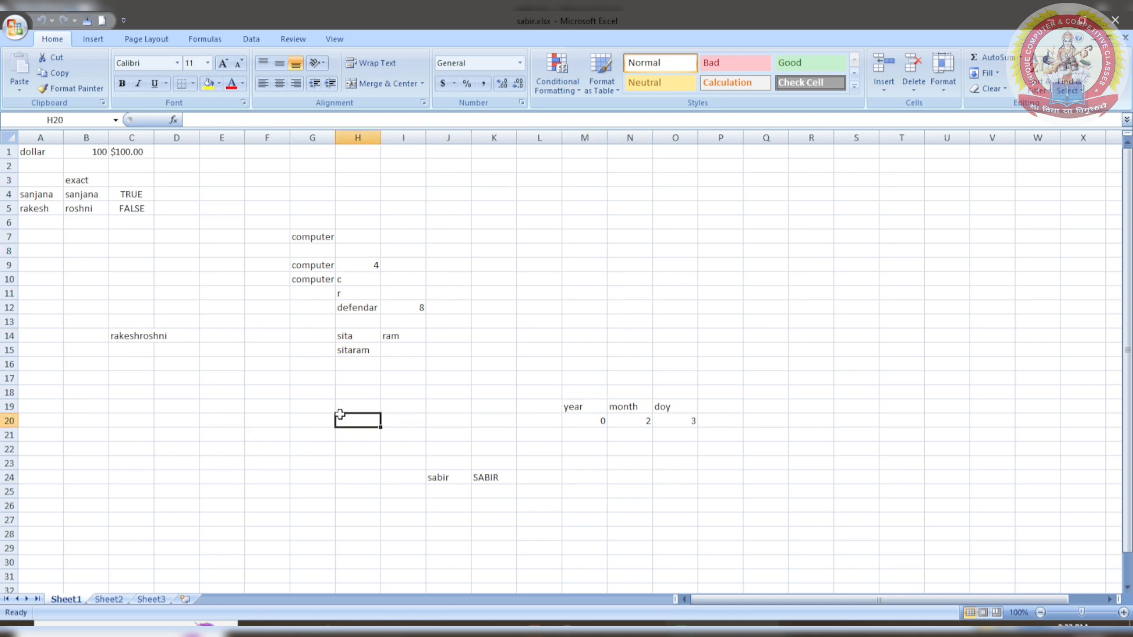
left_click(383, 337)
left_click(452, 293)
left_click(478, 349)
left_click(481, 416)
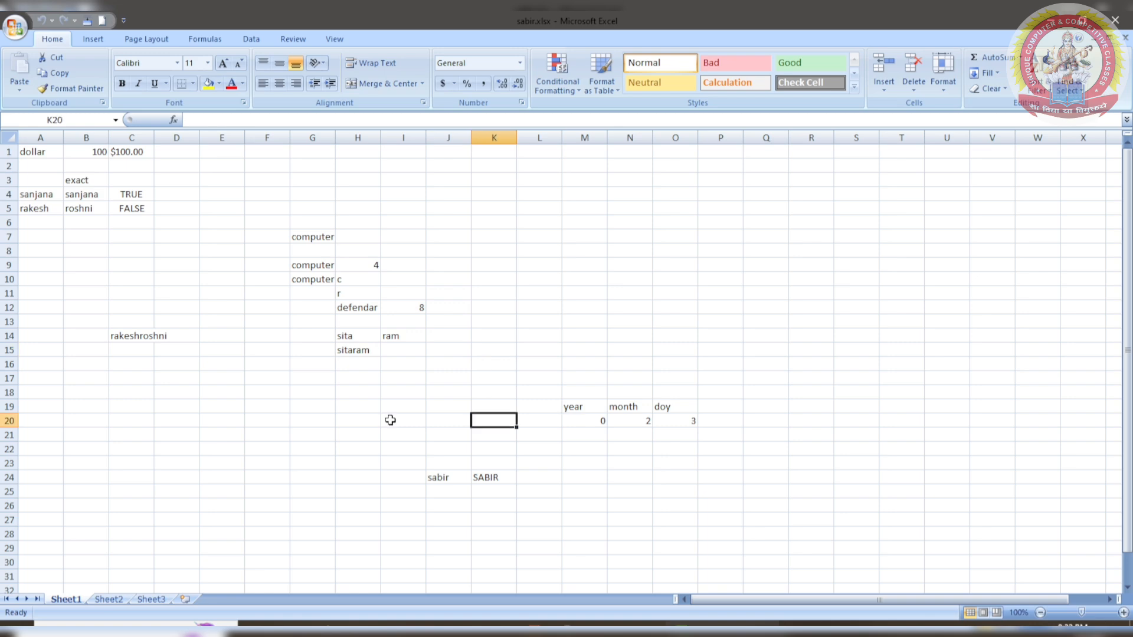
left_click(278, 420)
- Check the cell address in the Name Box for several cells, including H16, L6 and A1
left_click(372, 361)
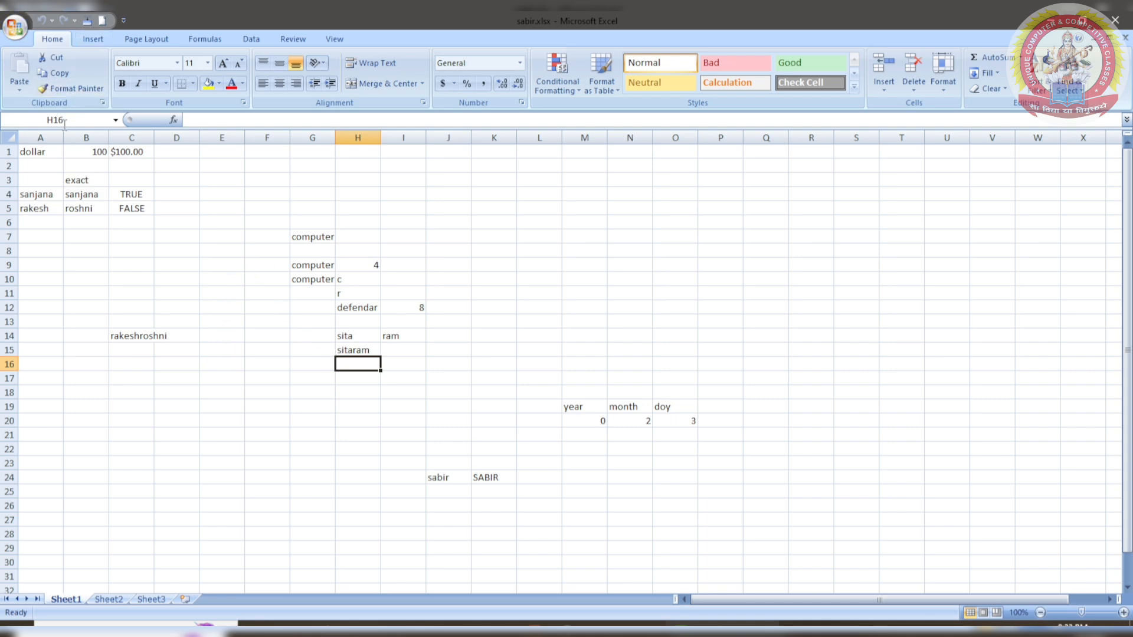
left_click(537, 223)
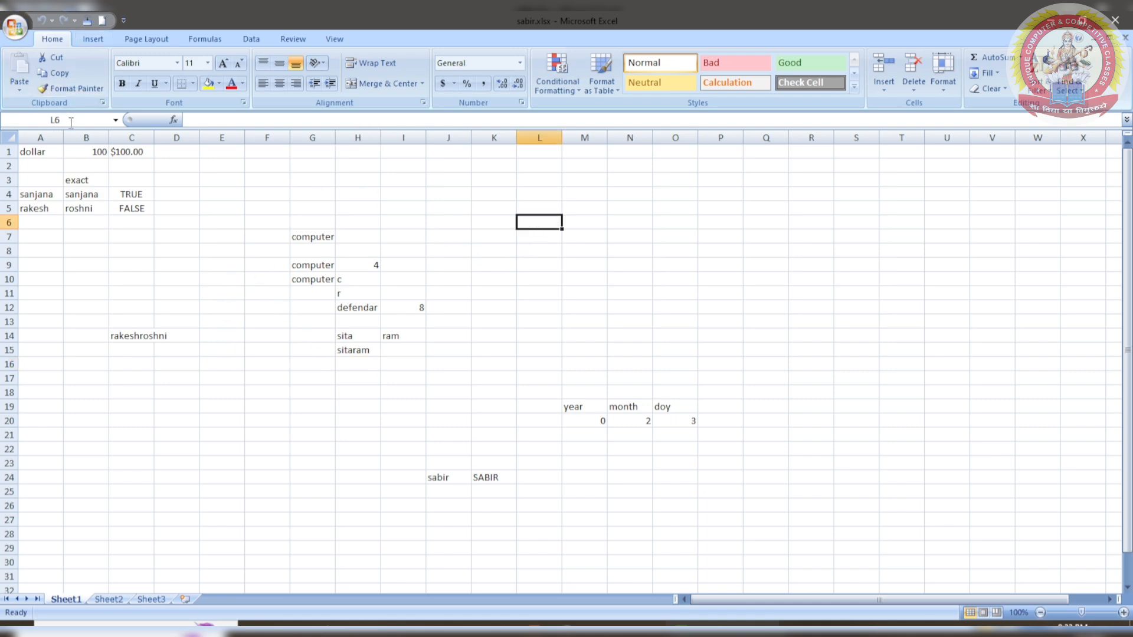
left_click(44, 149)
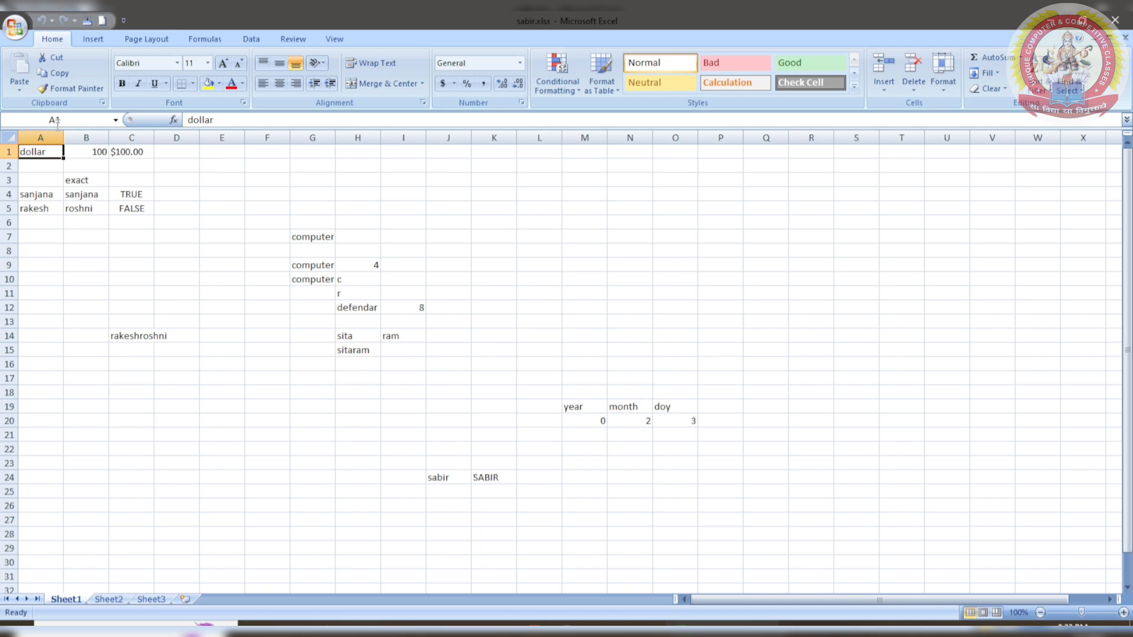
left_click(46, 181)
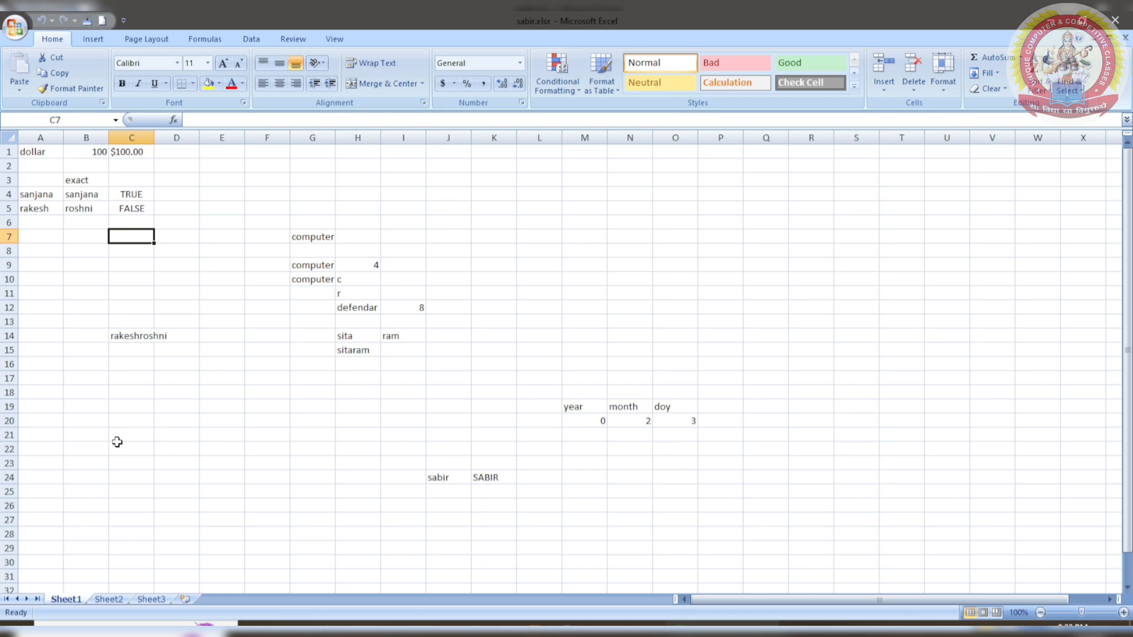
- Examine the commands in the context menu of cell F14, and dismiss the menu without choosing any
right_click(276, 338)
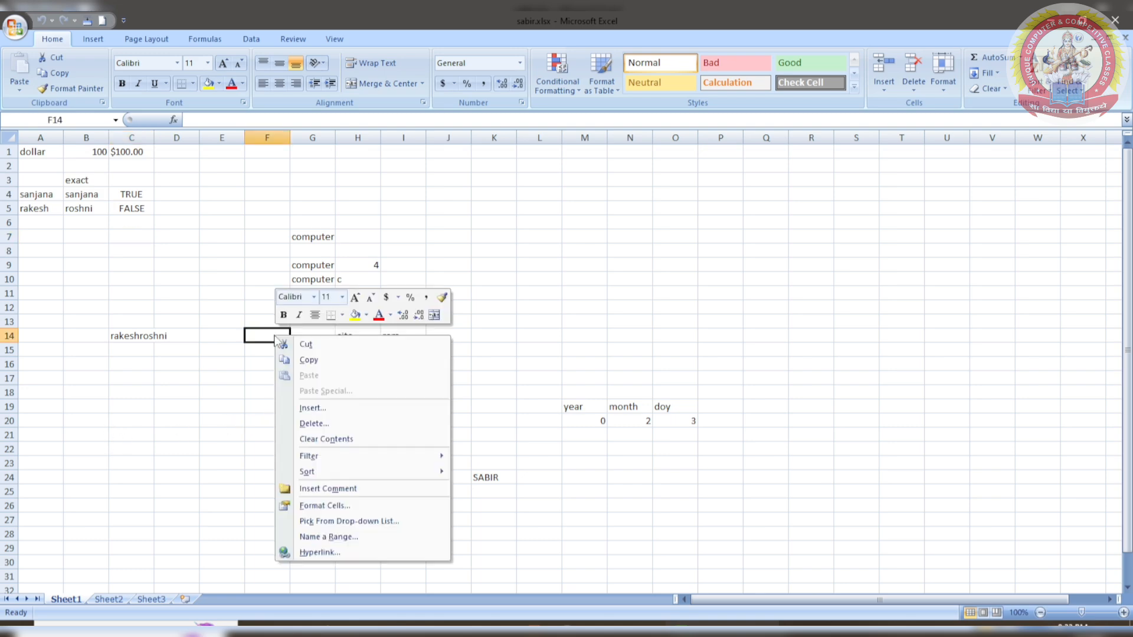
left_click(263, 369)
left_click_drag(263, 369, 263, 372)
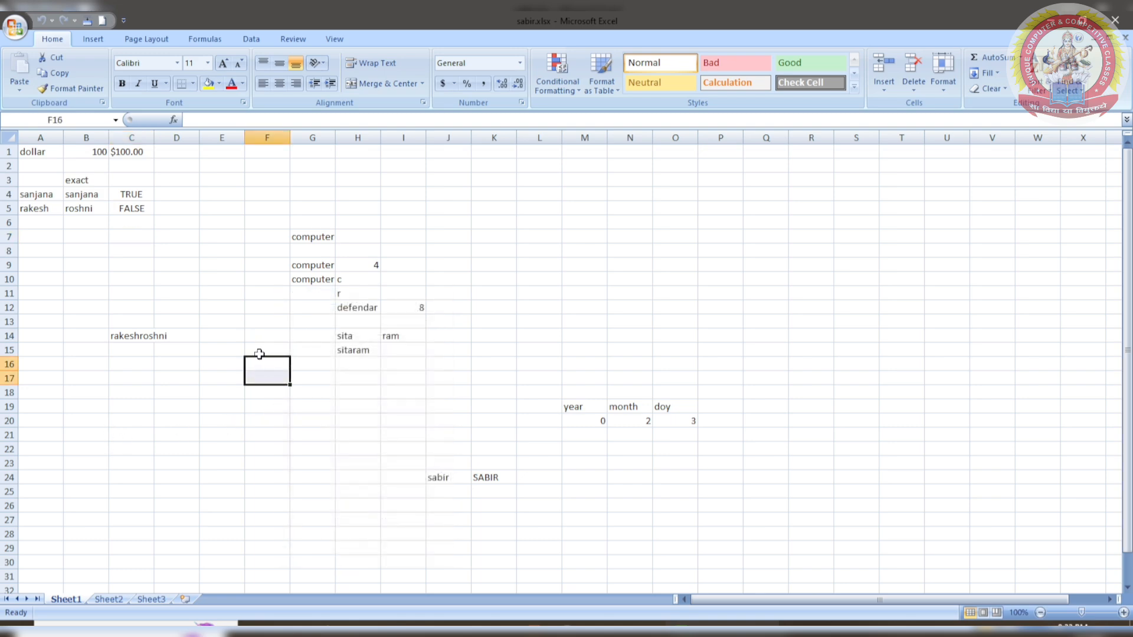
left_click(258, 340)
right_click(259, 339)
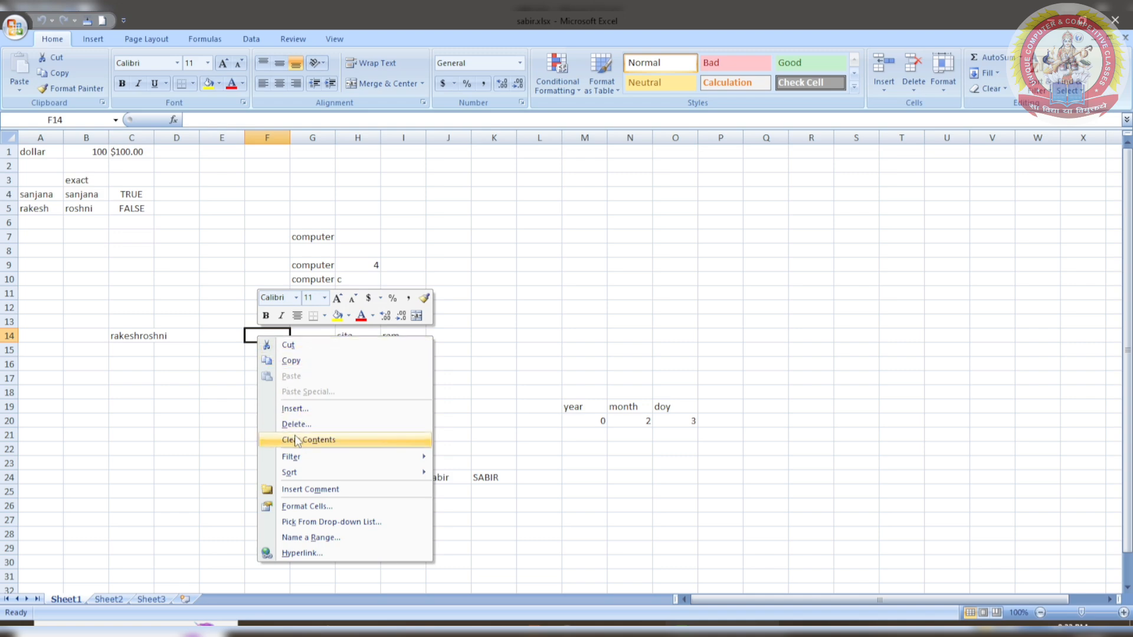
mouse_move(297, 456)
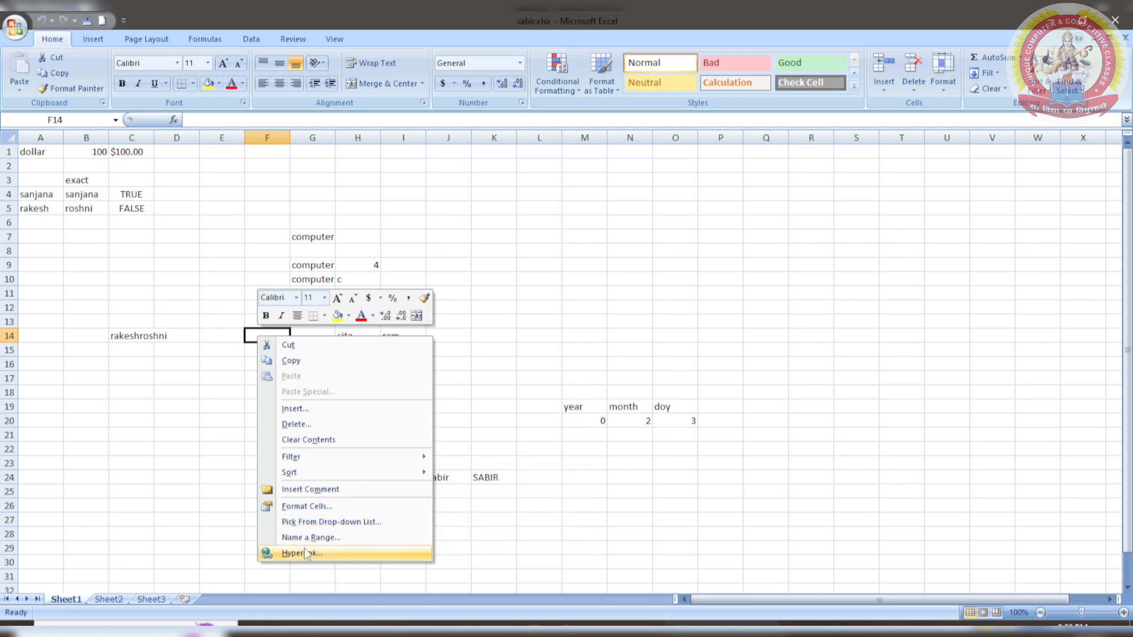
left_click(484, 527)
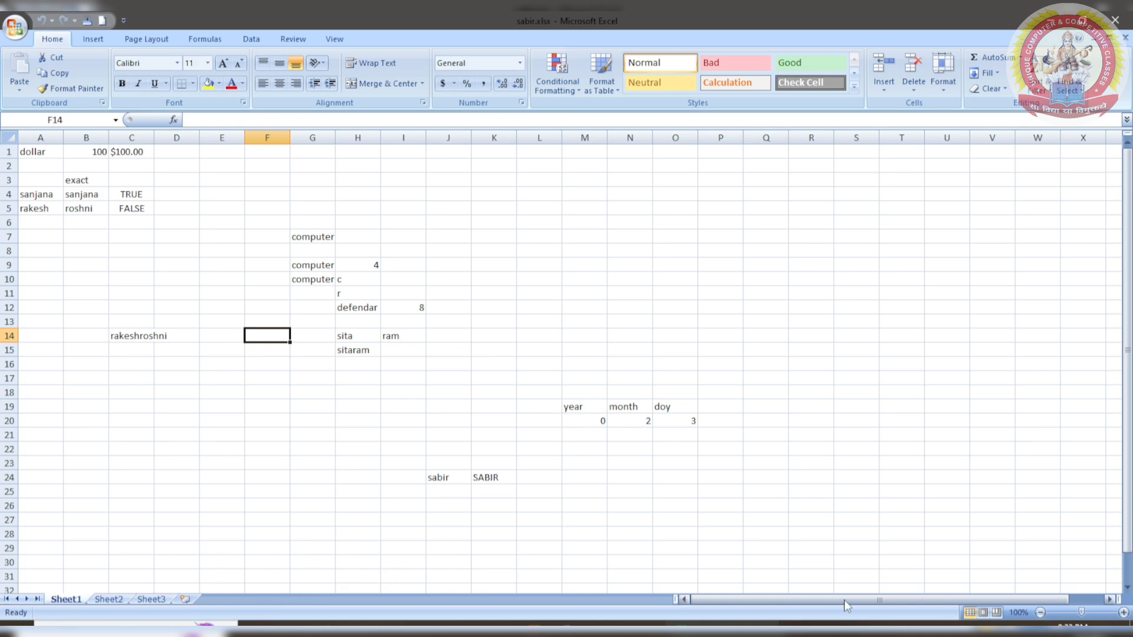
- View Sheet2 and Sheet3, add three new worksheets after Sheet3, and return to Sheet1
left_click(121, 599)
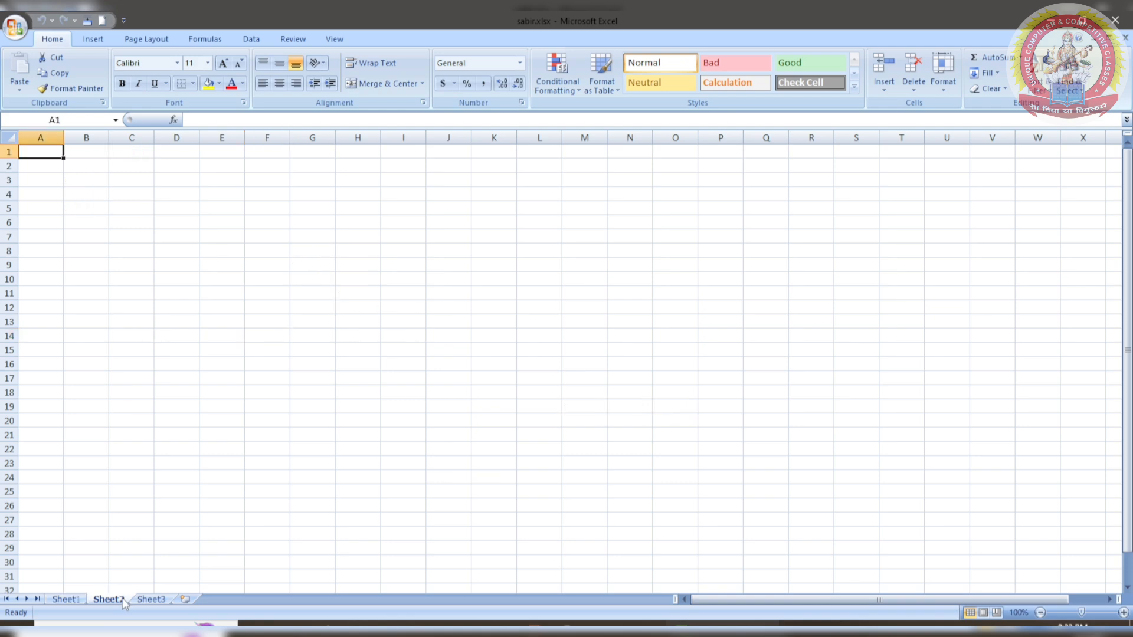
left_click(152, 599)
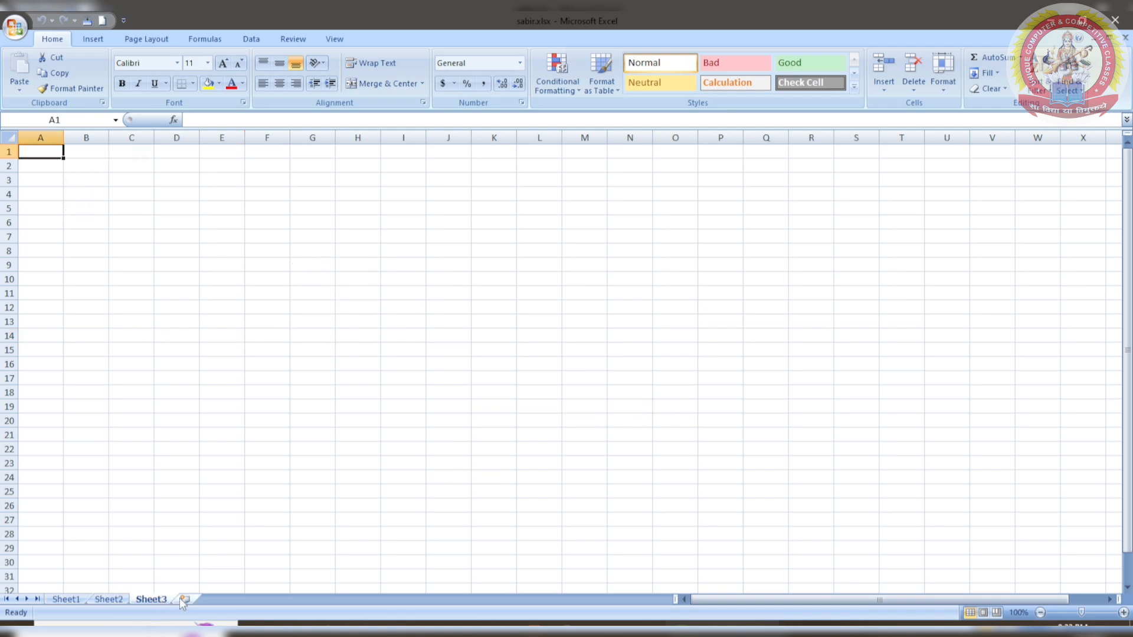
left_click(185, 598)
left_click(227, 598)
left_click(269, 599)
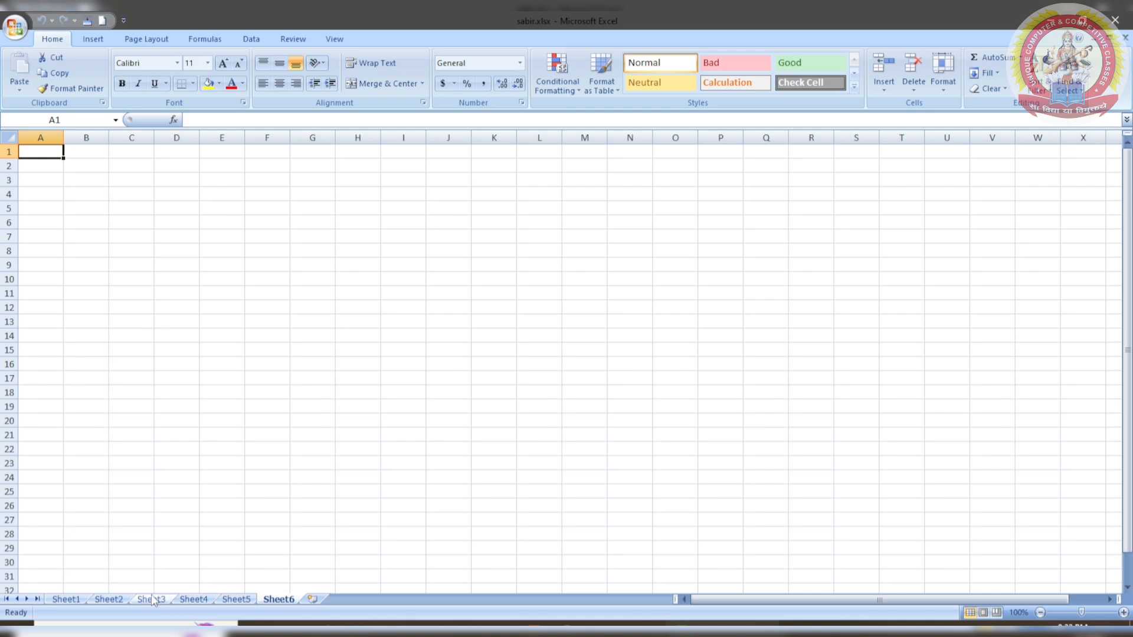
left_click(64, 601)
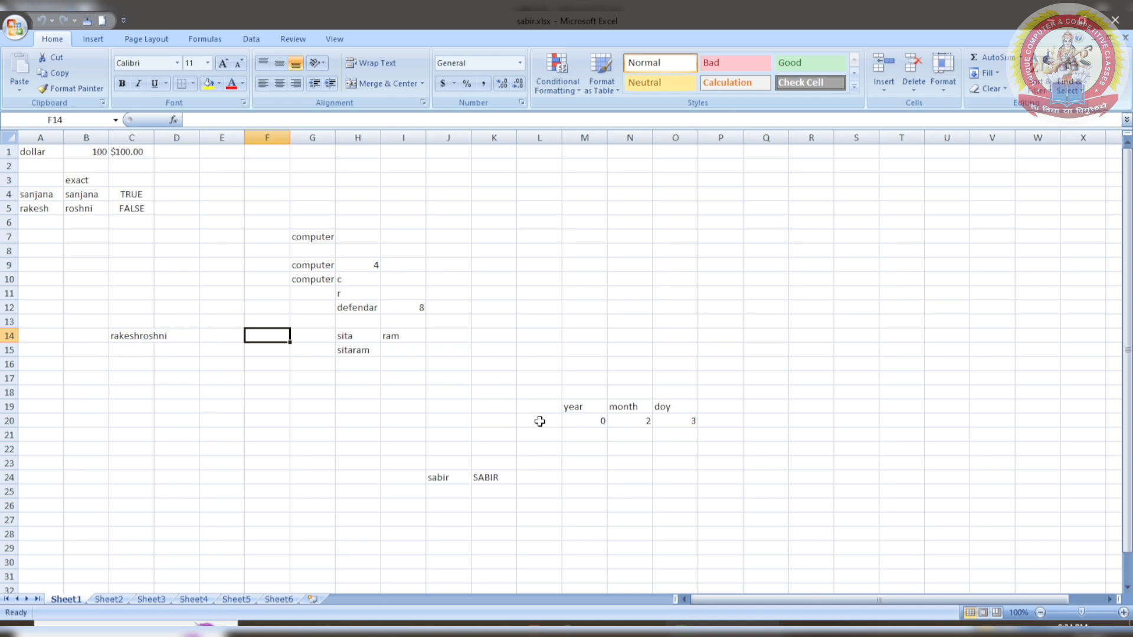
- Clear the contents of the range A1:O27 on Sheet1
left_click_drag(788, 603, 742, 632)
left_click_drag(1125, 345, 1130, 288)
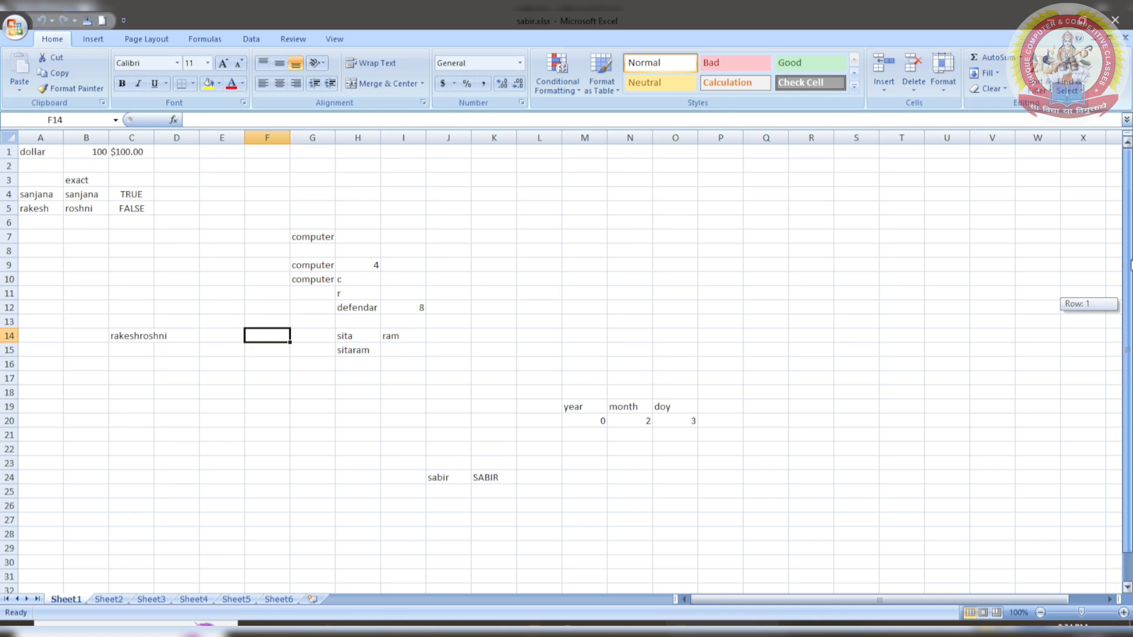
left_click_drag(1131, 264, 1131, 265)
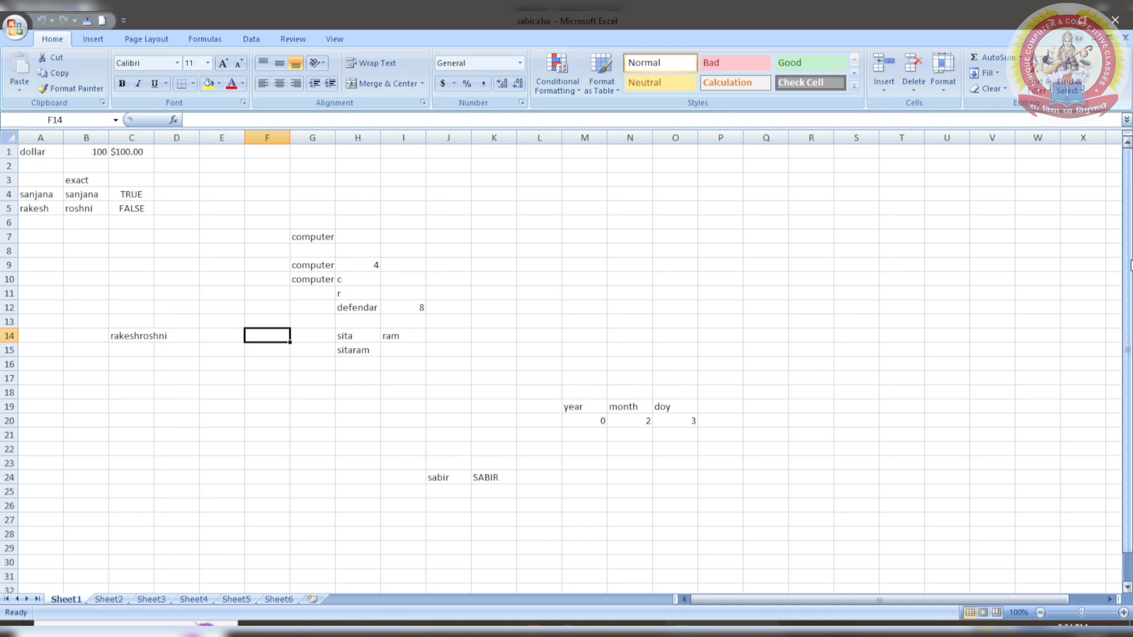
left_click(47, 152)
mouse_move(69, 157)
left_mouse_down()
mouse_move(579, 265)
mouse_move(692, 410)
mouse_move(684, 522)
left_mouse_up()
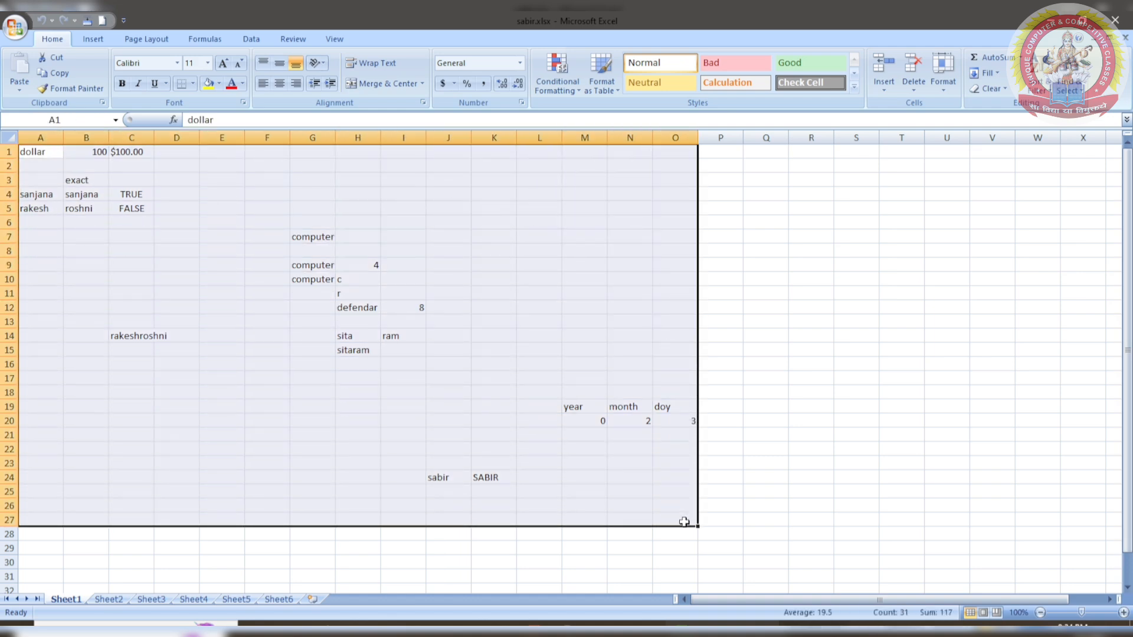
key("Delete")
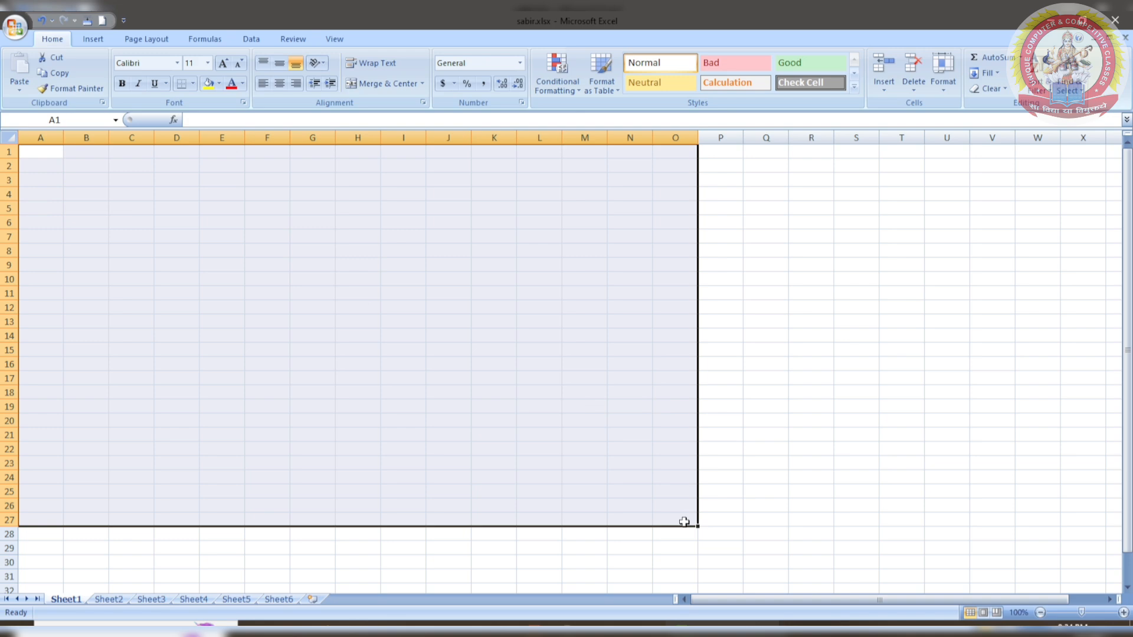
left_click(764, 448)
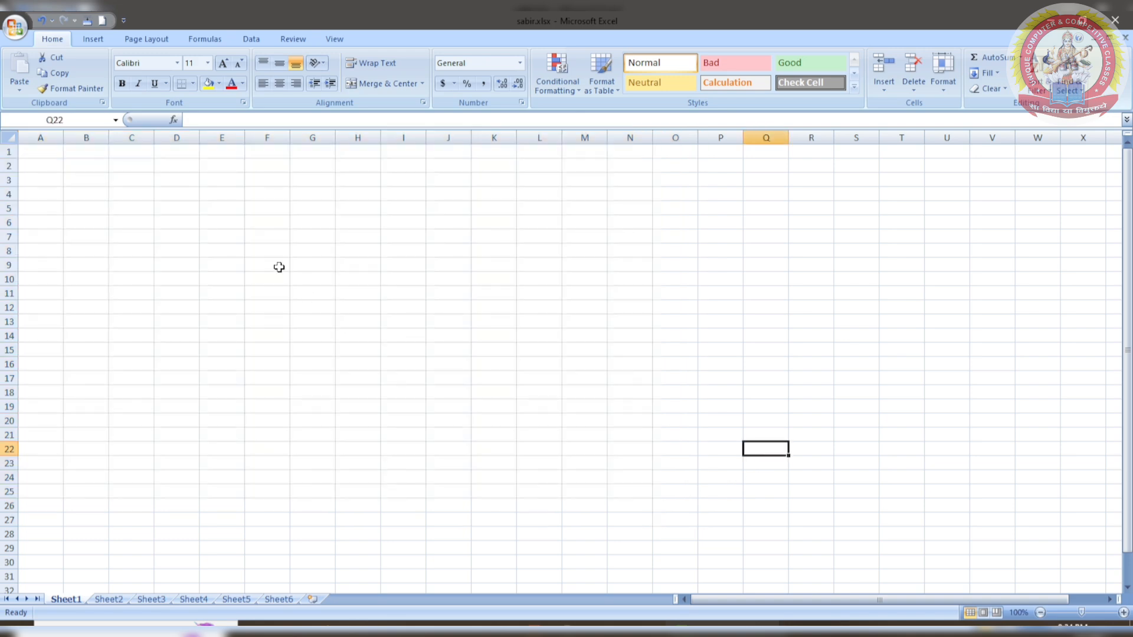
- Select the cell range E6:K17 as an example, and deselect it by choosing cell K22
left_click(226, 223)
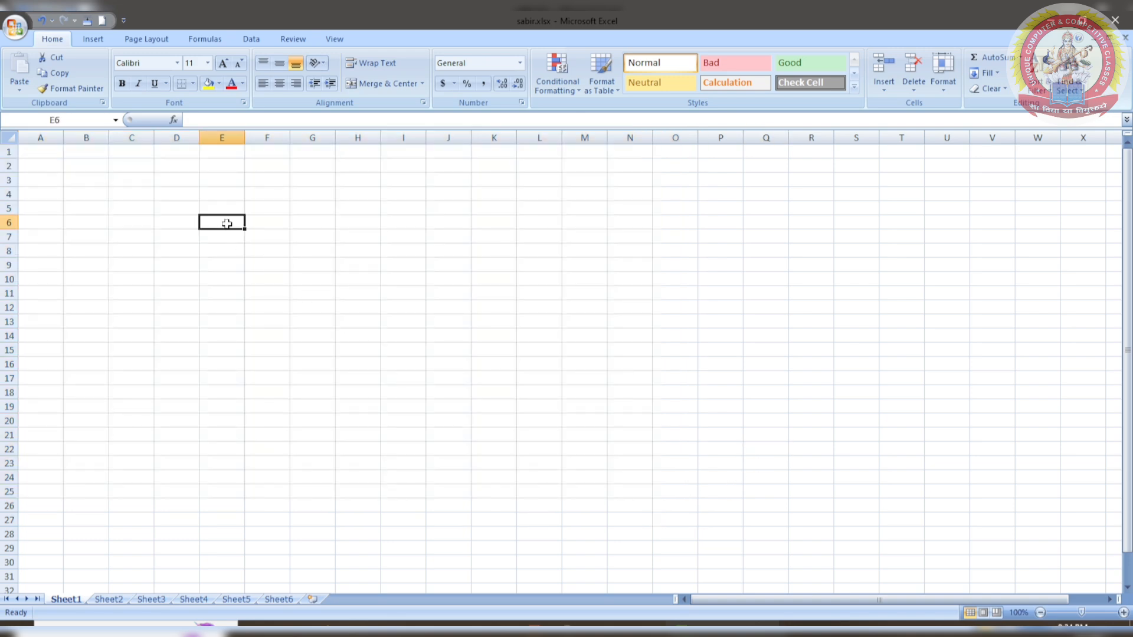
left_click_drag(225, 223, 512, 382)
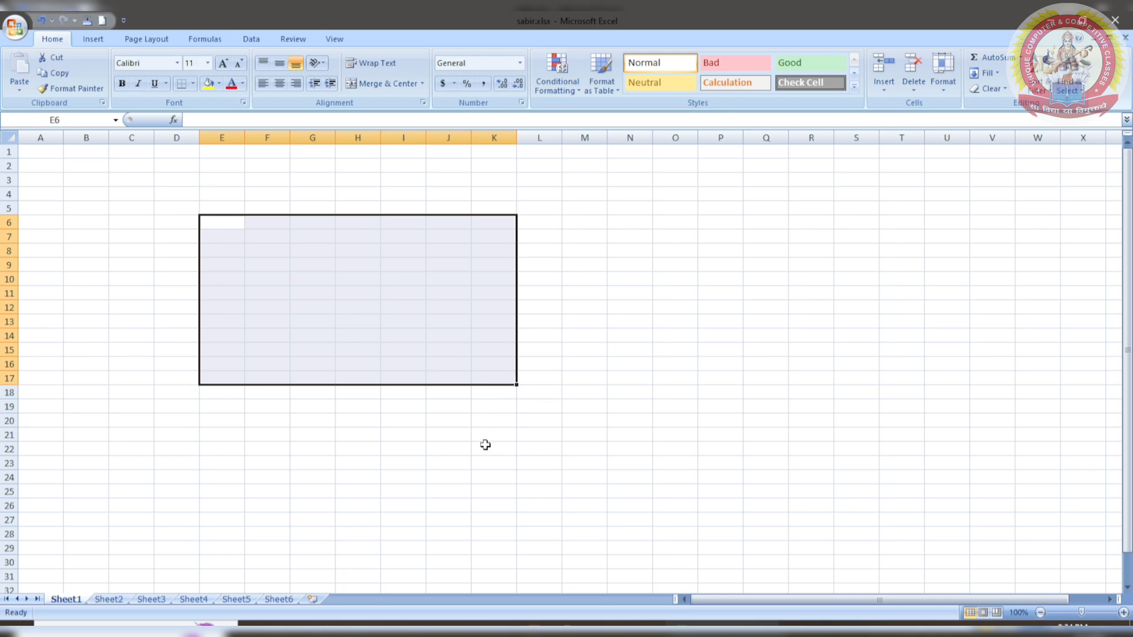
left_click(485, 445)
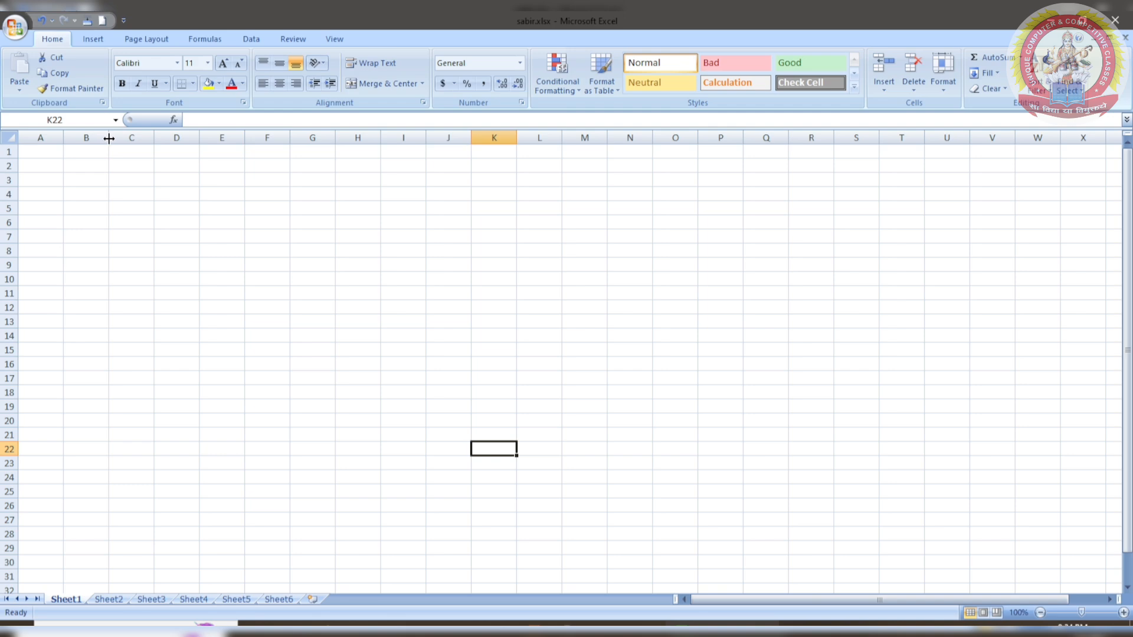
- Widen column B, apply a uniform, slightly larger column width and row height to the whole sheet, and select cell D8
left_click_drag(109, 138, 131, 157)
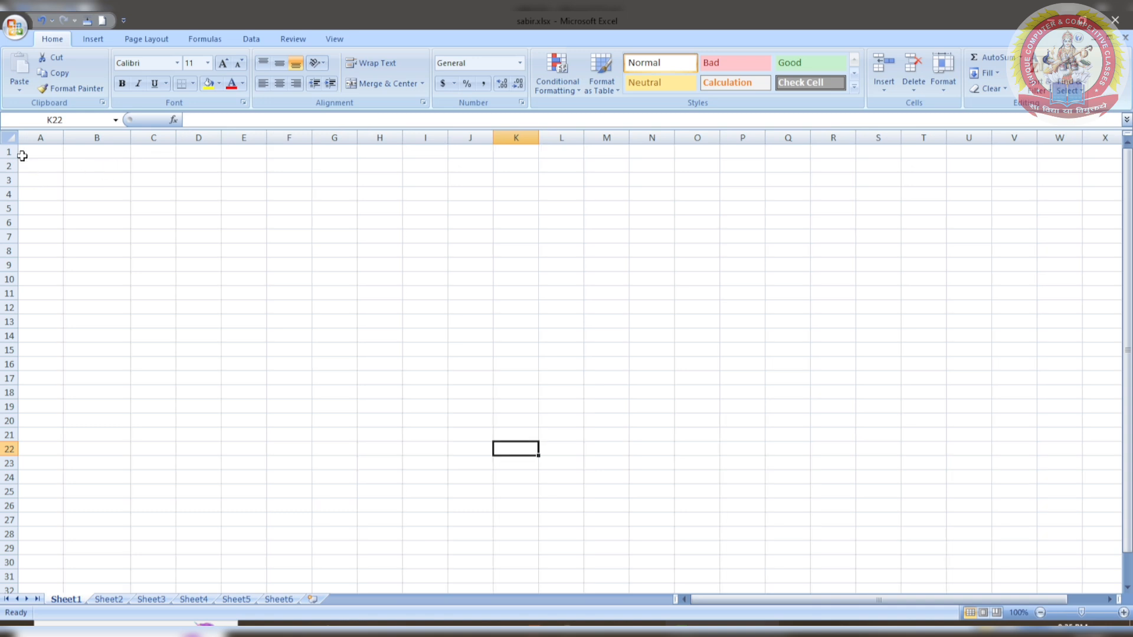
left_click(12, 138)
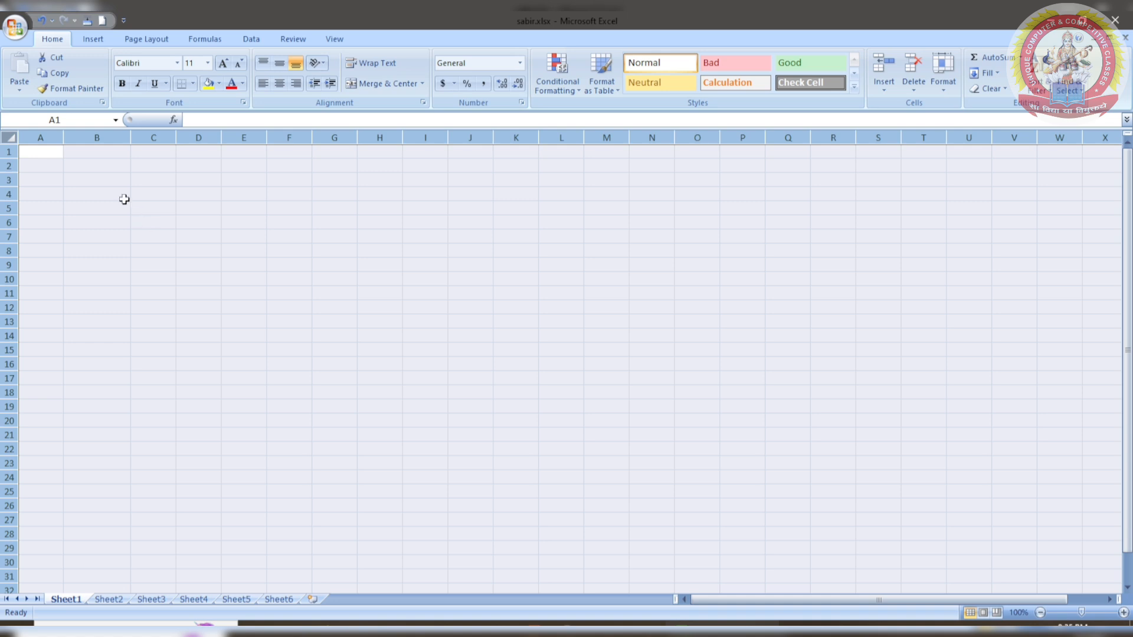
left_click_drag(64, 137, 150, 146)
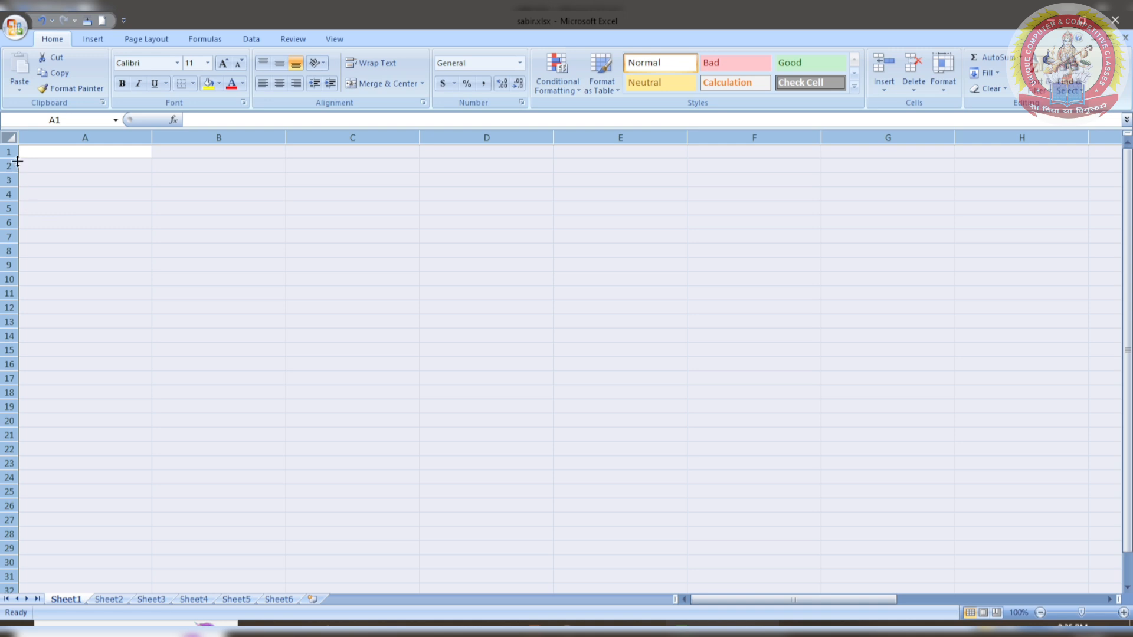
left_click_drag(9, 158, 14, 199)
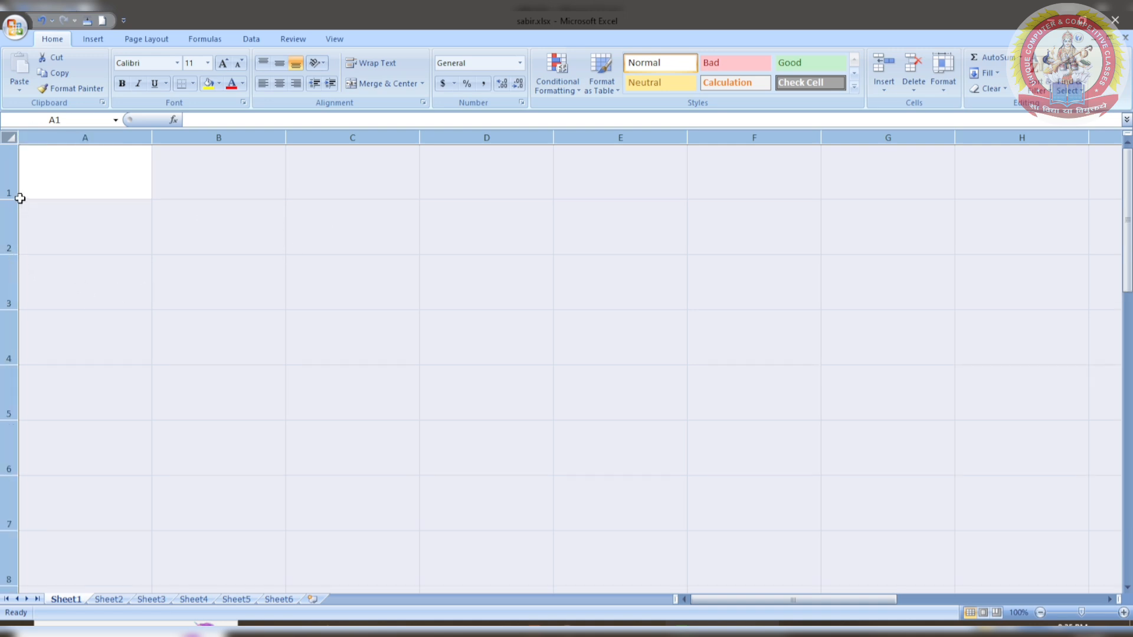
left_click_drag(12, 199, 21, 163)
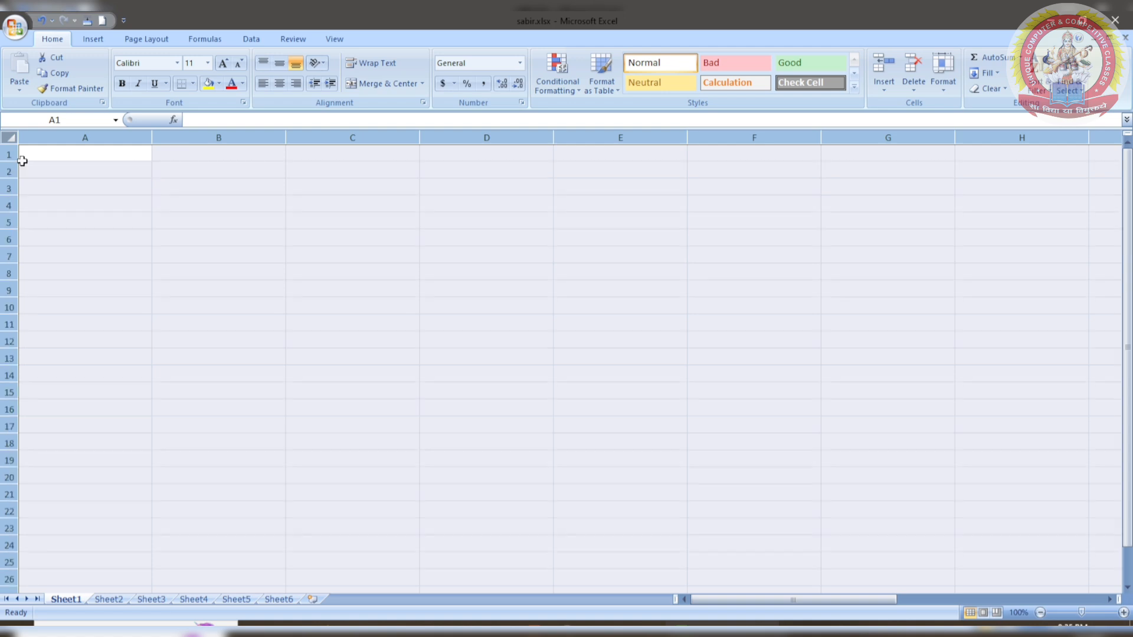
left_click_drag(152, 140, 90, 137)
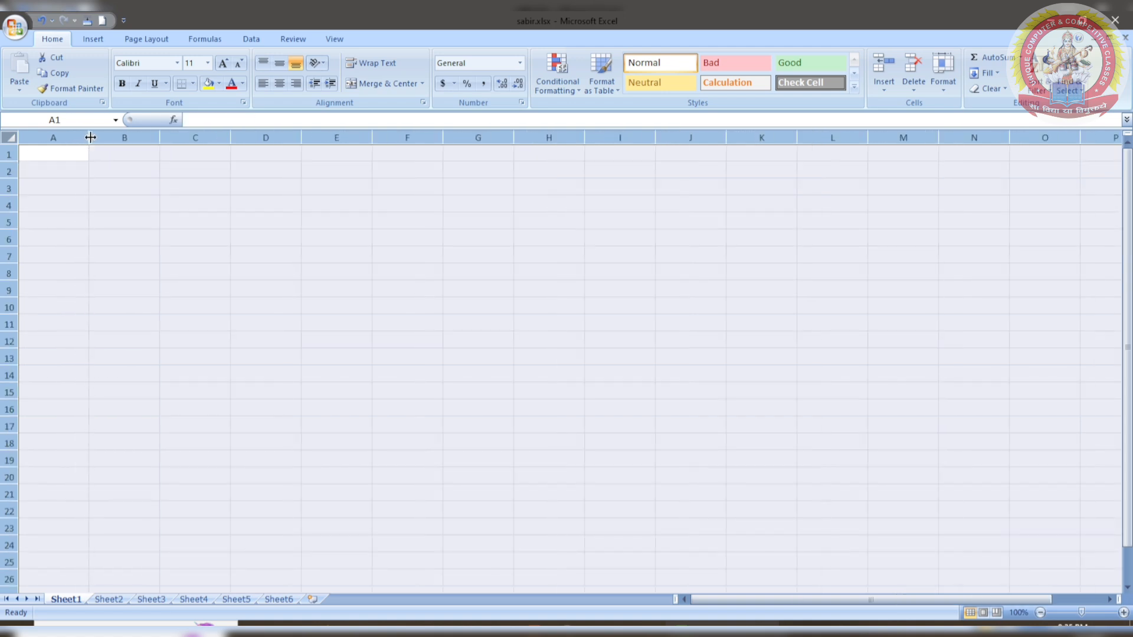
left_click(9, 145)
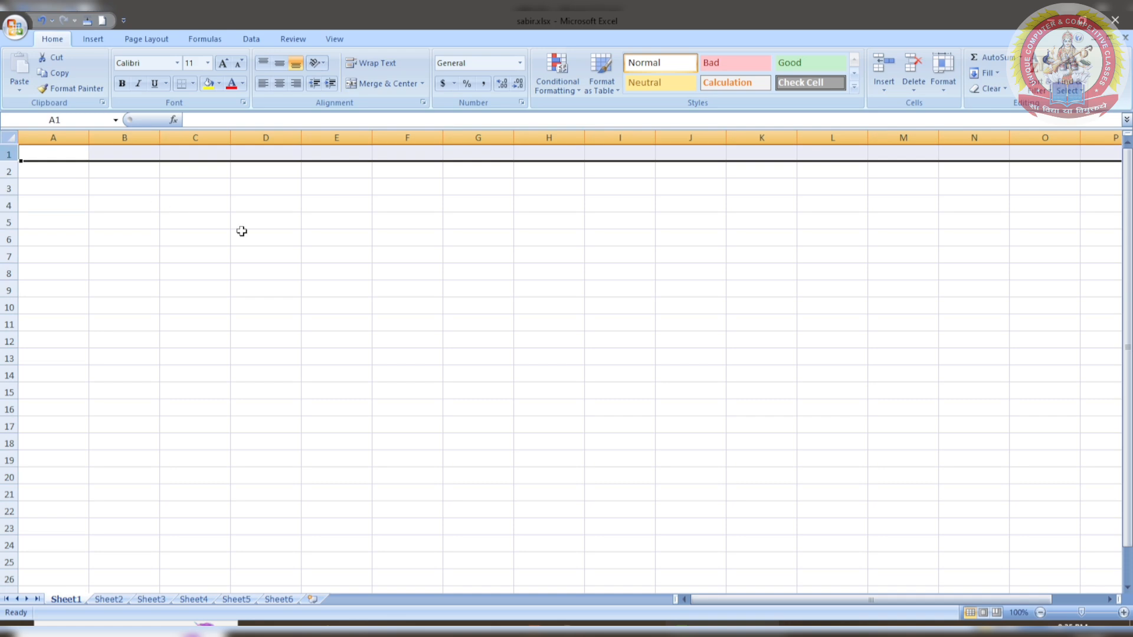
left_click(262, 266)
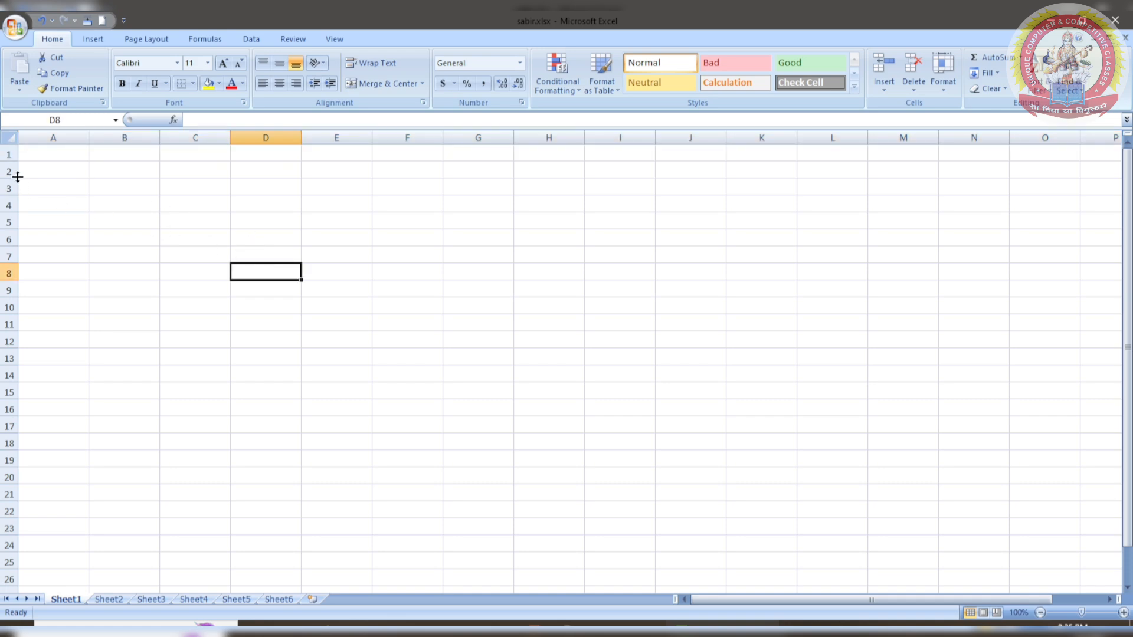
- Make row 2 slightly taller, restore it to match the other rows, and select cell A11
mouse_move(16, 179)
left_mouse_down()
mouse_move(17, 197)
mouse_move(18, 179)
left_mouse_up()
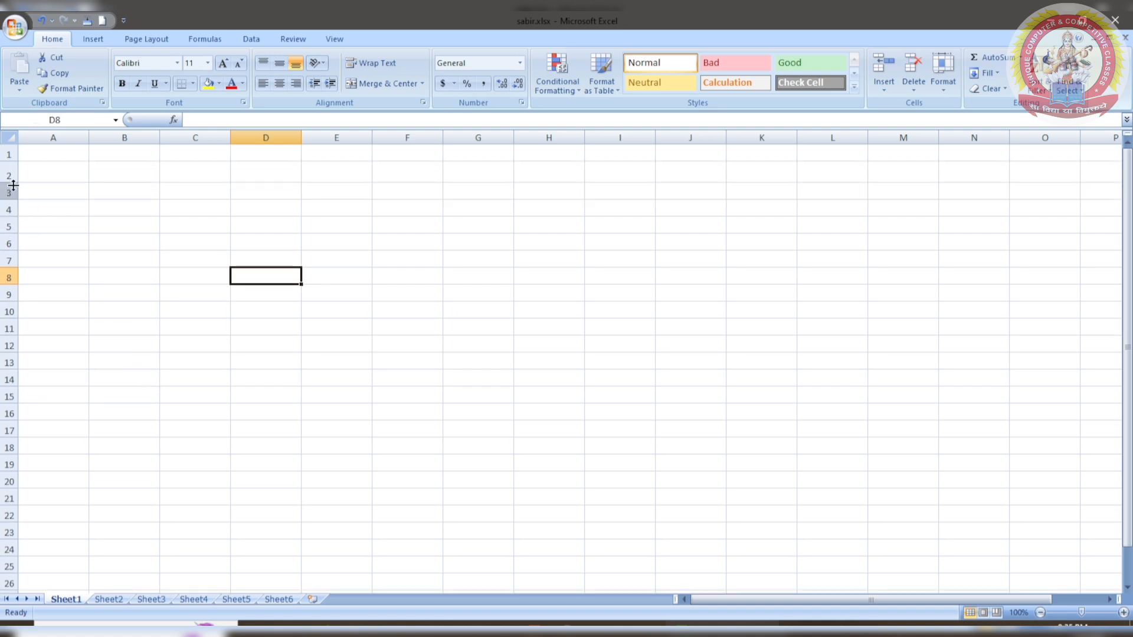
left_click_drag(13, 182, 14, 178)
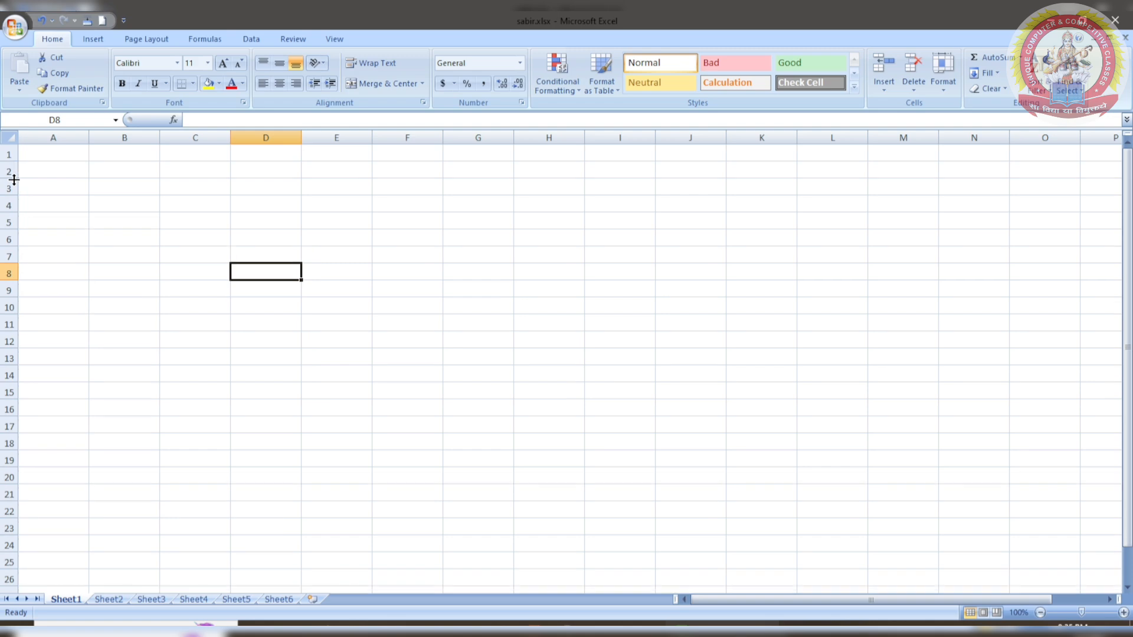
left_click(69, 322)
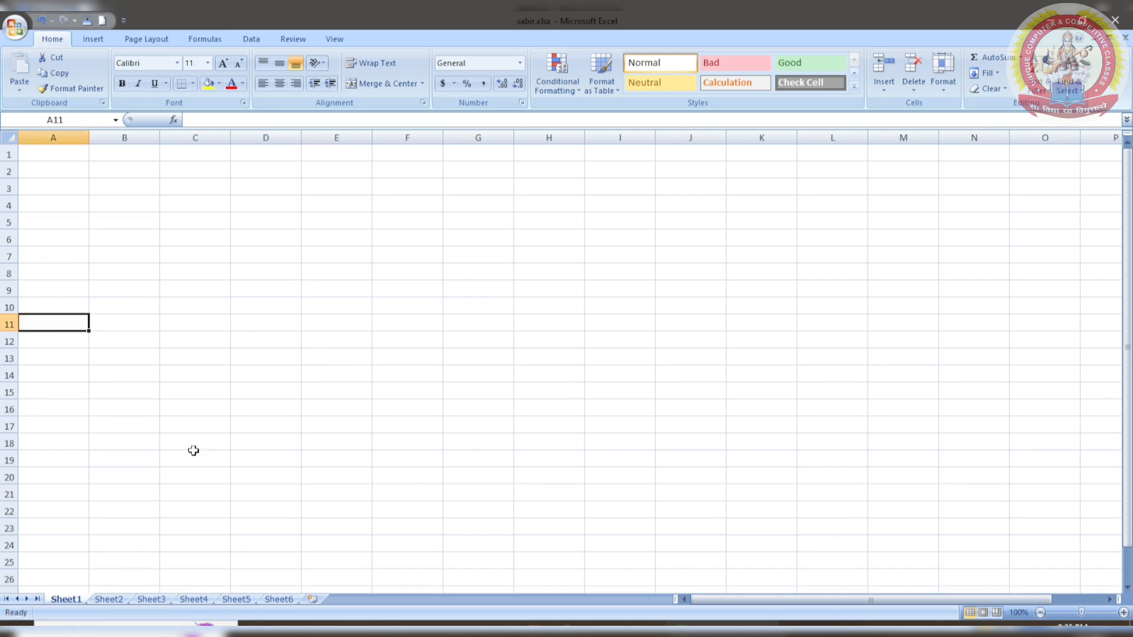
- Select cell C5, zoom the worksheet out to 10%, and restore the zoom to 100%
left_click(225, 217)
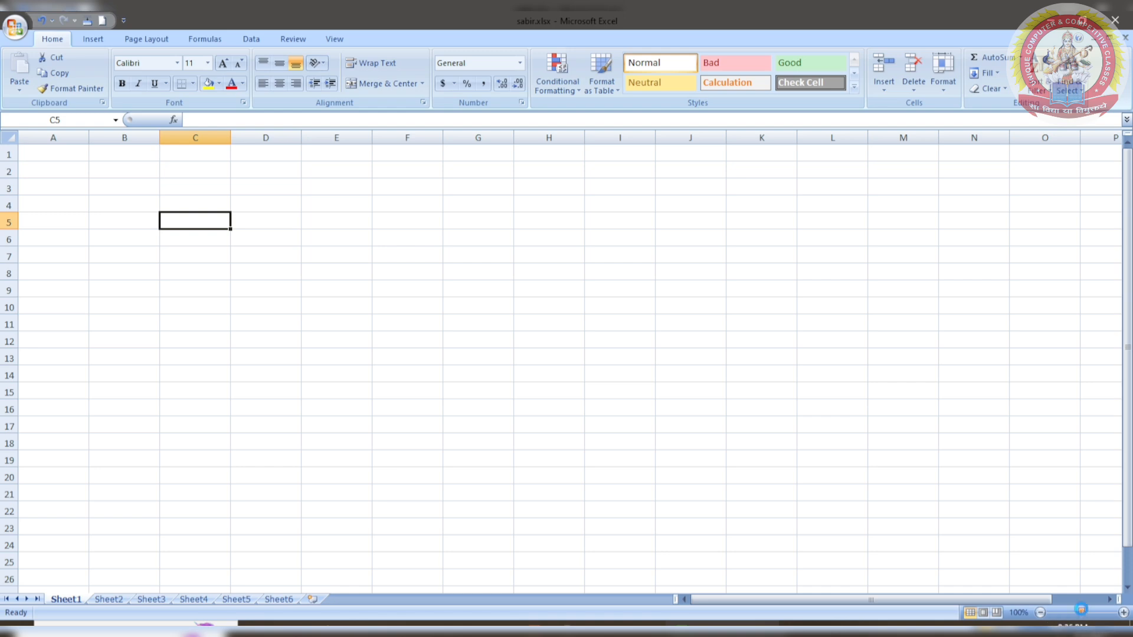
left_click_drag(1082, 613, 1051, 619)
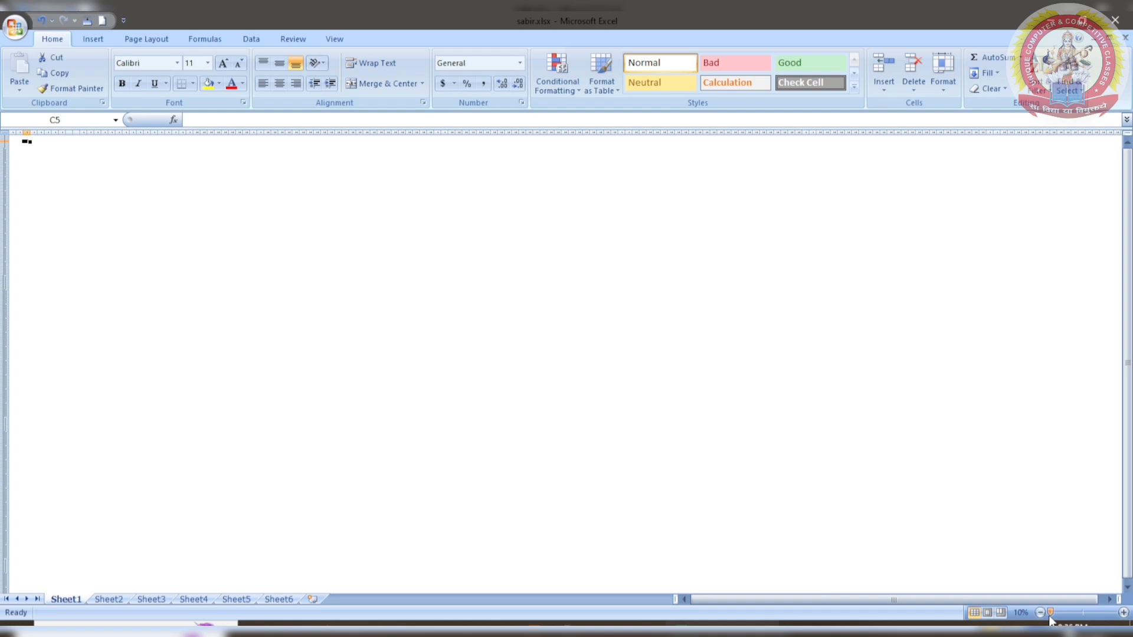
left_click_drag(1050, 619, 1084, 619)
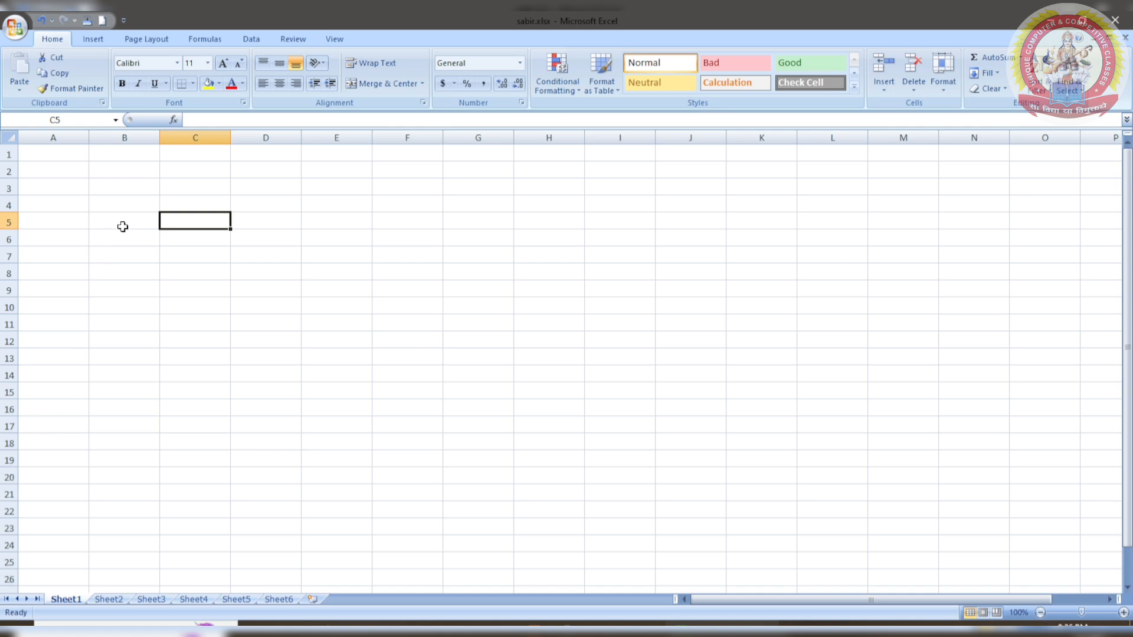
- Enter 1 in cell C4 and fill it down through C18 as a number series with Fill Series
left_click(179, 197)
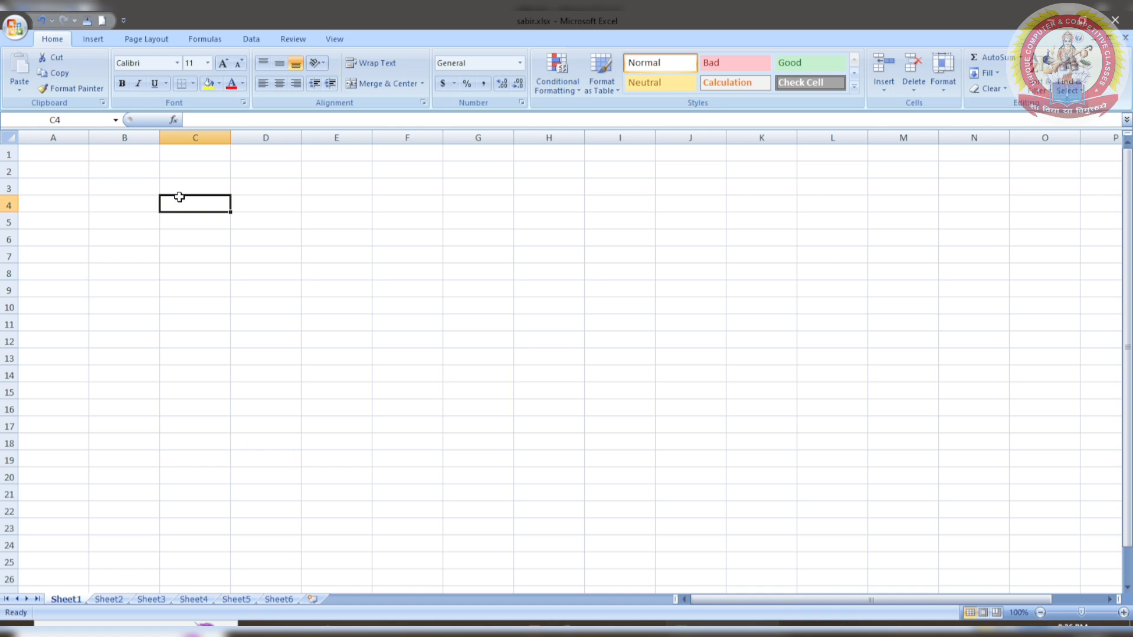
type("1")
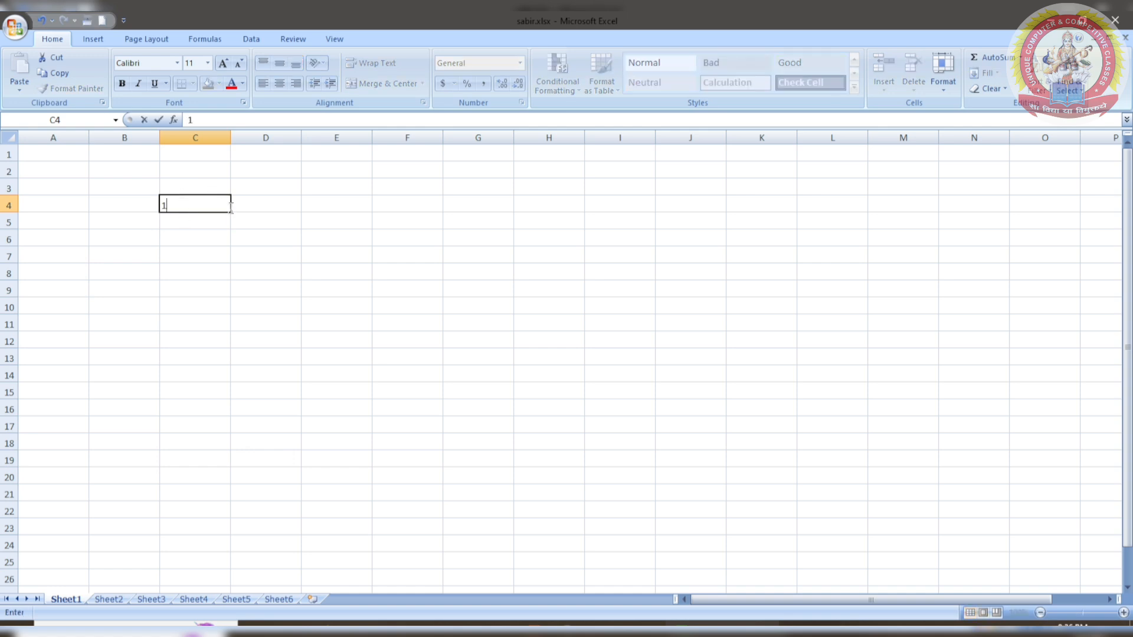
left_click_drag(231, 210, 246, 463)
left_click(248, 460)
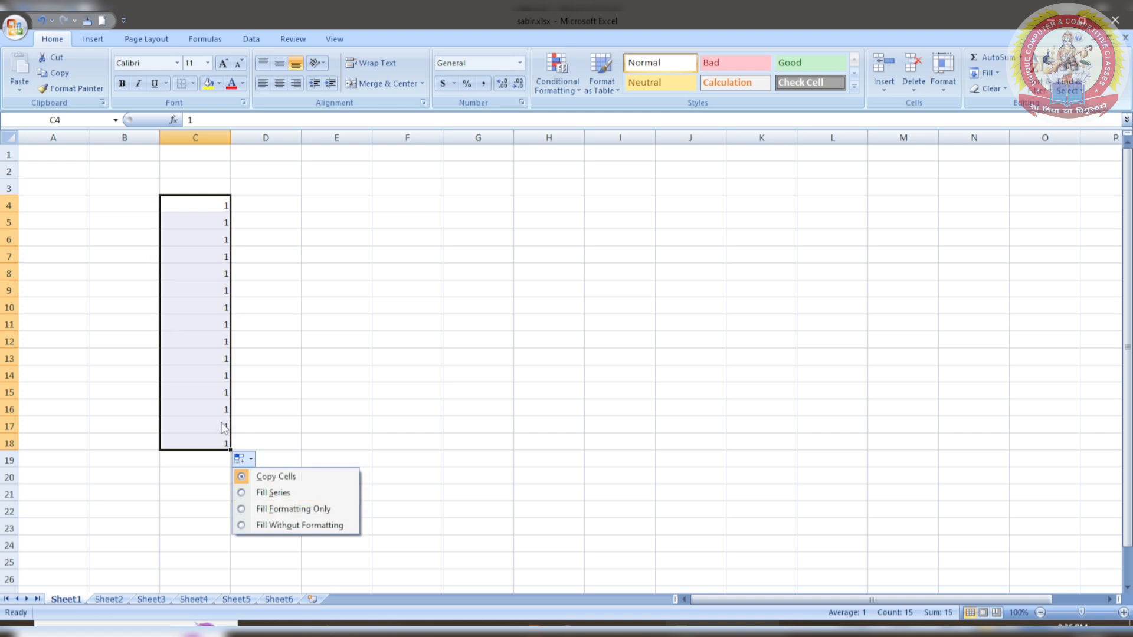
left_click(272, 494)
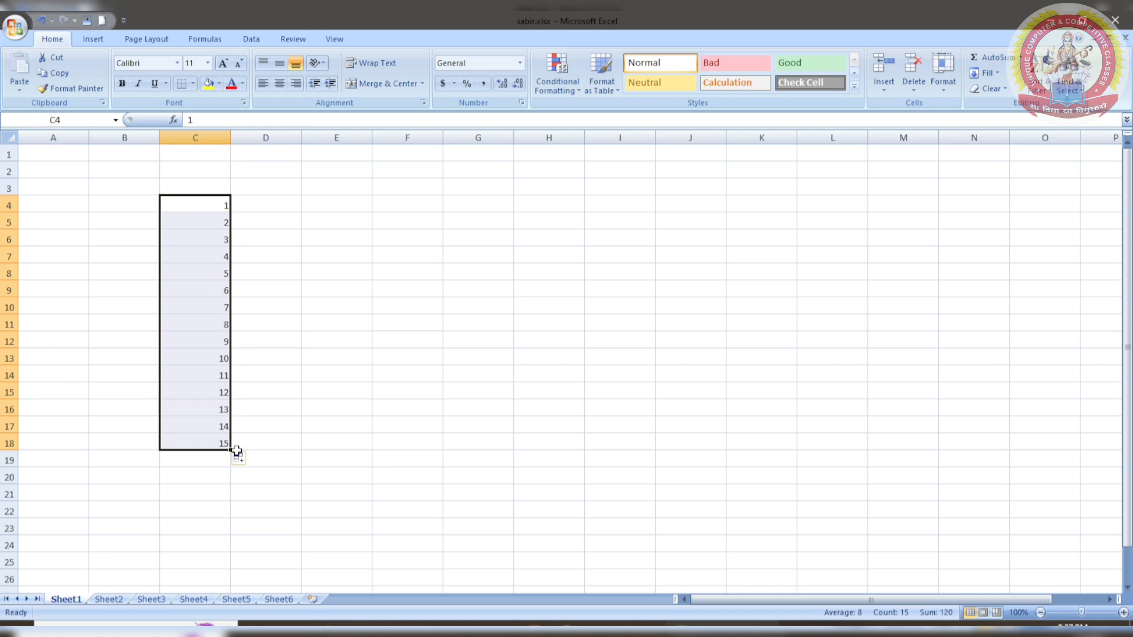
- Try Fill Formatting Only, Fill Without Formatting and Copy Cells on the filled range C4:C18, and reapply Fill Series
left_click(242, 458)
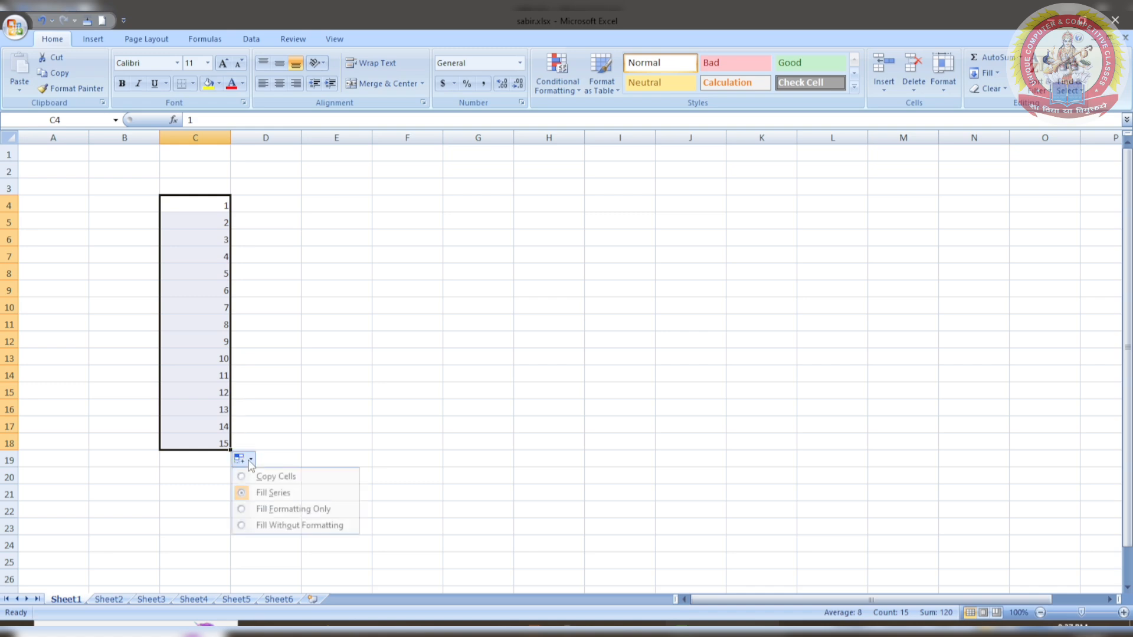
left_click(260, 511)
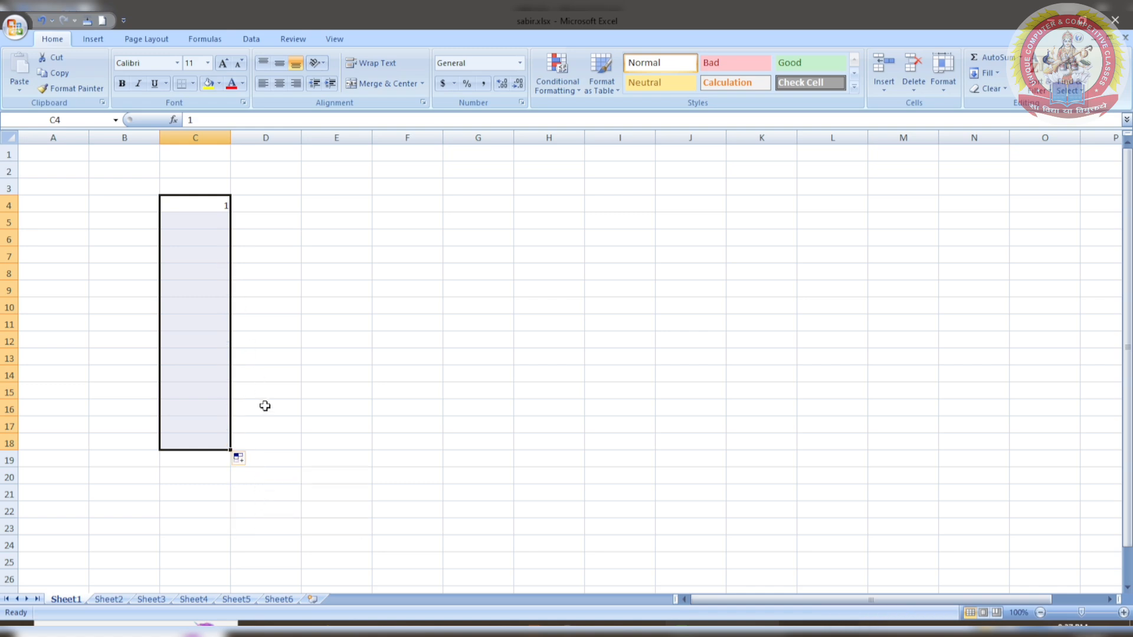
left_click(245, 460)
left_click(260, 526)
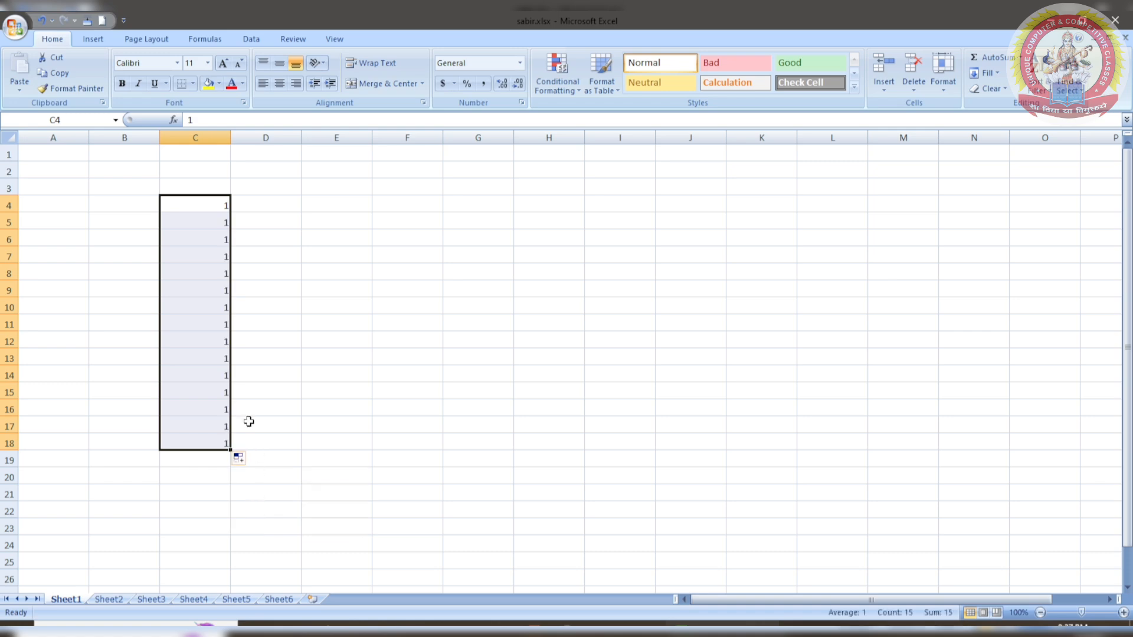
left_click(239, 458)
left_click(260, 472)
left_click(239, 458)
left_click(260, 489)
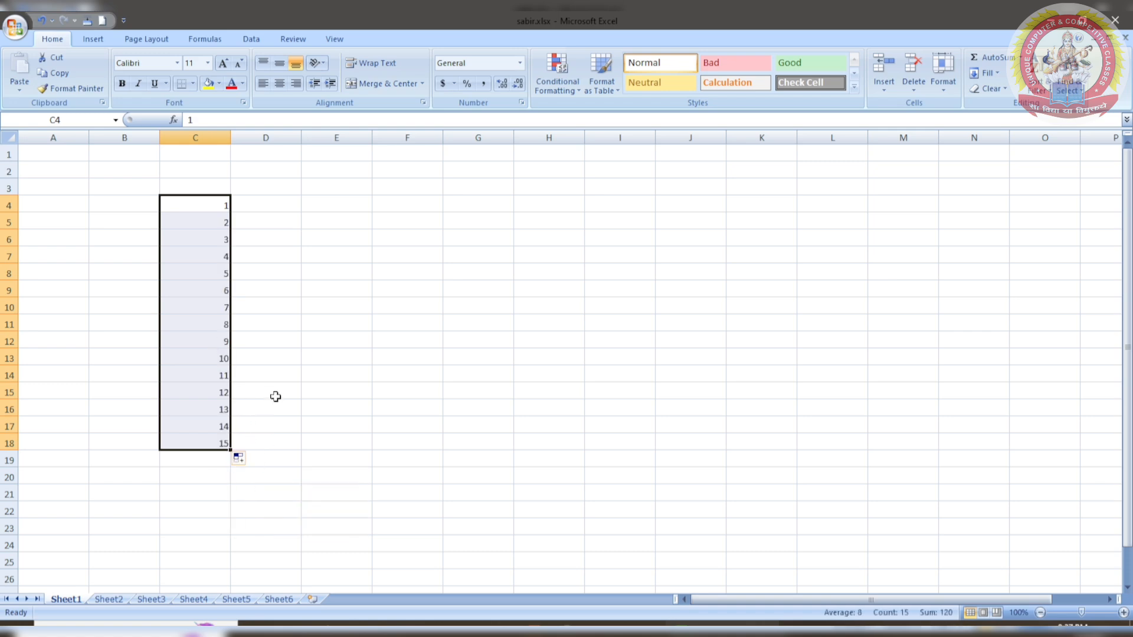
- Clear the contents of the range C4:D19
left_click(275, 397)
left_click_drag(227, 201, 233, 450)
key("Delete")
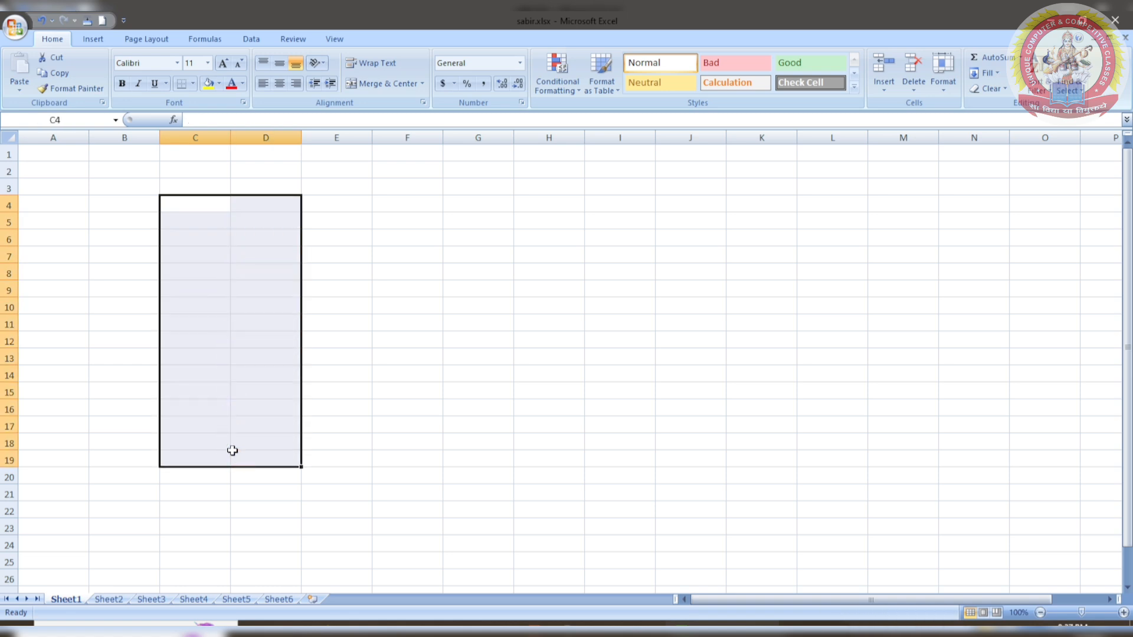
- Enter 12 in cell E4 and 24 in E5, extend the pattern down through E13, and select cell F18
left_click(337, 206)
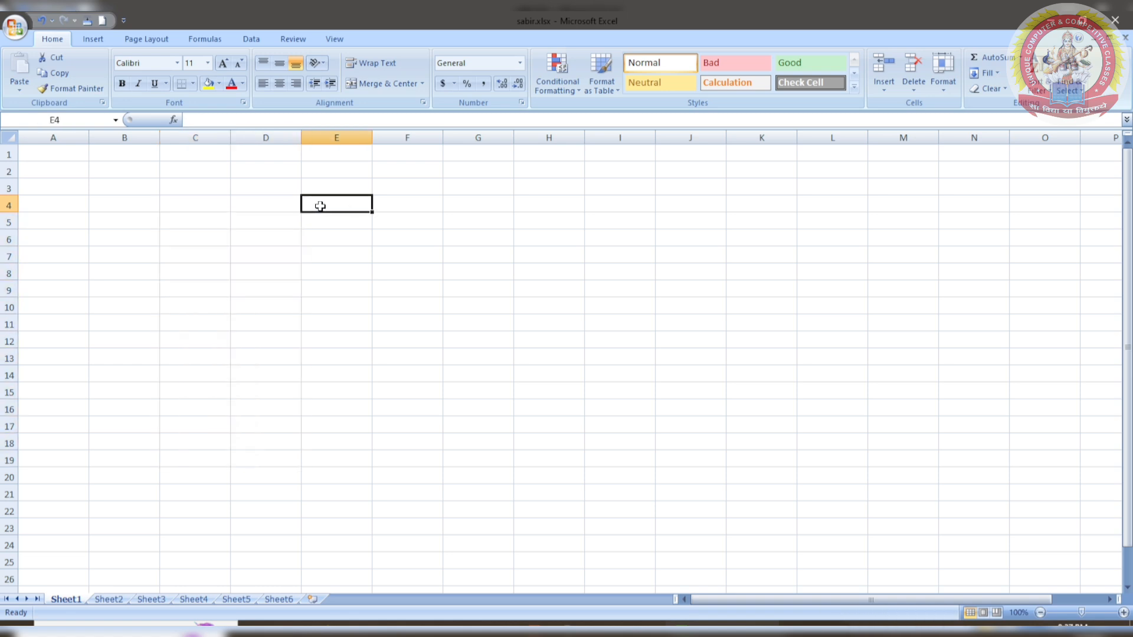
type("12")
key("Return")
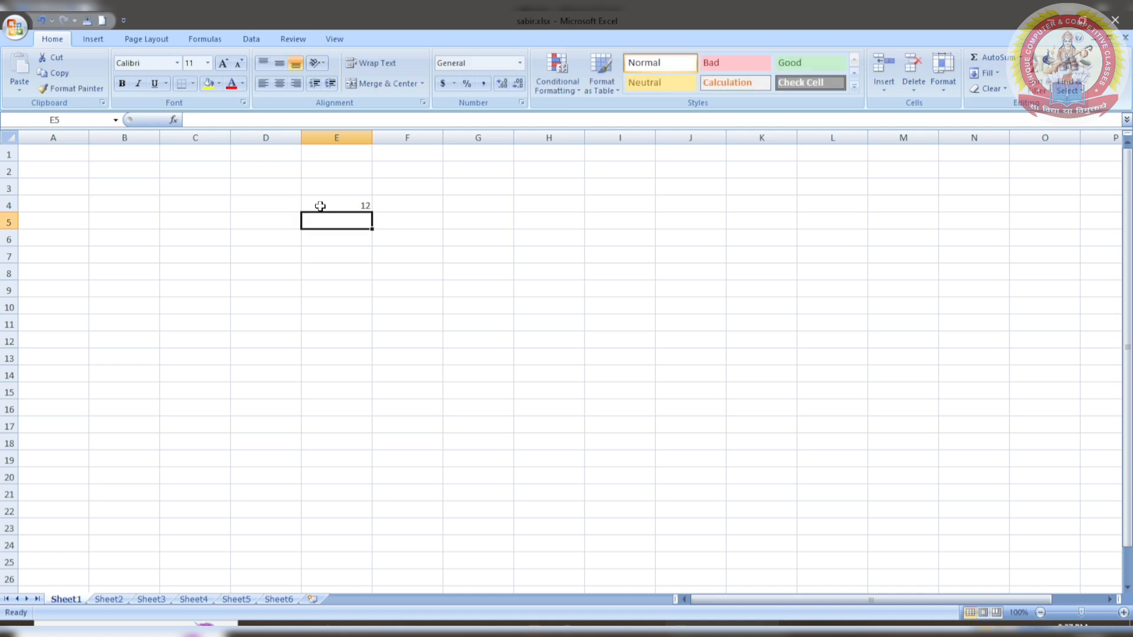
type("24")
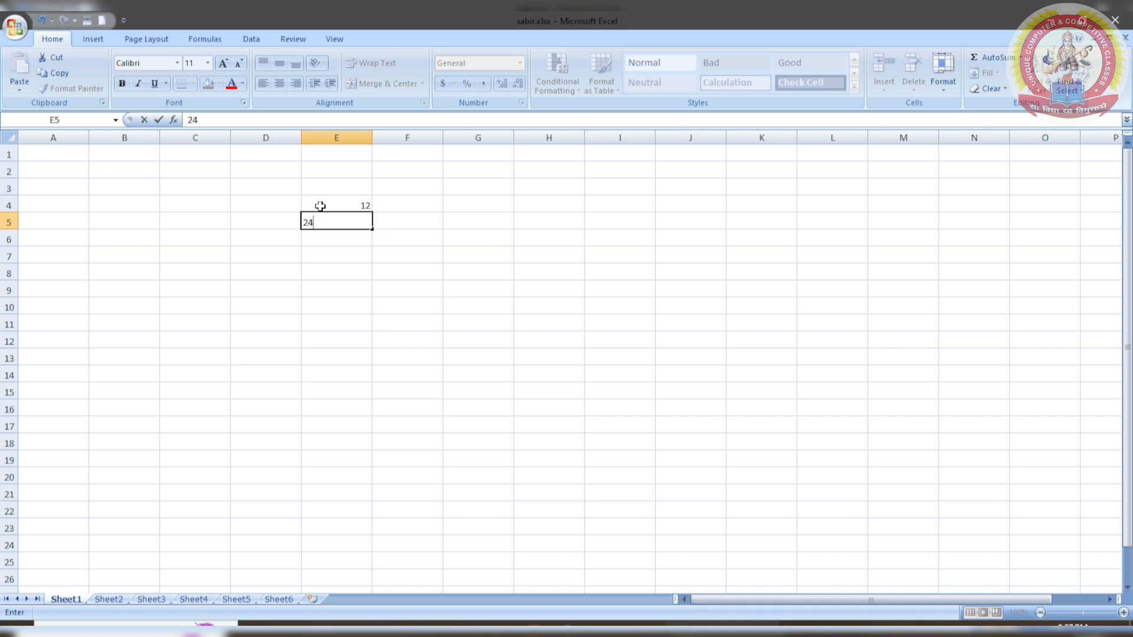
key("Return")
key("Return")
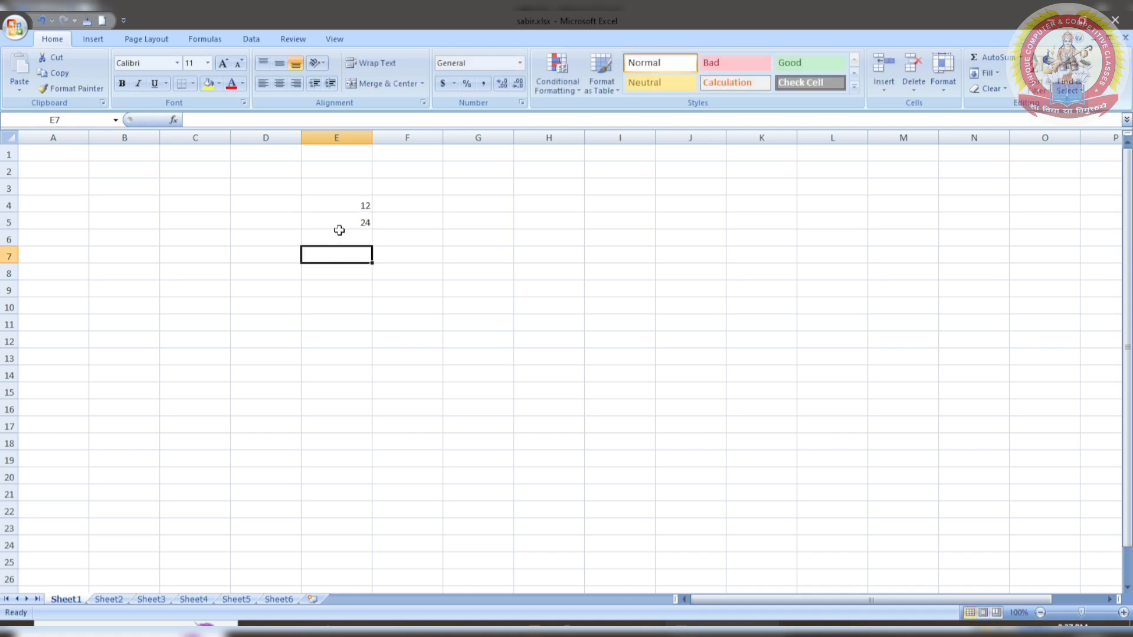
left_click_drag(344, 206, 374, 367)
left_click(379, 447)
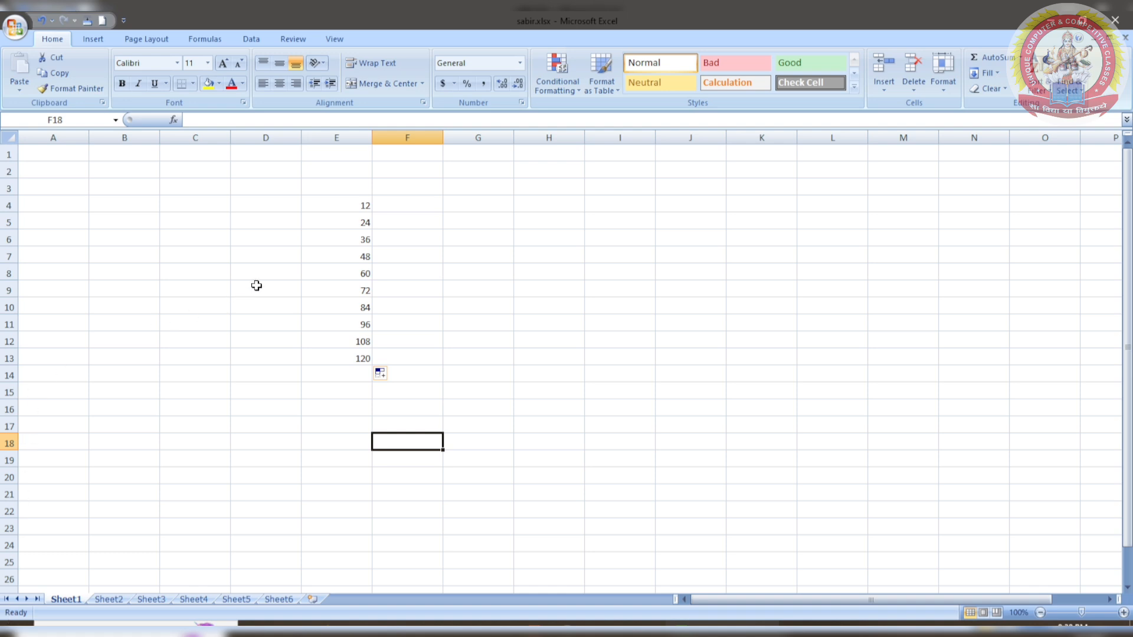
- Clear the number series from the range E4:E13 and select cell C2
left_click_drag(351, 209, 350, 359)
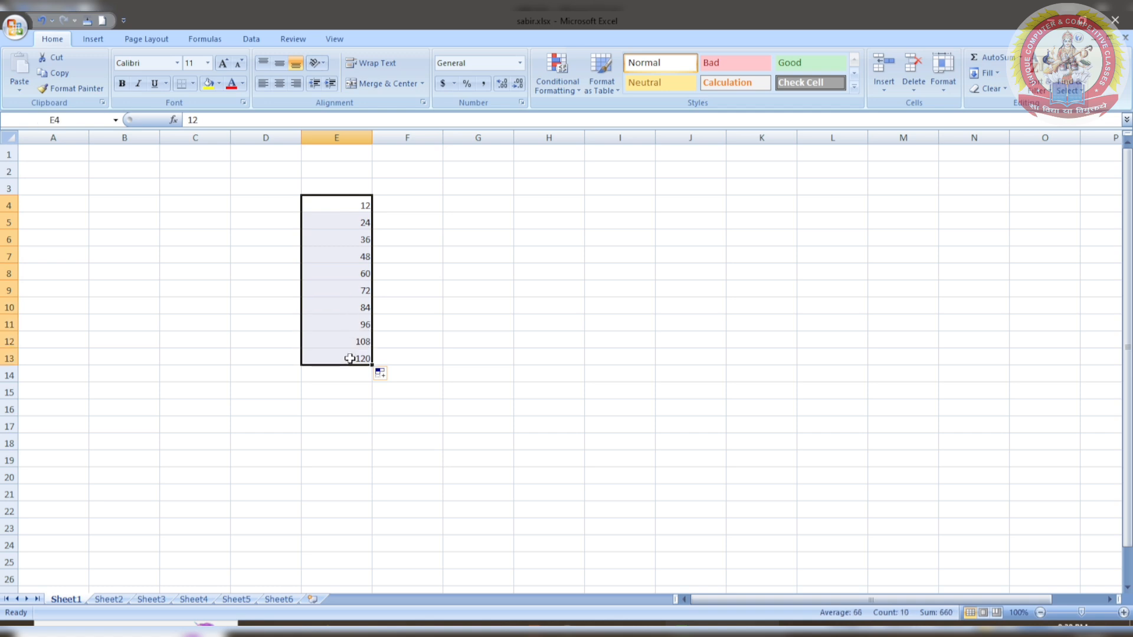
key("Delete")
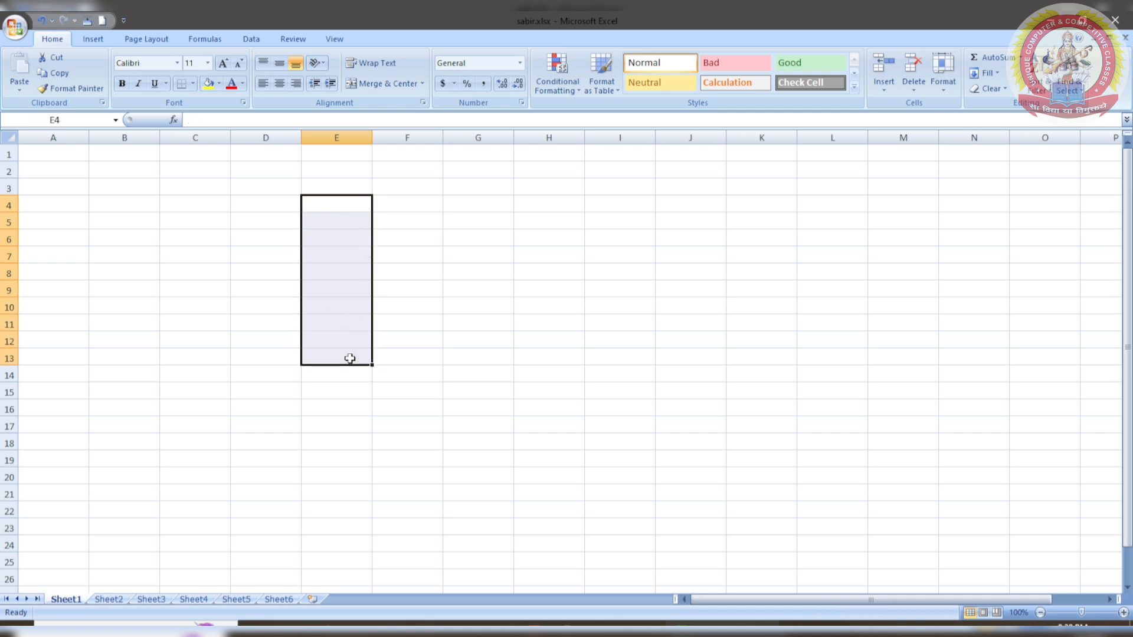
left_click(261, 359)
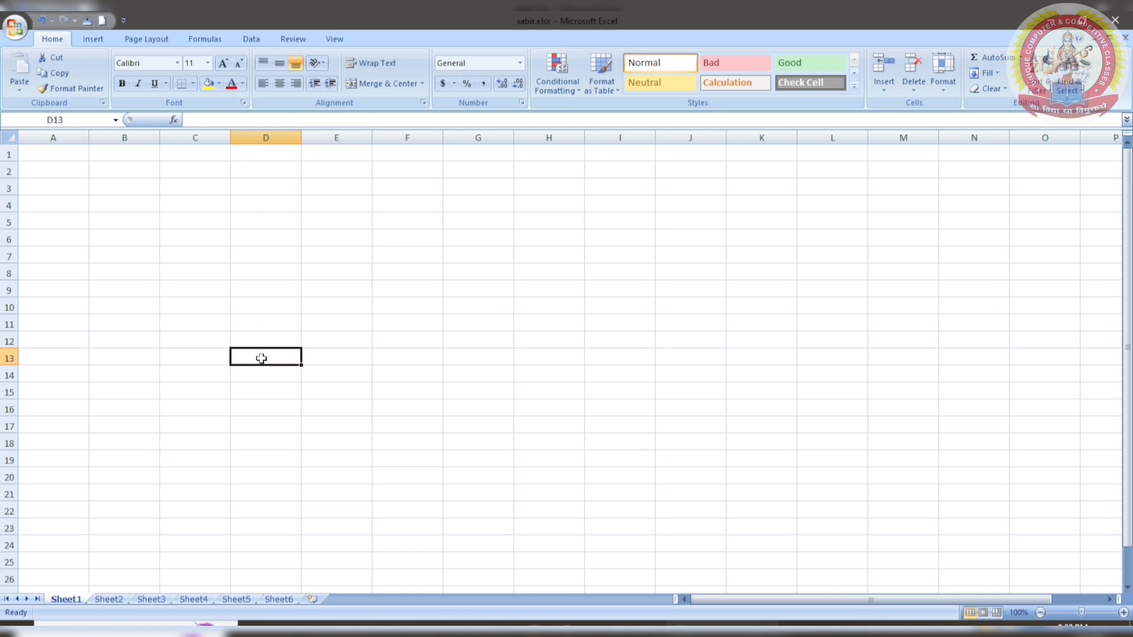
left_click(224, 170)
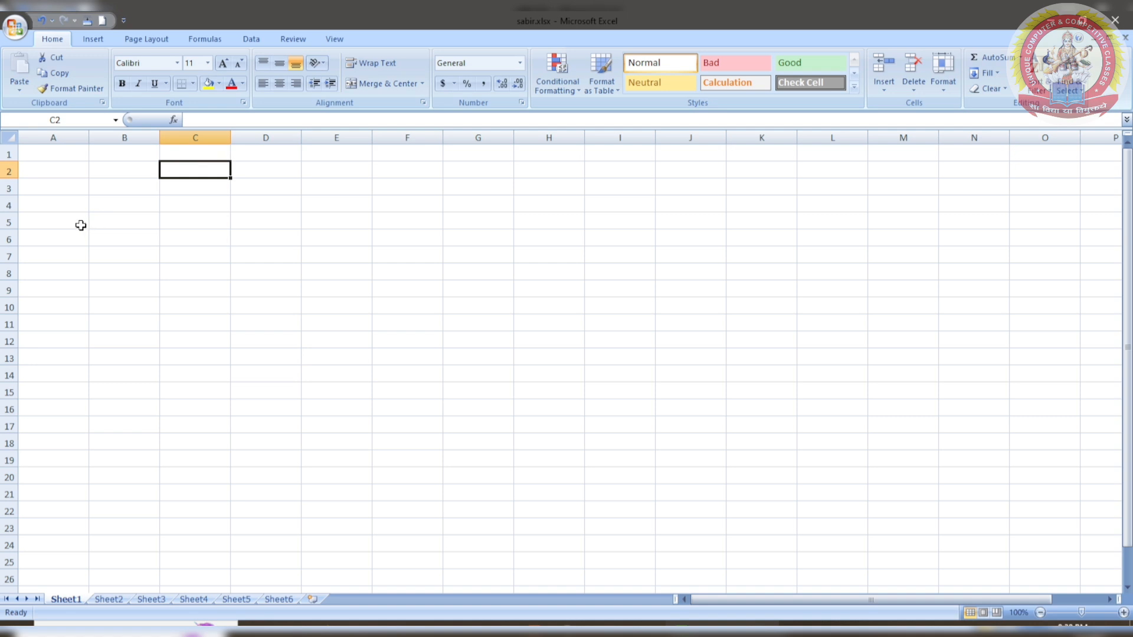
- Insert a new worksheet before Sheet1 and move it to the end, after Sheet6
right_click(59, 600)
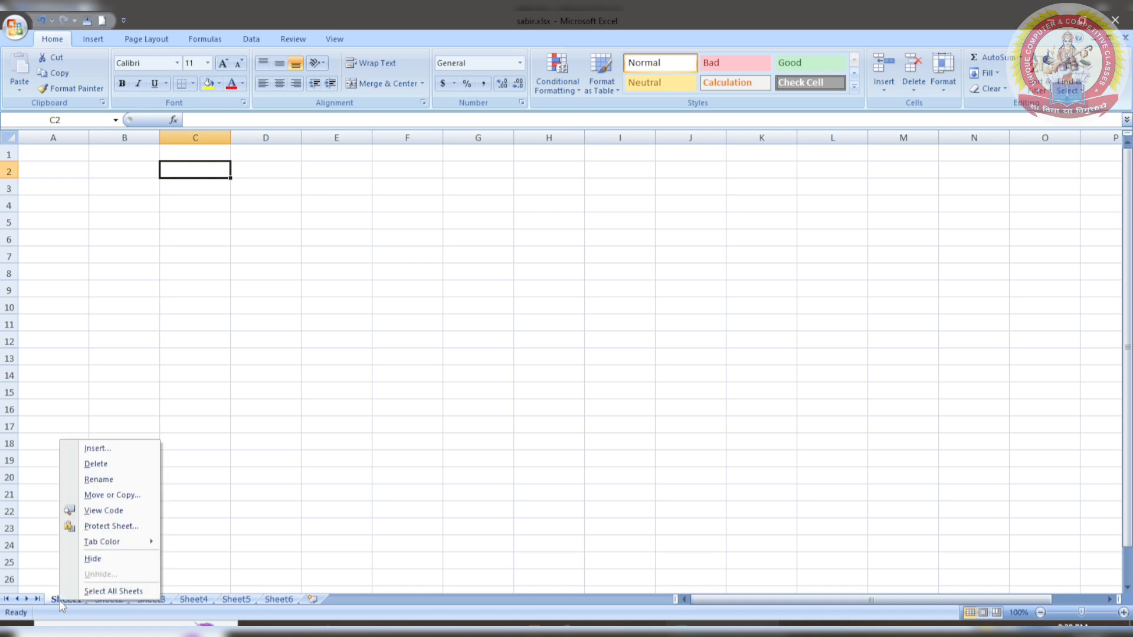
left_click(108, 449)
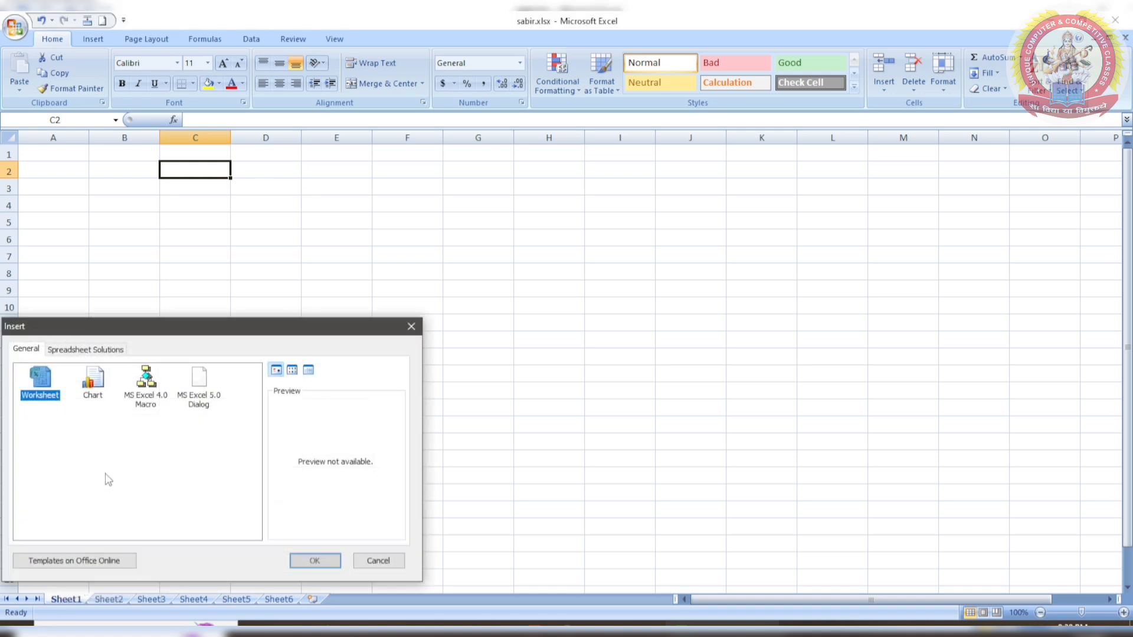
left_click(310, 560)
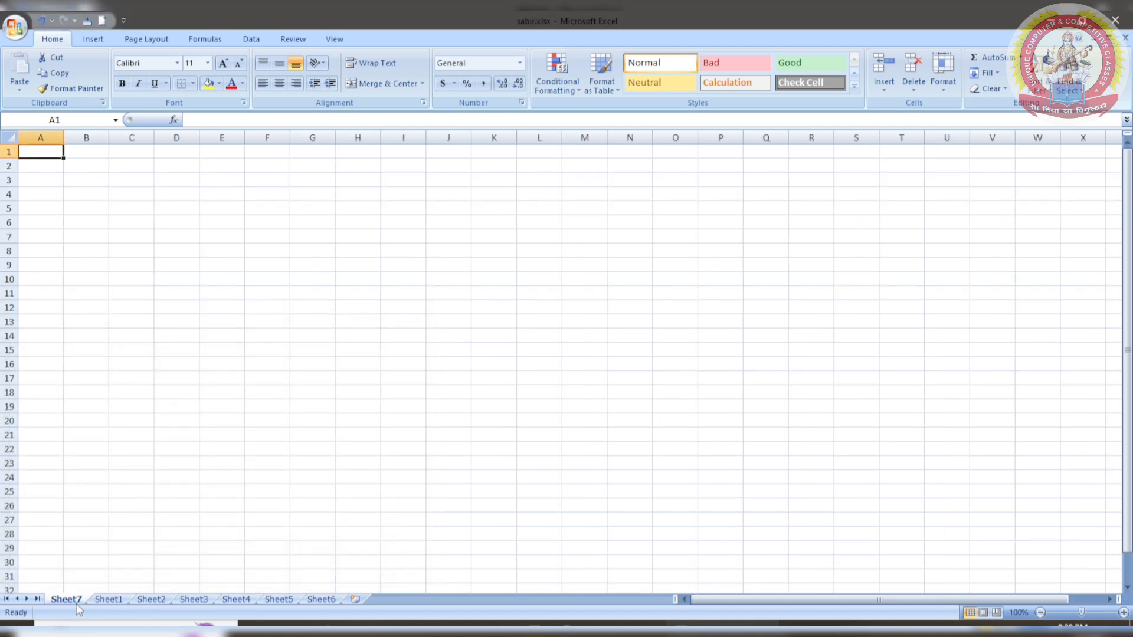
mouse_move(77, 606)
left_mouse_down()
mouse_move(115, 544)
mouse_move(241, 532)
mouse_move(315, 546)
mouse_move(348, 599)
left_mouse_up()
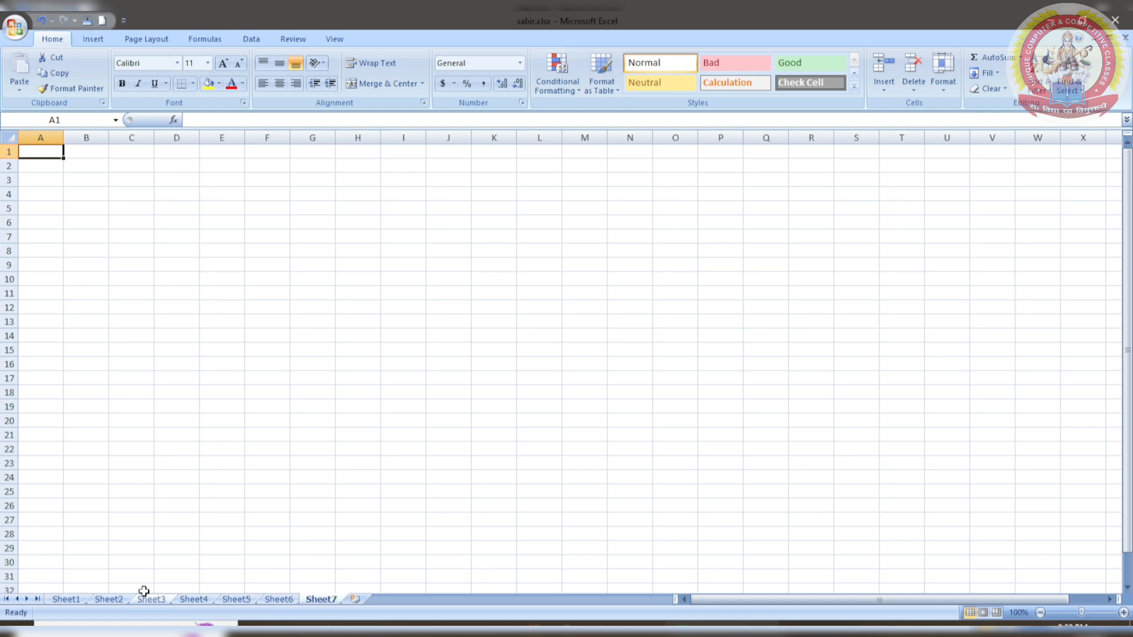
- Delete Sheet1 from the workbook permanently
left_click(71, 601)
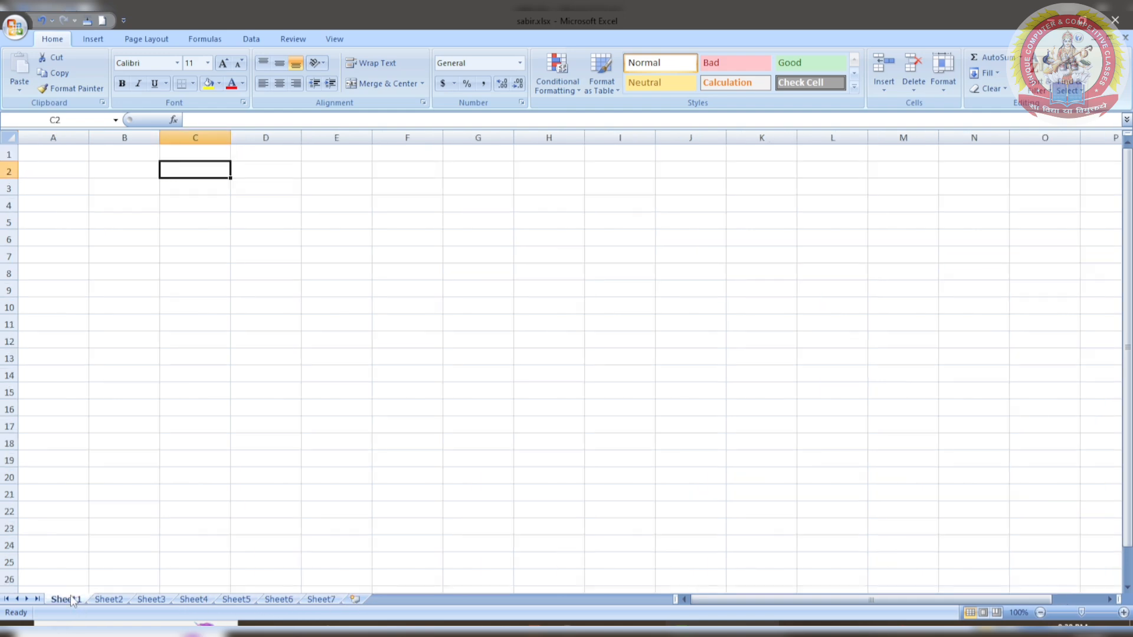
right_click(77, 608)
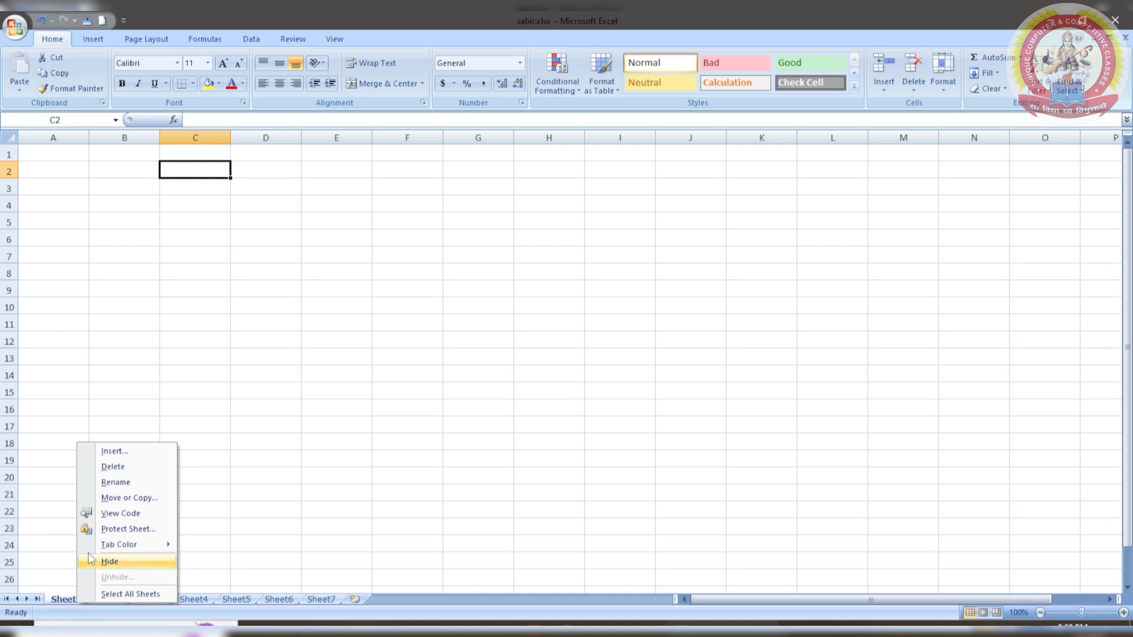
left_click(125, 472)
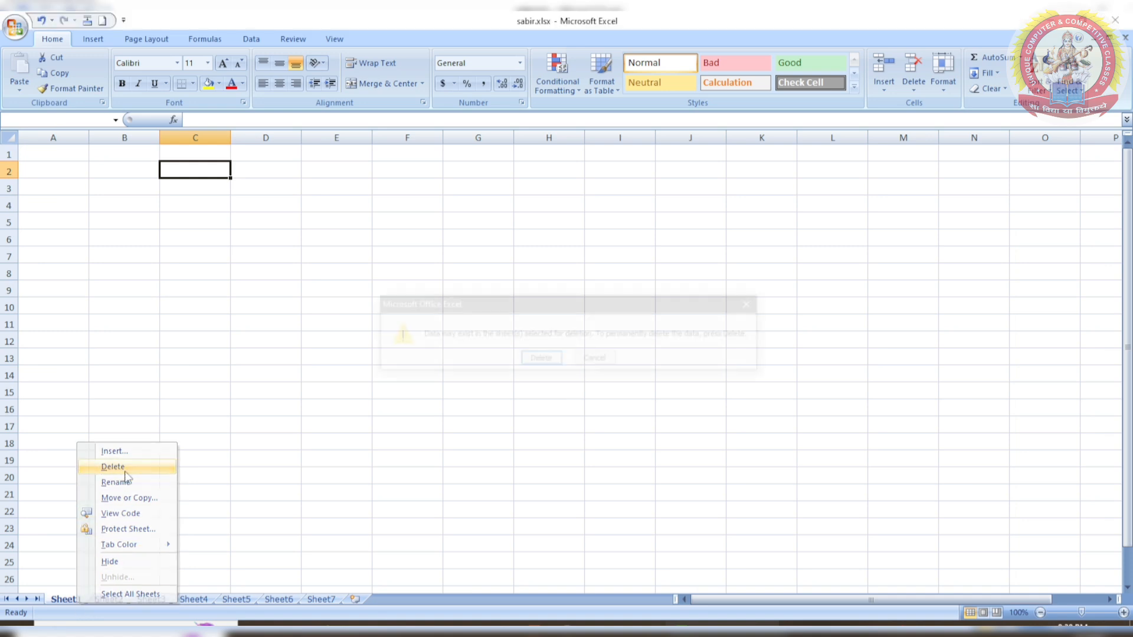
left_click(531, 358)
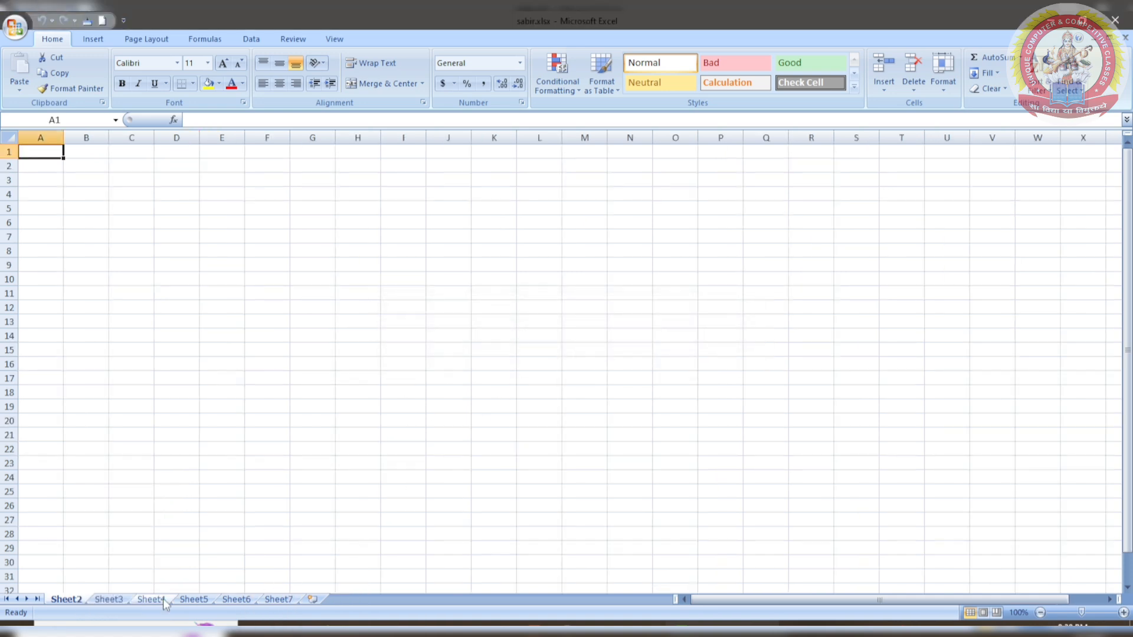
- Rename Sheet2 as "excel file"
right_click(66, 599)
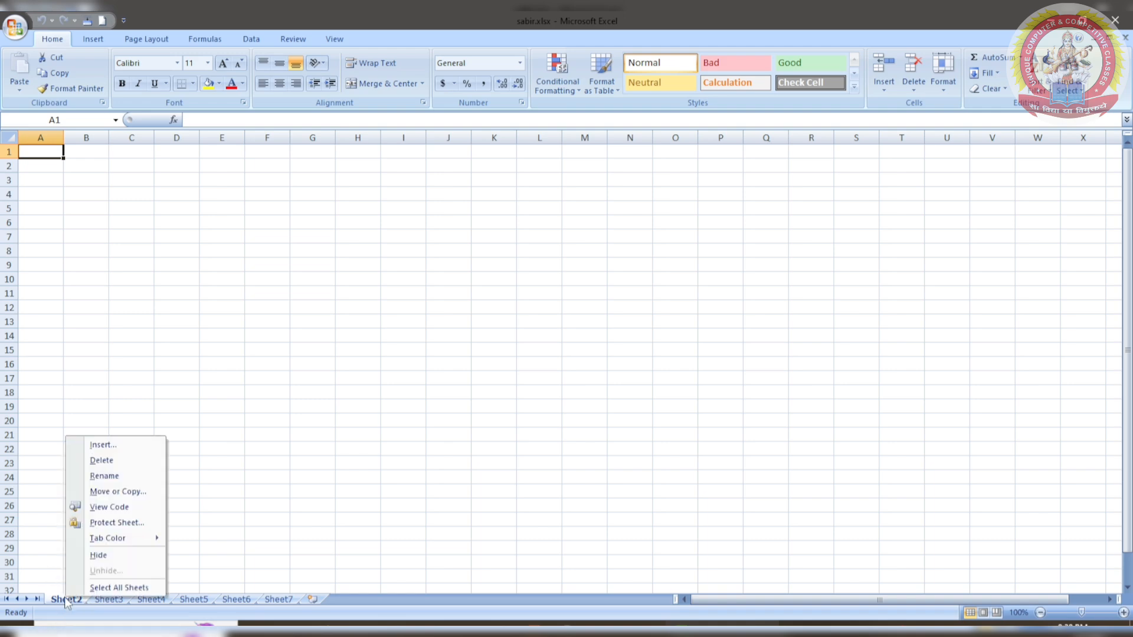
left_click(104, 476)
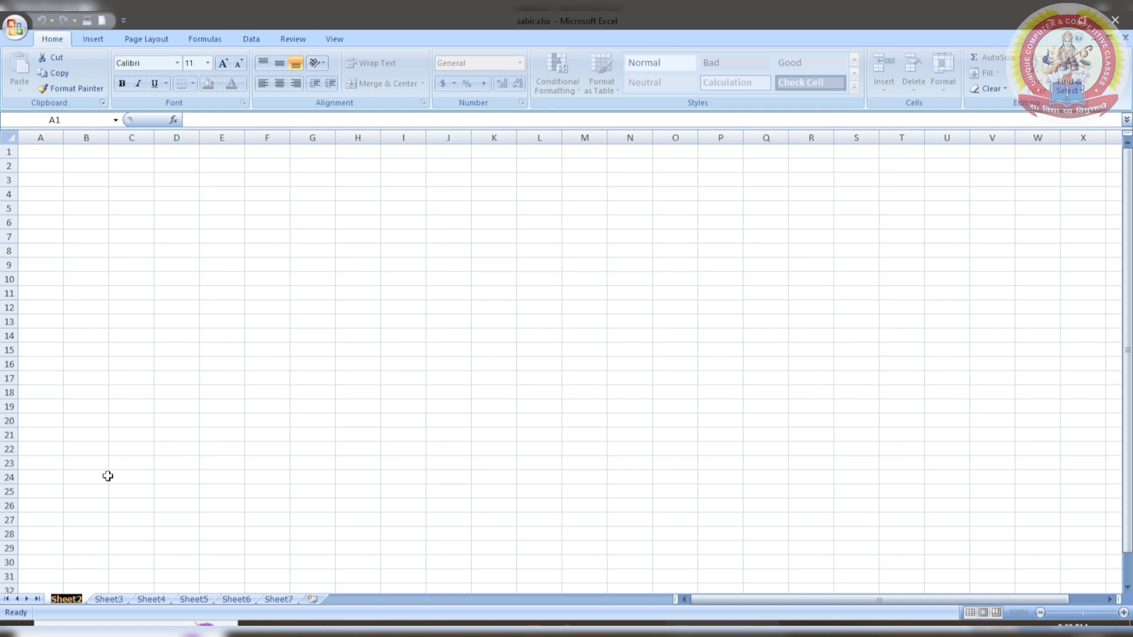
type("excel")
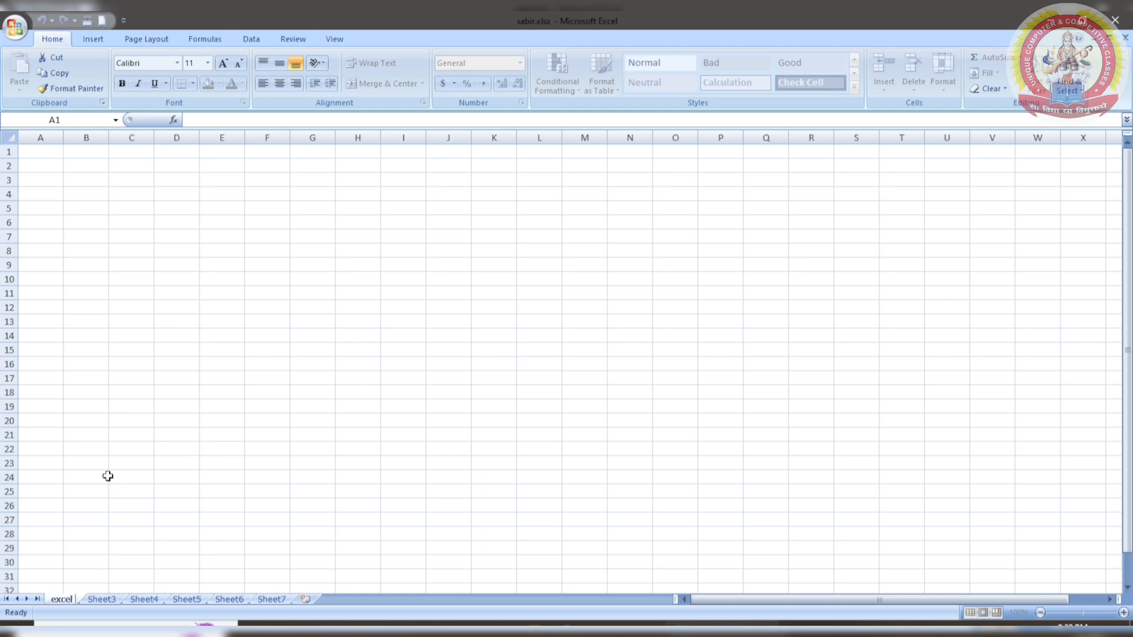
type(" file")
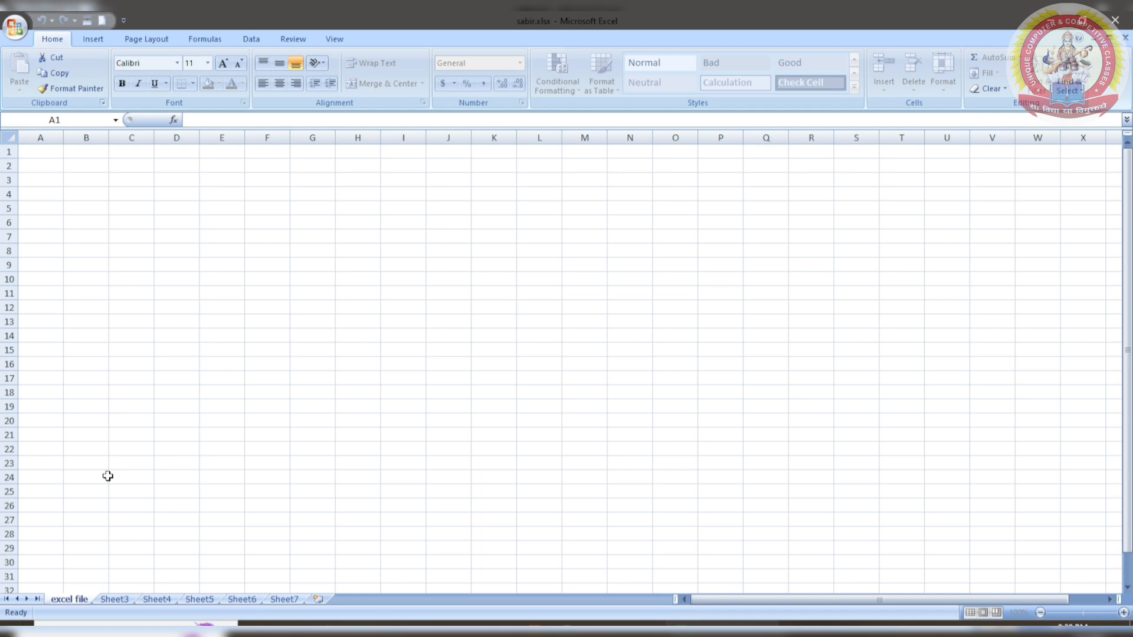
- Rename Sheet3 as "excel file 2"
left_click(118, 601)
right_click(121, 600)
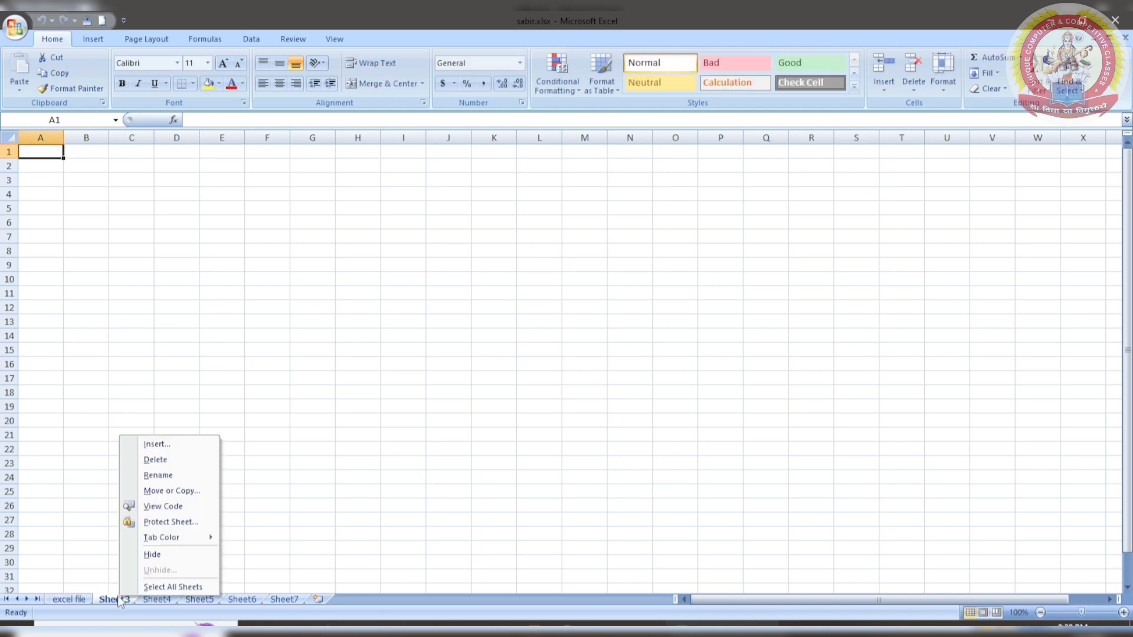
left_click(158, 476)
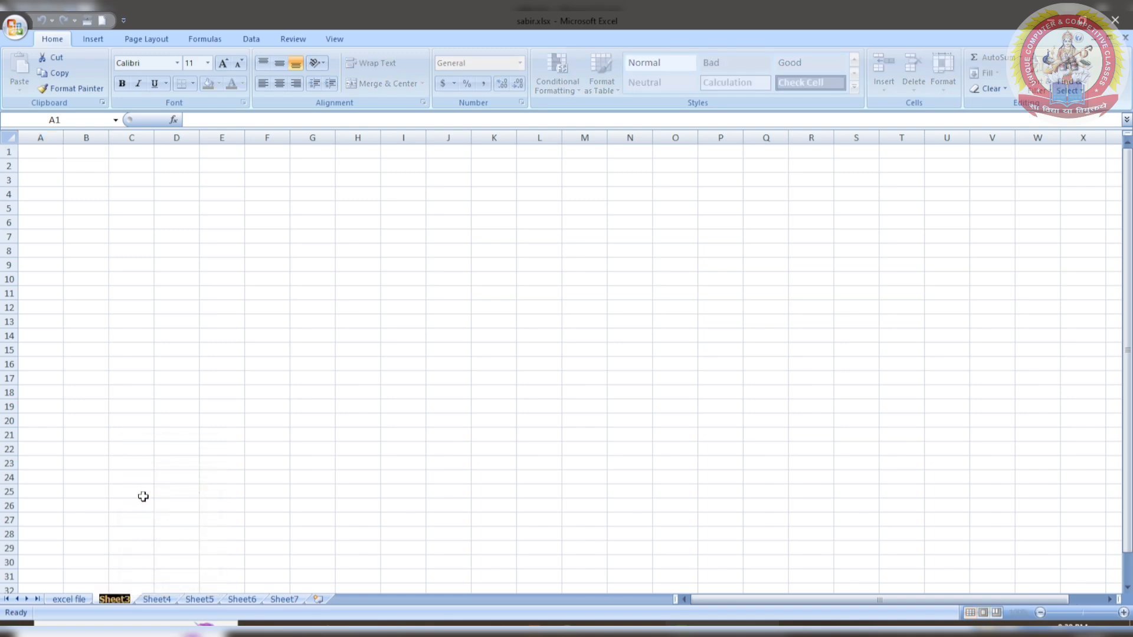
type("excel")
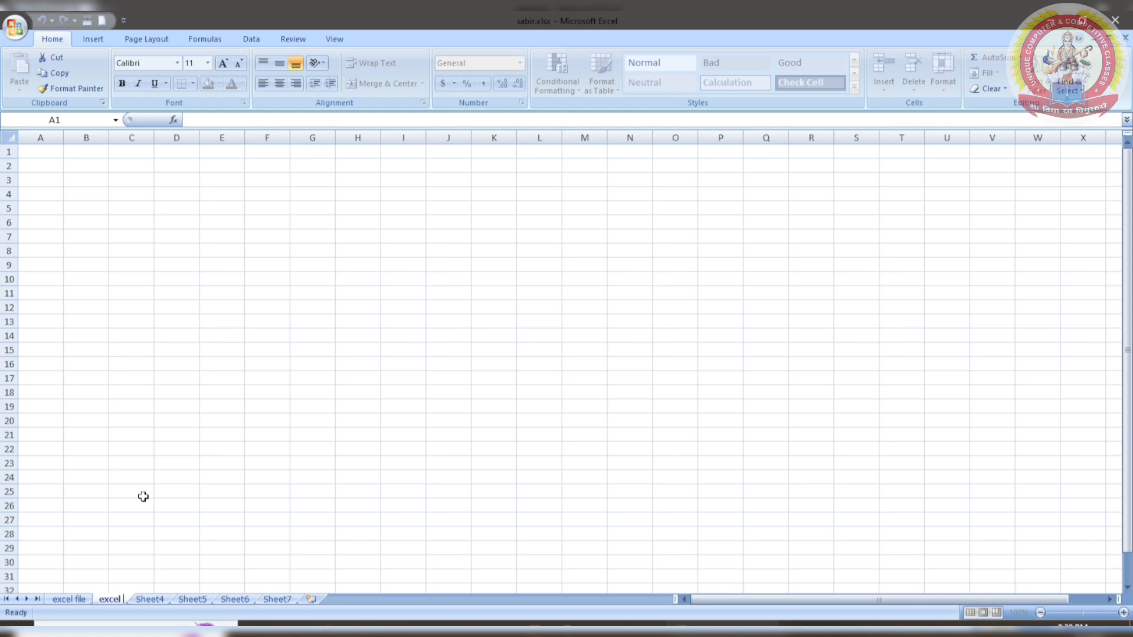
type(" file 2")
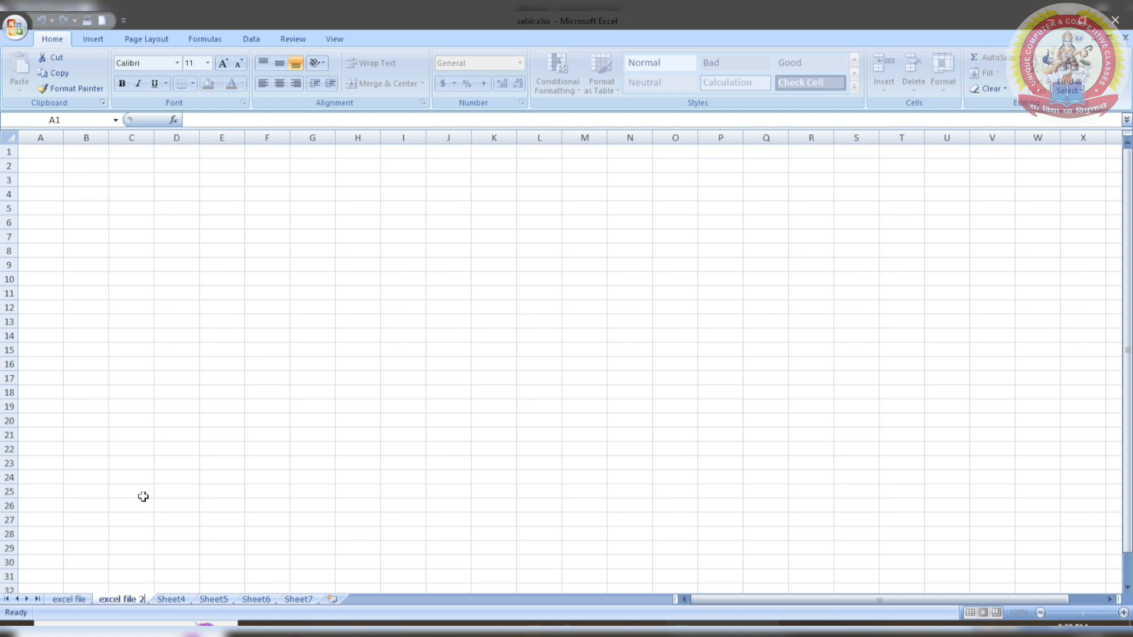
left_click(213, 493)
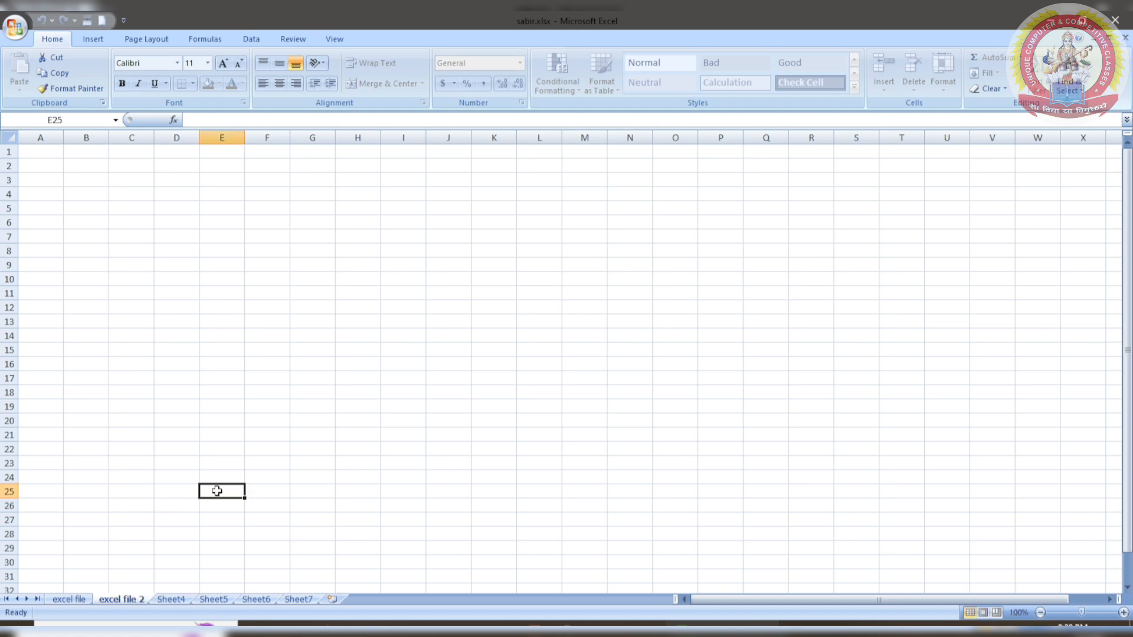
- Move the "excel file" sheet before Sheet7 with Move or Copy, and reposition it between "excel file 2" and Sheet4
left_click(61, 600)
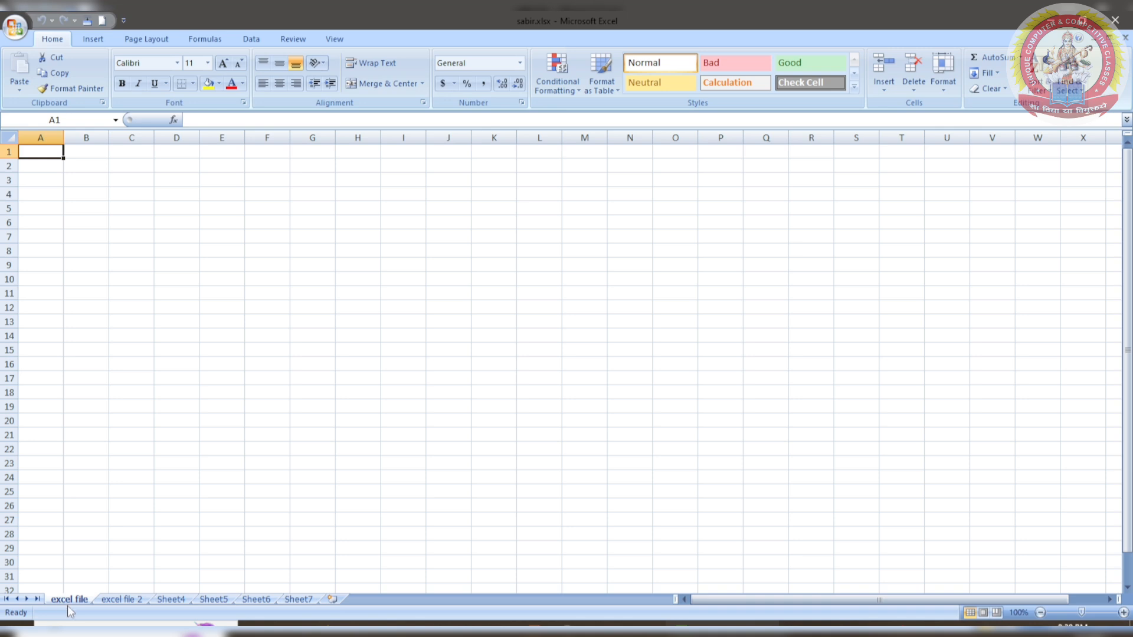
left_click(121, 599)
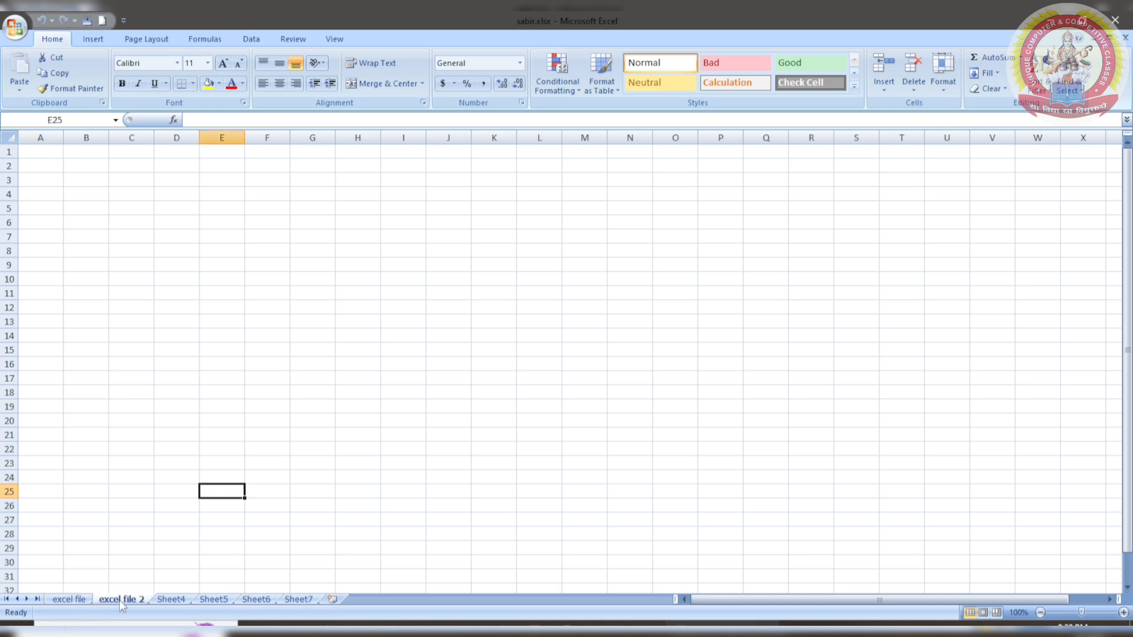
left_click(169, 599)
right_click(73, 601)
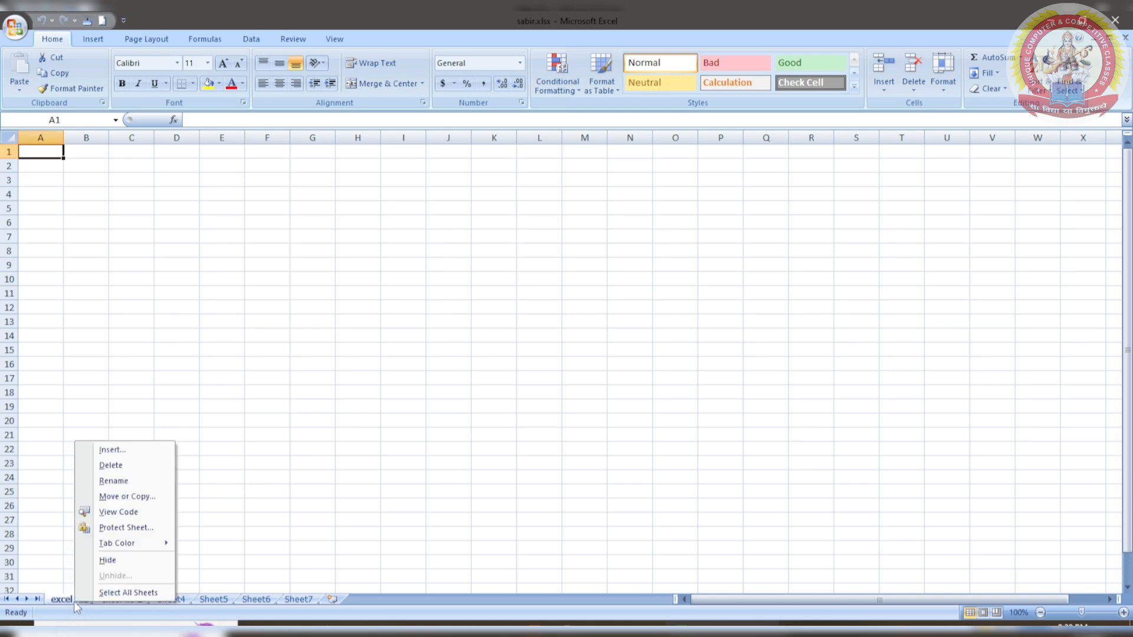
left_click(111, 497)
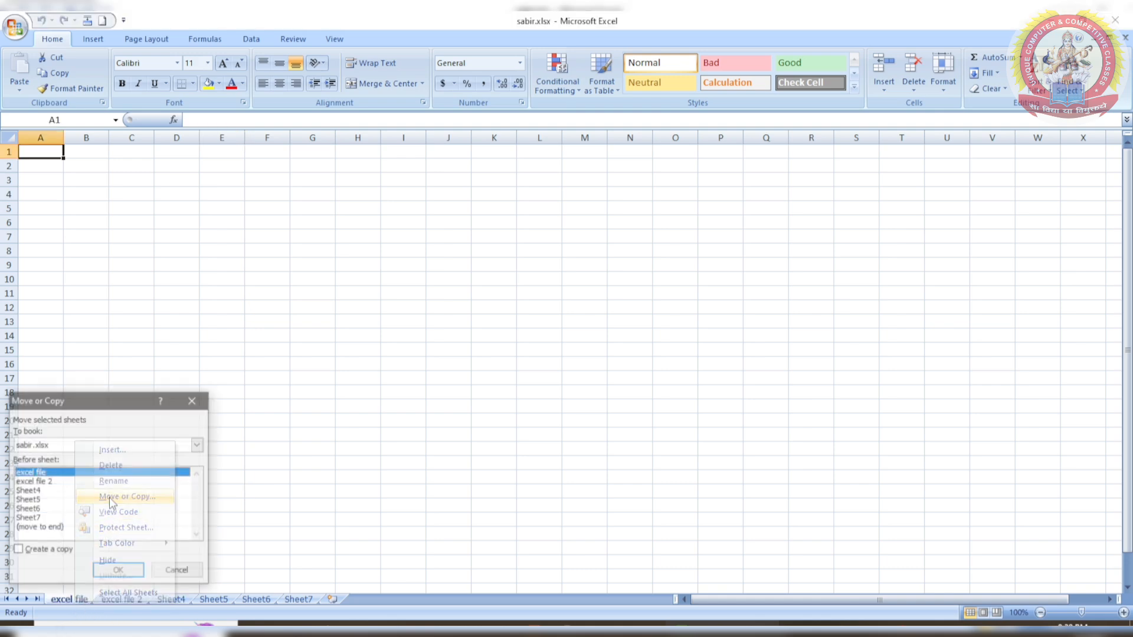
left_click(75, 491)
left_click(76, 518)
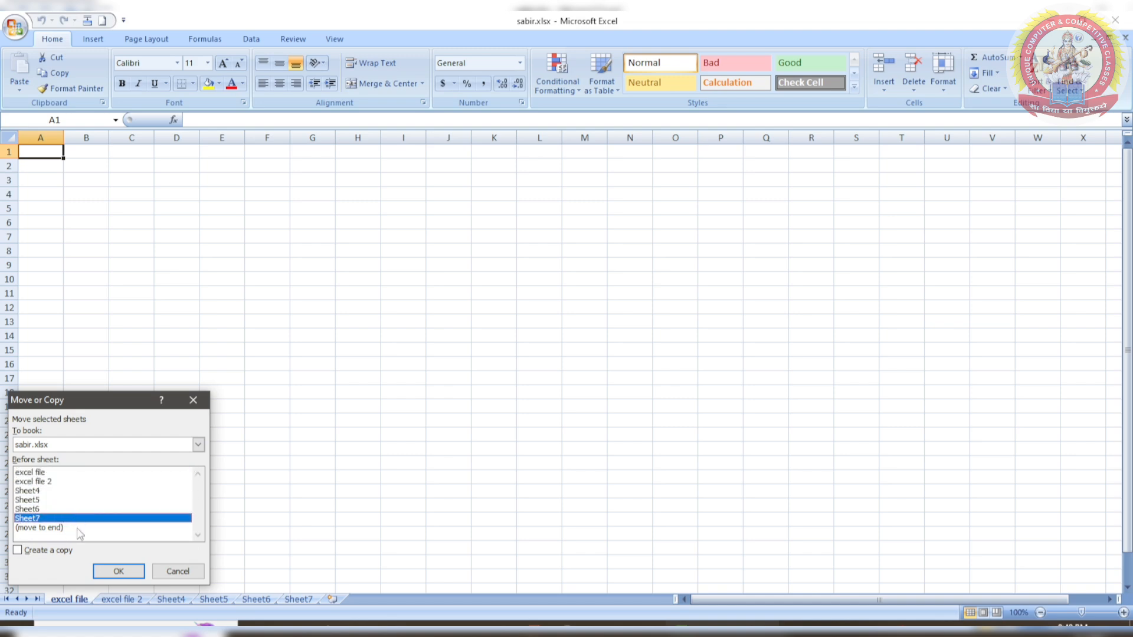
left_click(118, 571)
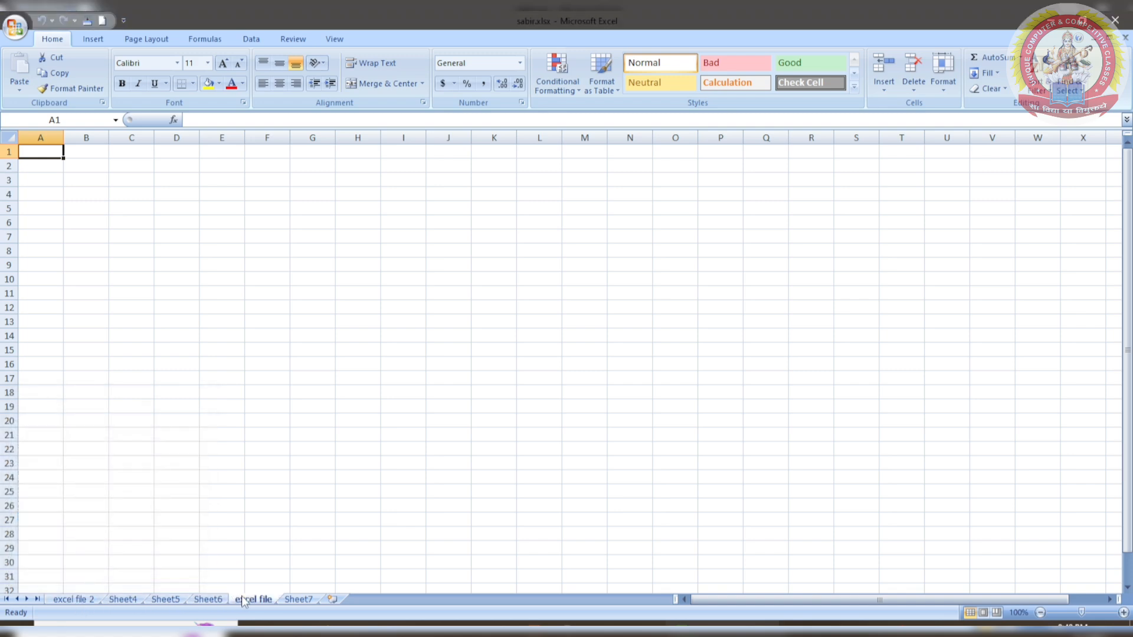
left_click_drag(242, 599, 119, 588)
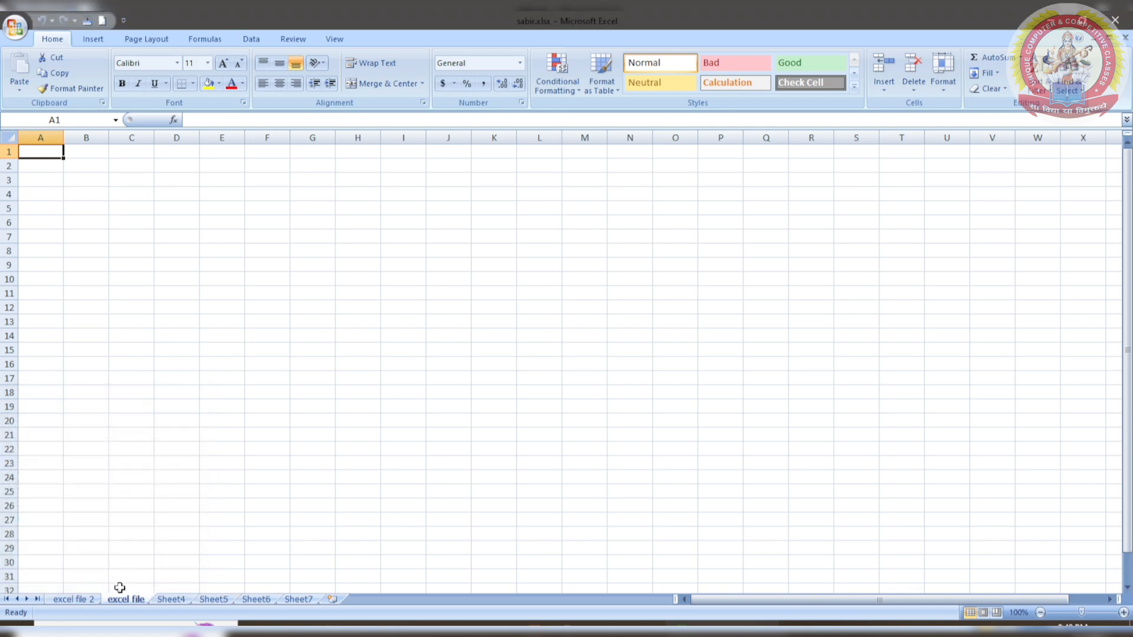
- View the code window of the "excel file 2" sheet and close the Visual Basic editor
right_click(79, 601)
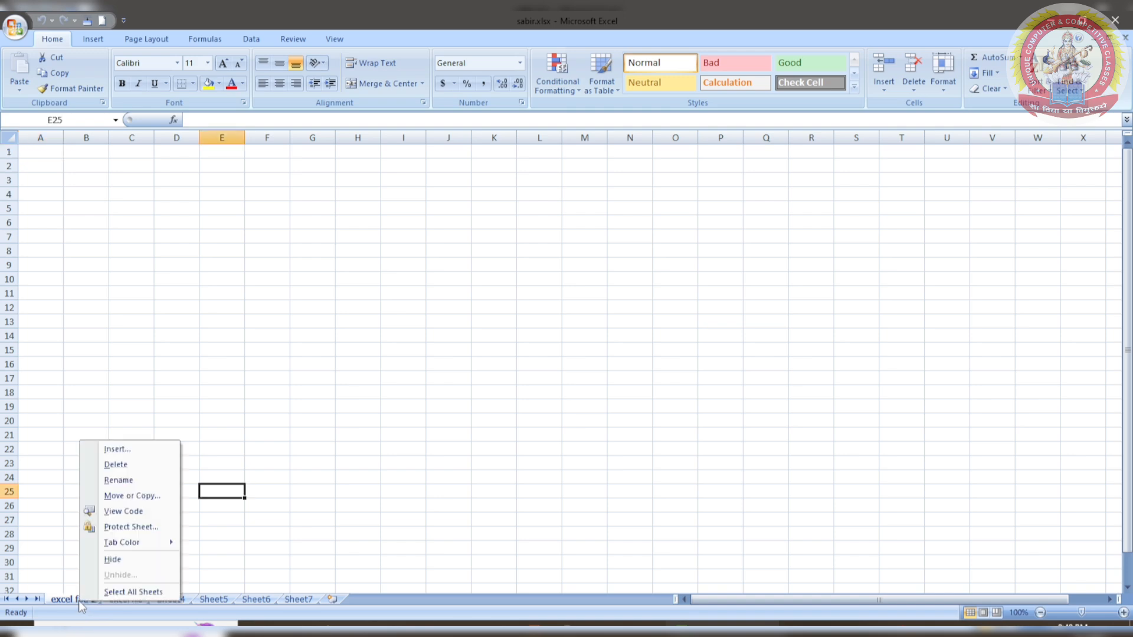
left_click(108, 512)
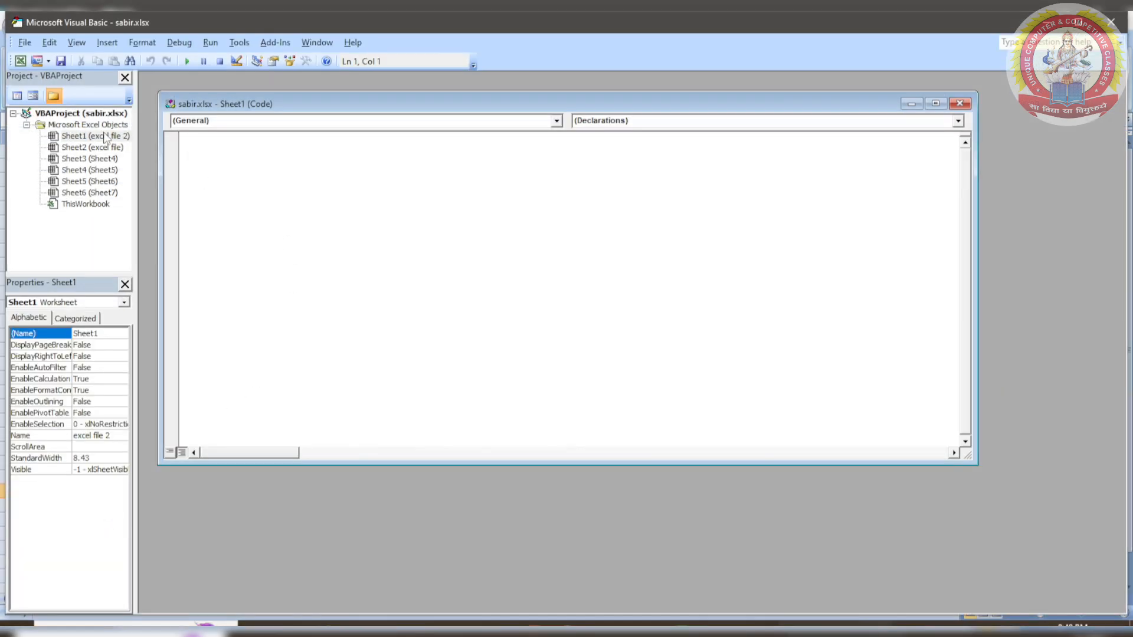
left_click(960, 103)
left_click(1111, 22)
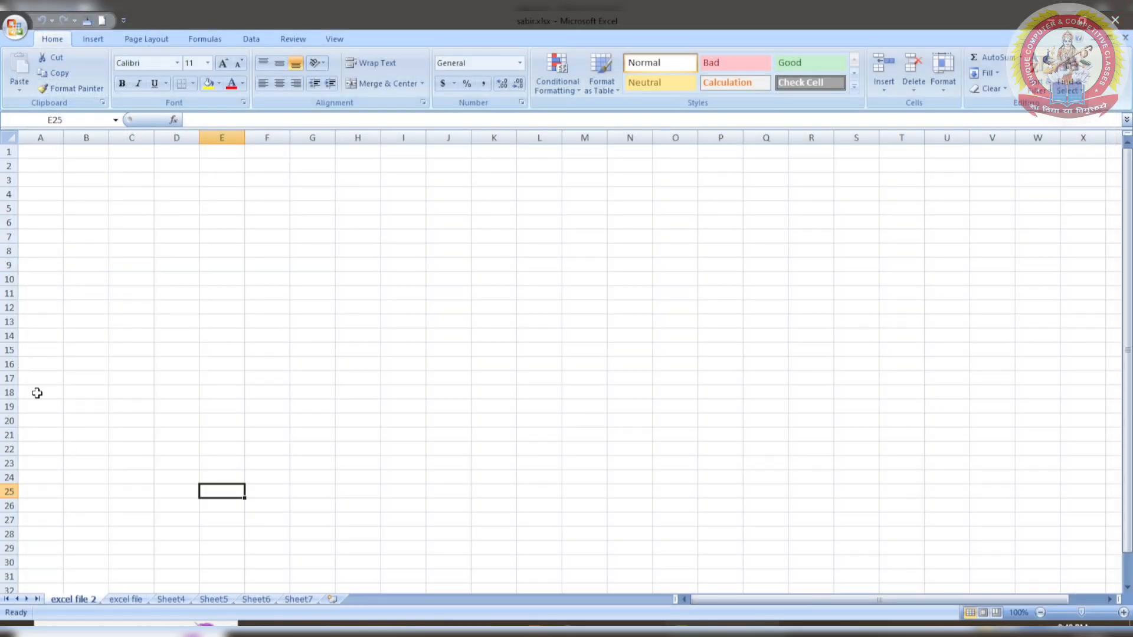
- Set the tab color of the "excel file 2" sheet to the darkest purple theme shade
right_click(80, 601)
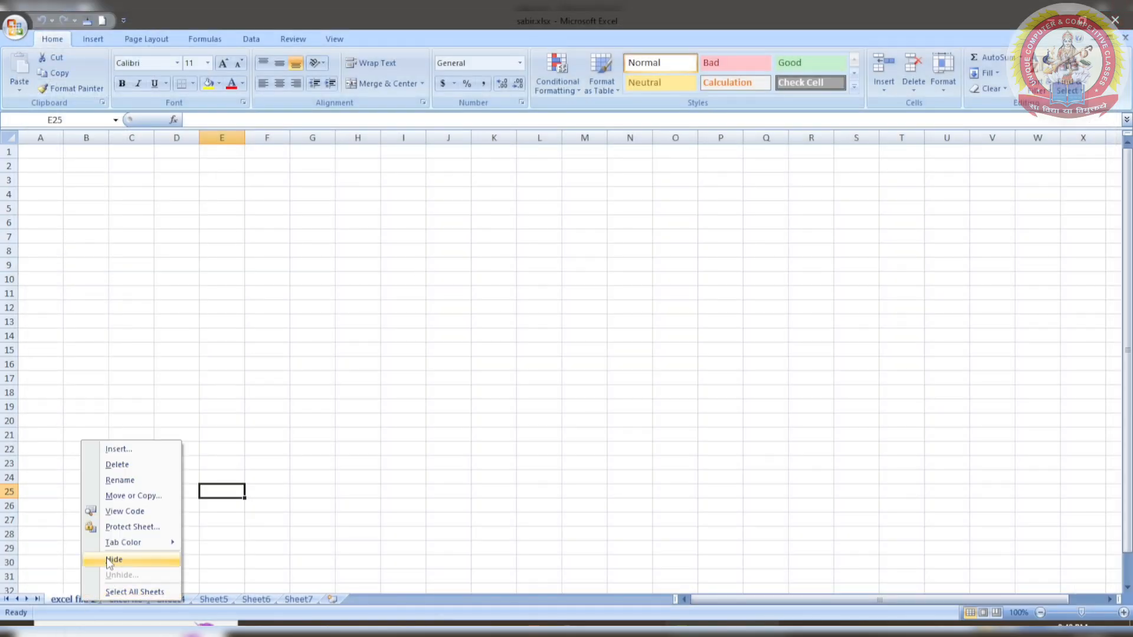
mouse_move(126, 538)
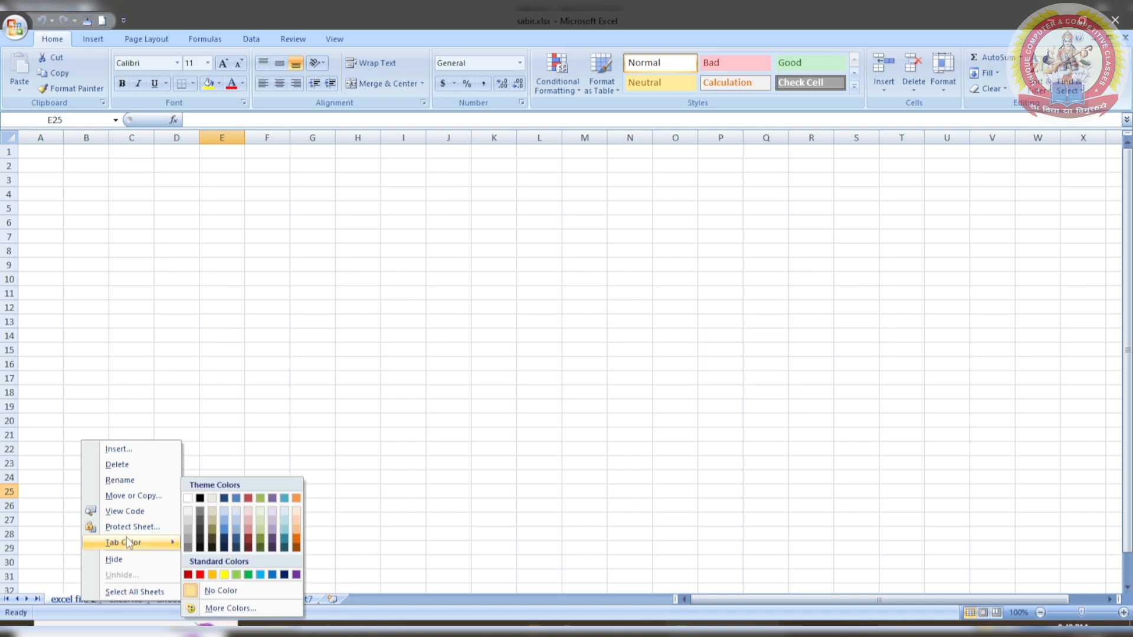
left_click(274, 548)
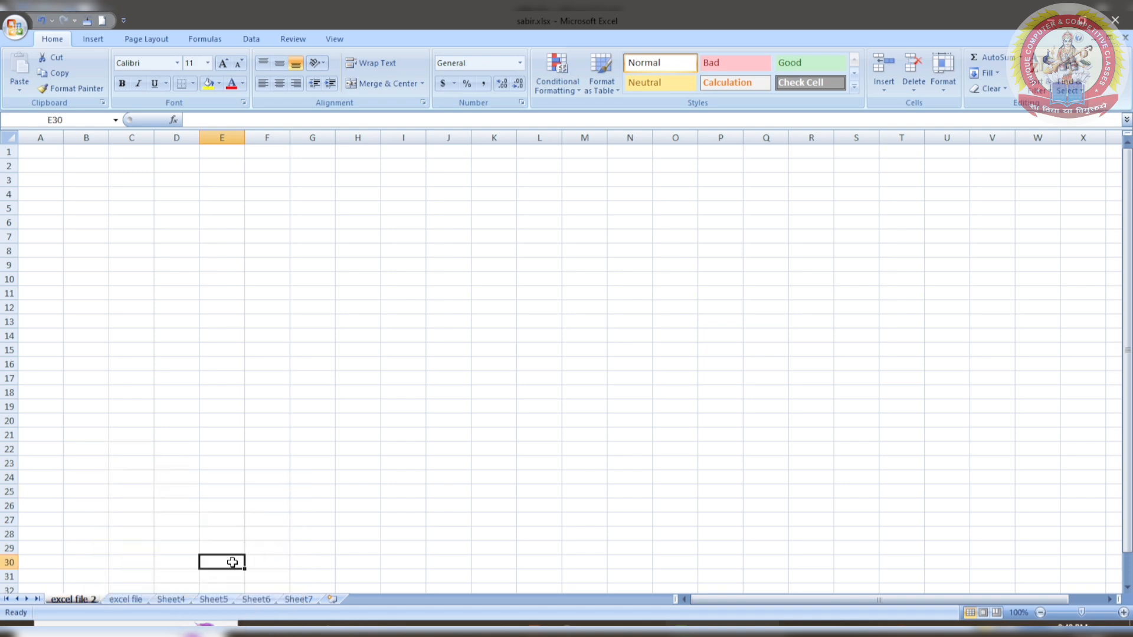
- Set the tab color of the "excel file" sheet to standard red and select cell E29
left_click(128, 600)
right_click(130, 602)
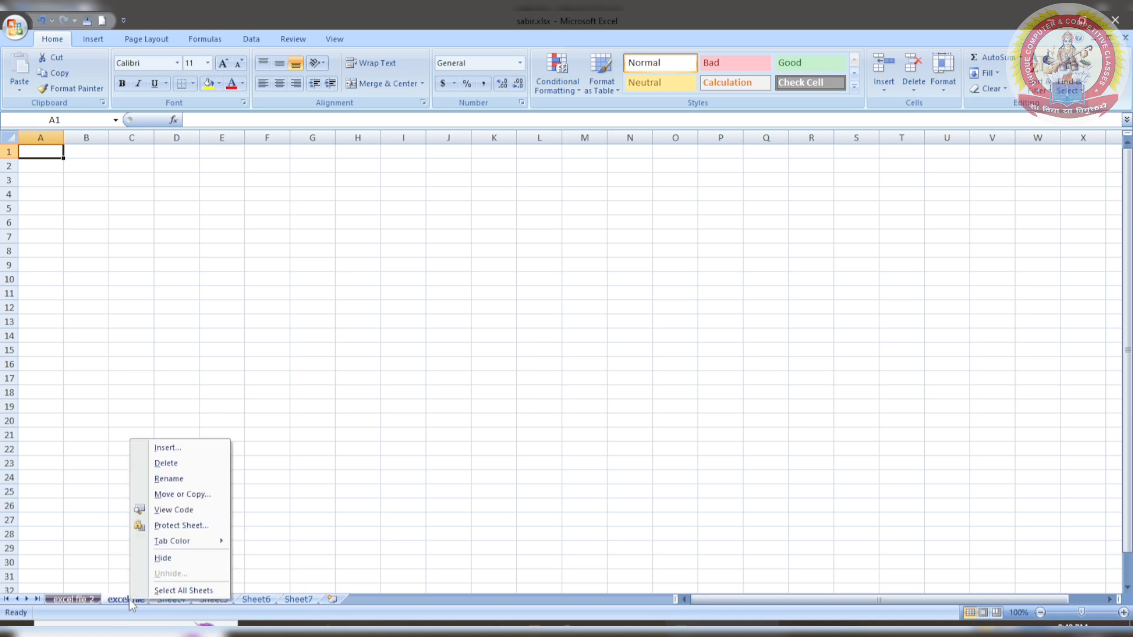
mouse_move(163, 544)
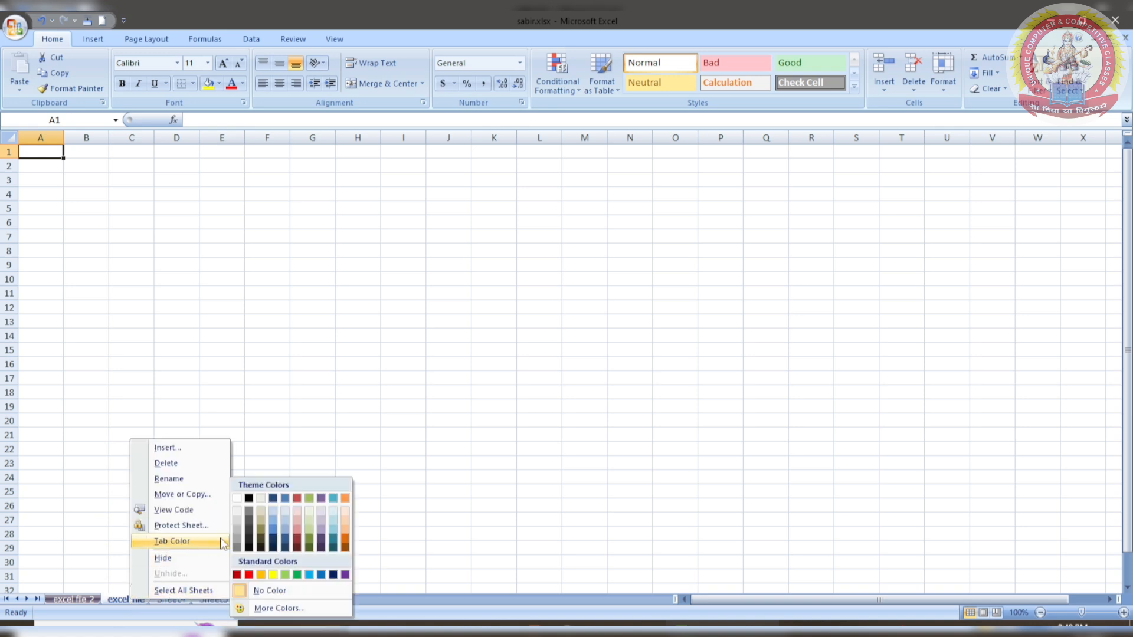
left_click(247, 573)
left_click(239, 550)
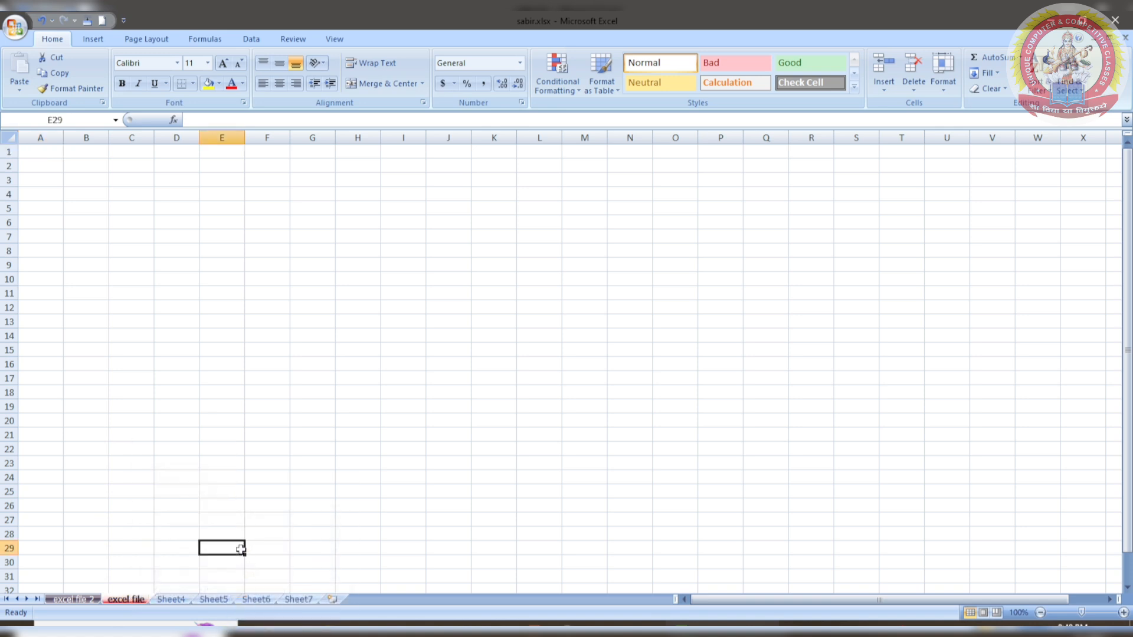
- Give the Sheet4 tab a dark red theme color and switch to Sheet5
left_click(154, 601)
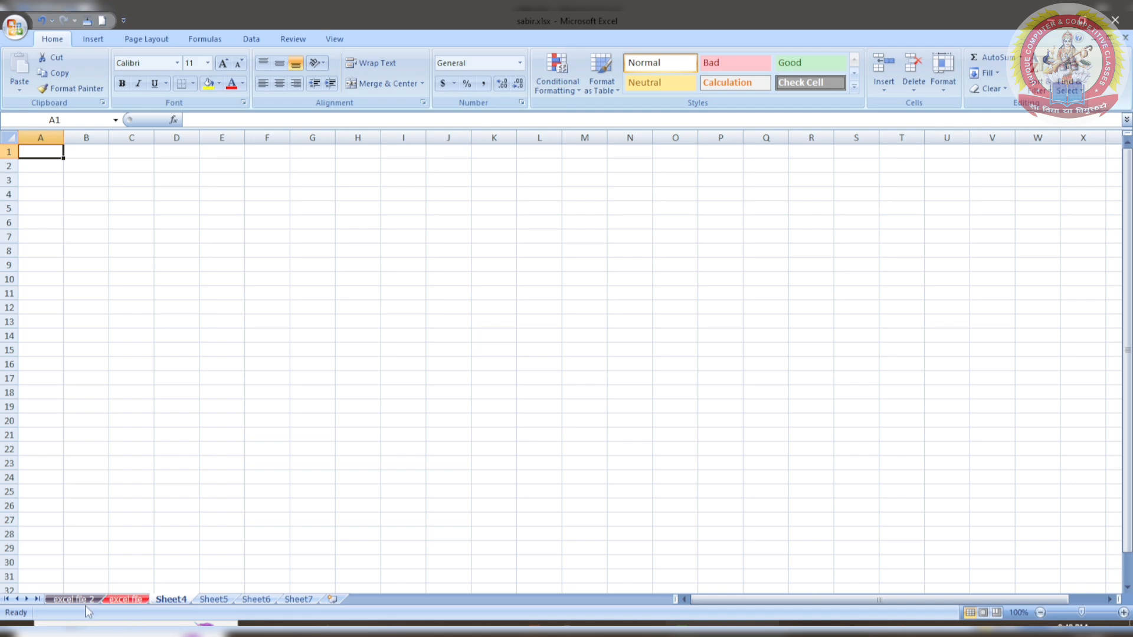
right_click(161, 600)
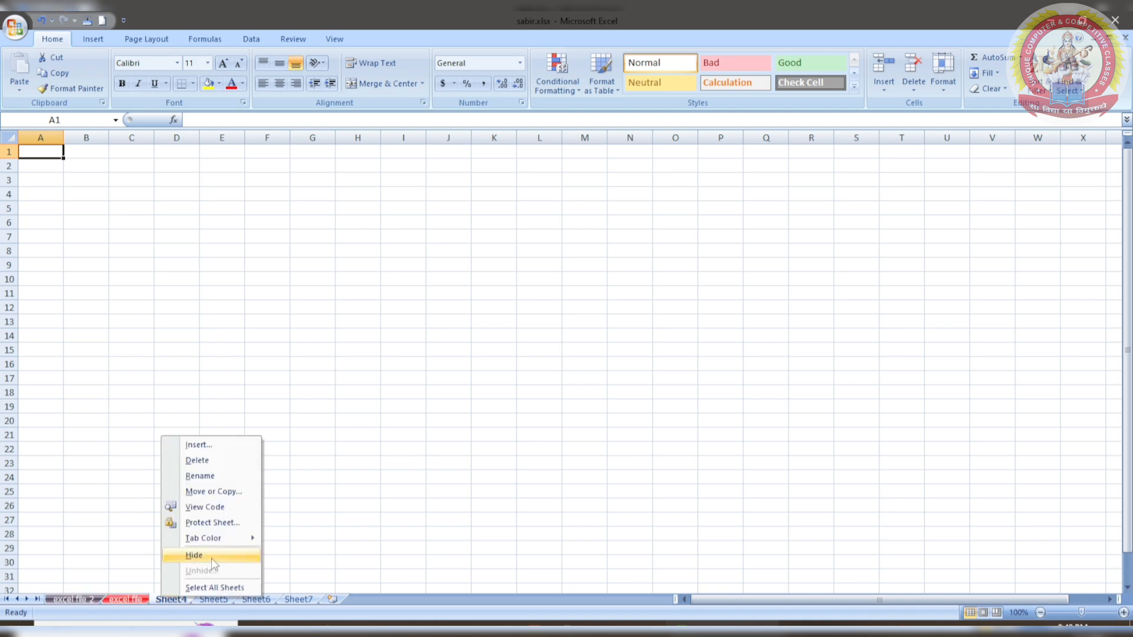
mouse_move(235, 544)
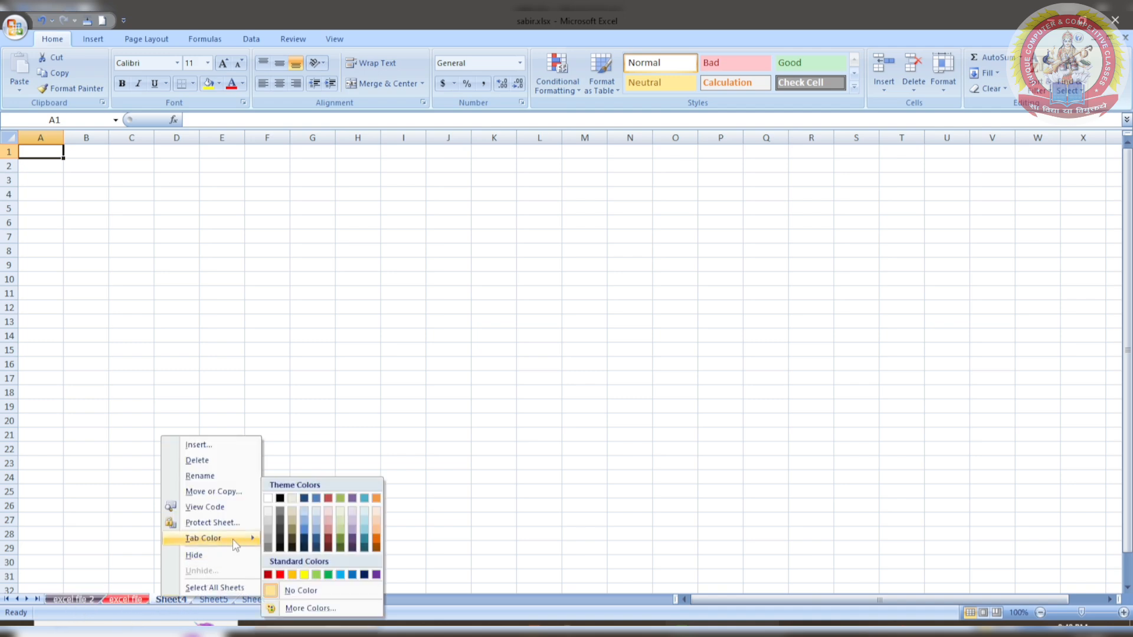
left_click(310, 544)
left_click(221, 600)
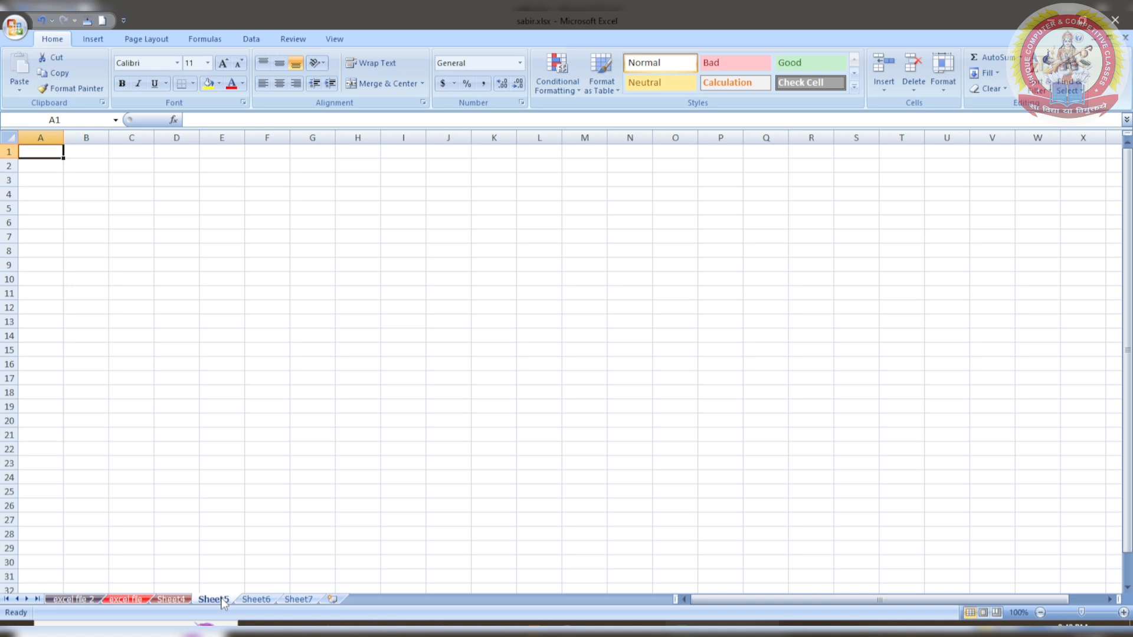
- Hide the "excel file 2" sheet and unhide it again
left_click(88, 600)
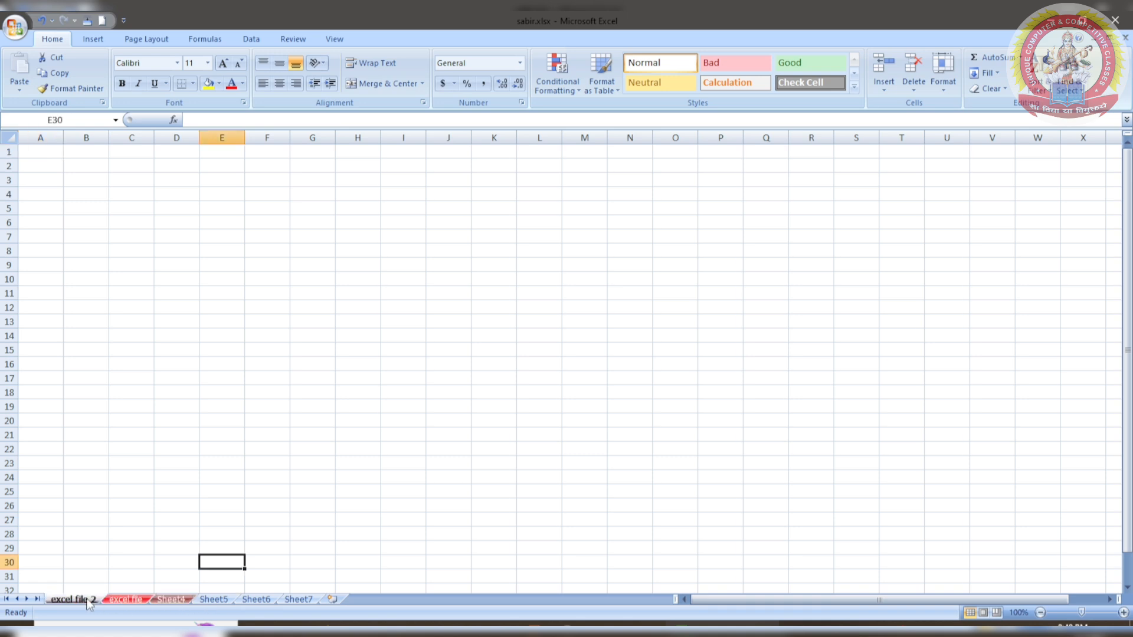
right_click(88, 600)
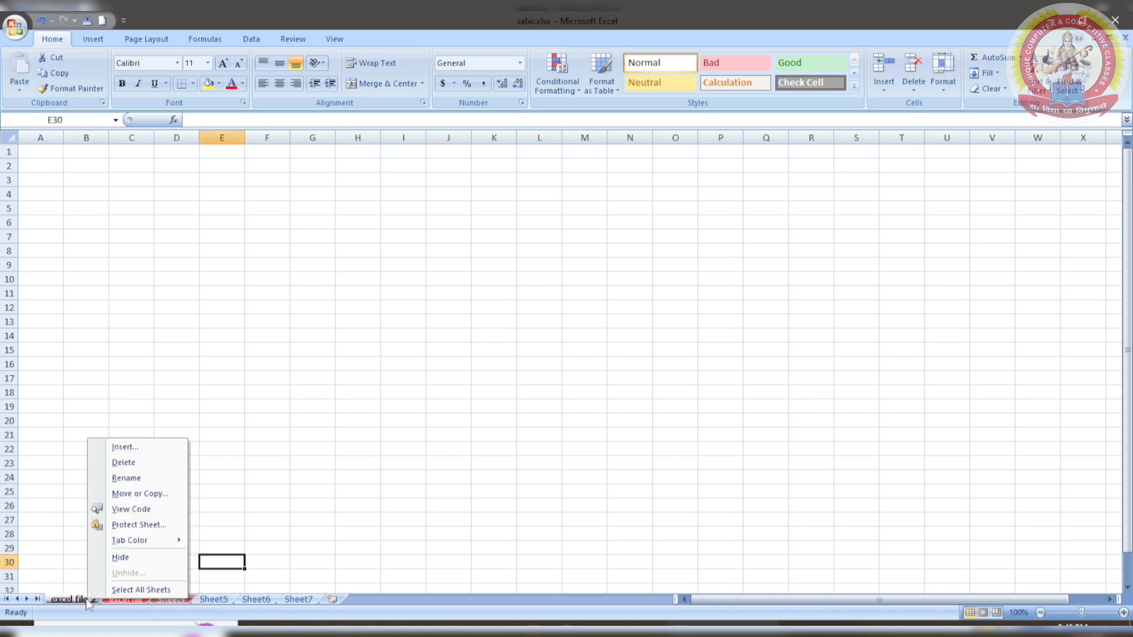
left_click(118, 557)
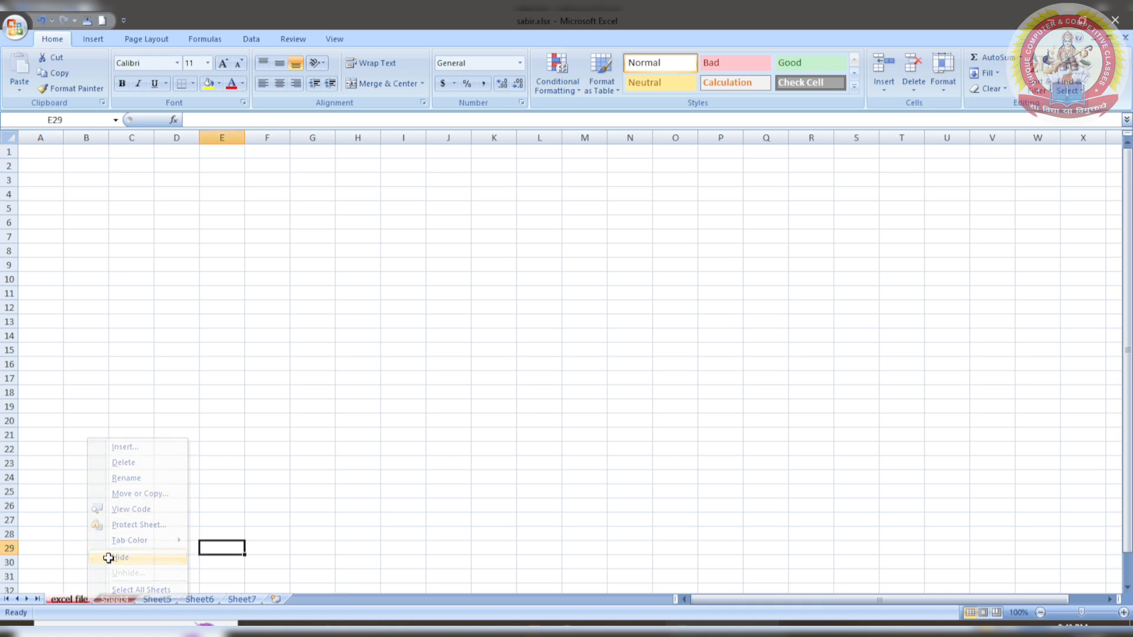
right_click(106, 600)
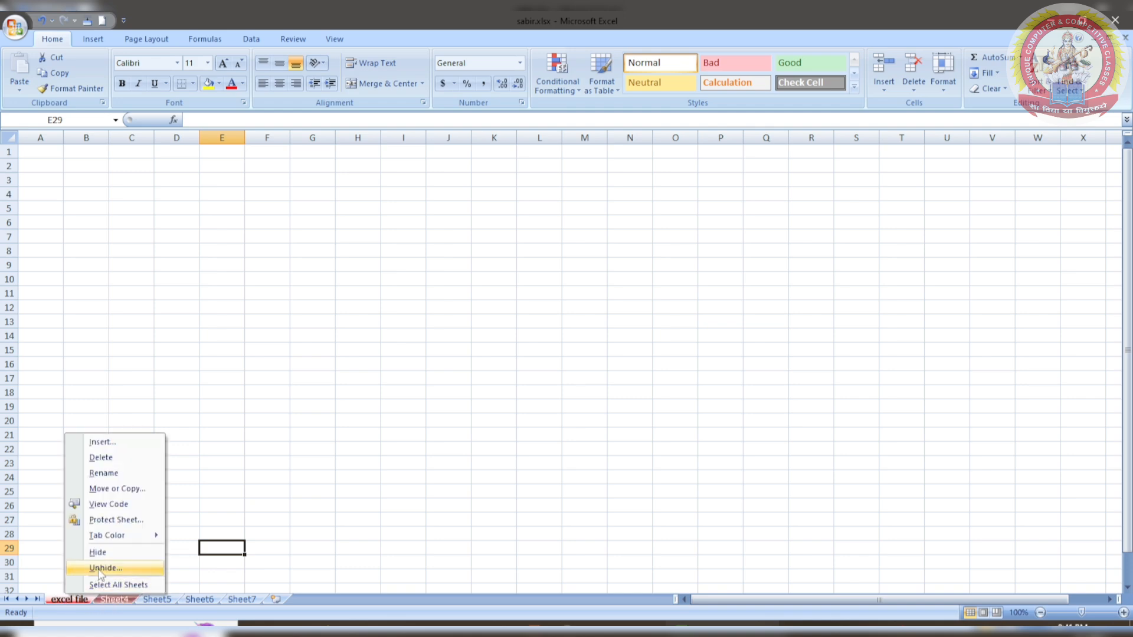
left_click(99, 569)
left_click(121, 602)
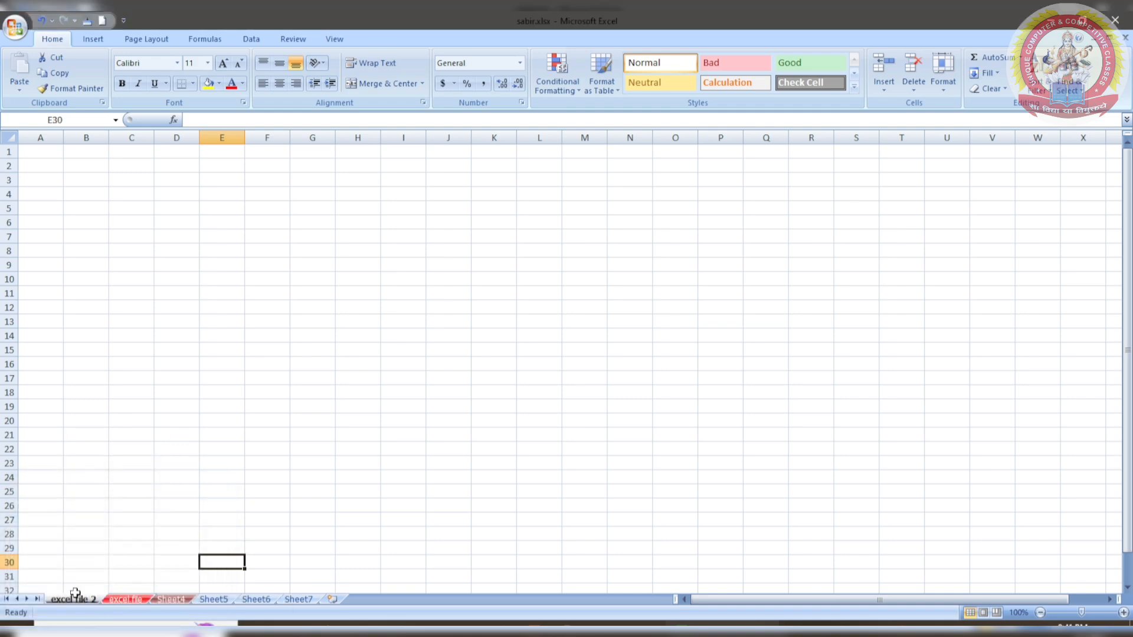
- Group all sheets of the workbook, ungroup them and return to the "excel file 2" sheet
right_click(83, 600)
left_click(118, 586)
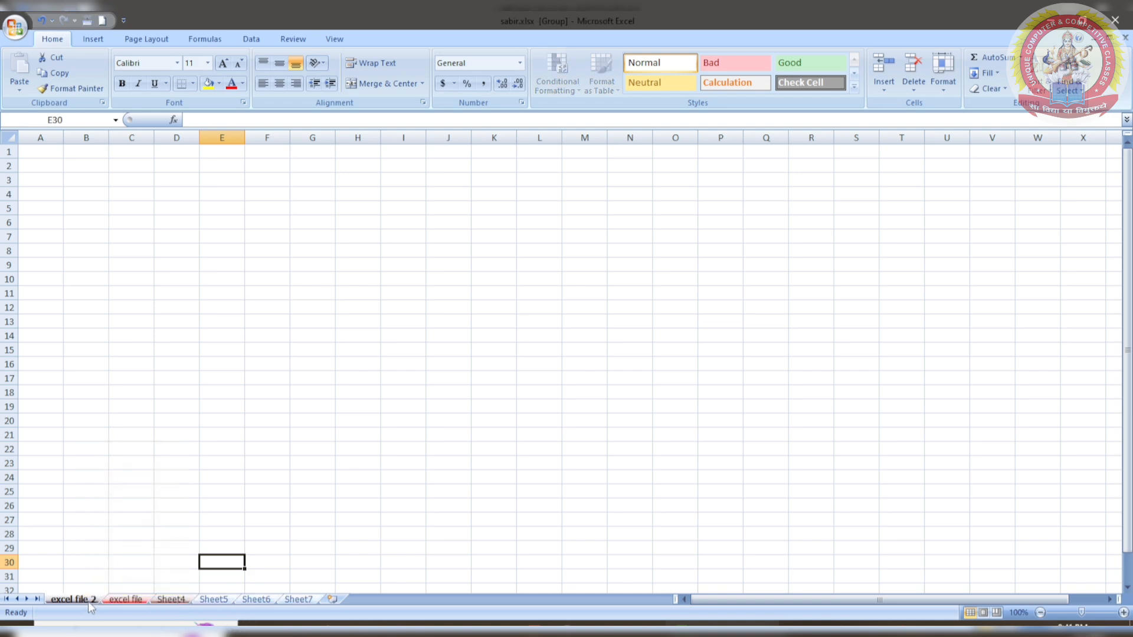
left_click(124, 600)
left_click(164, 601)
left_click(70, 600)
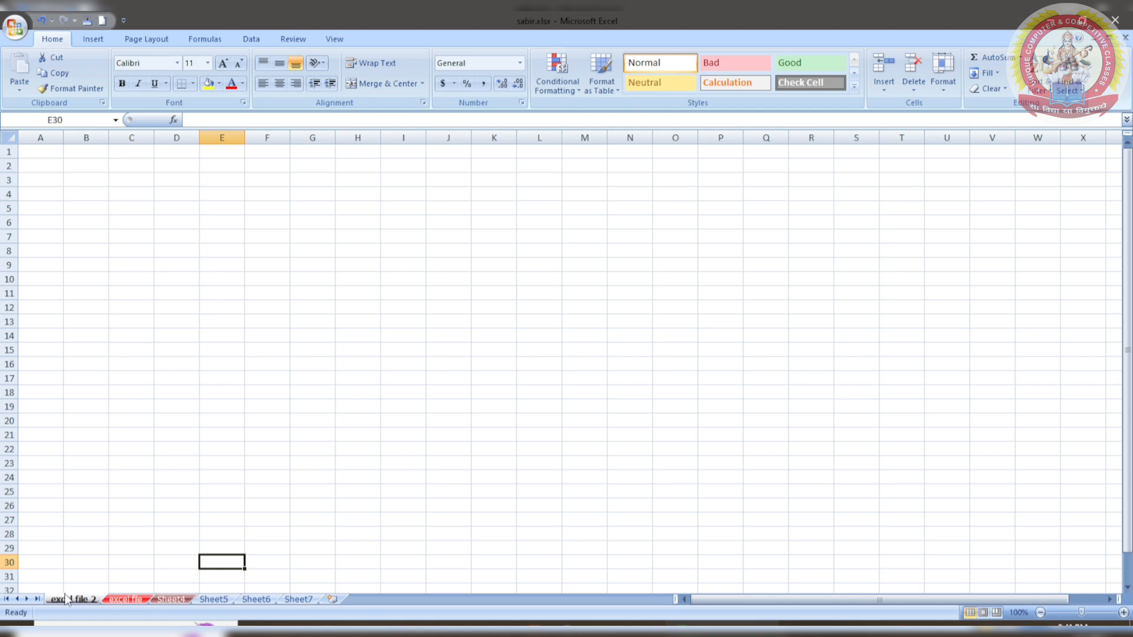
right_click(75, 597)
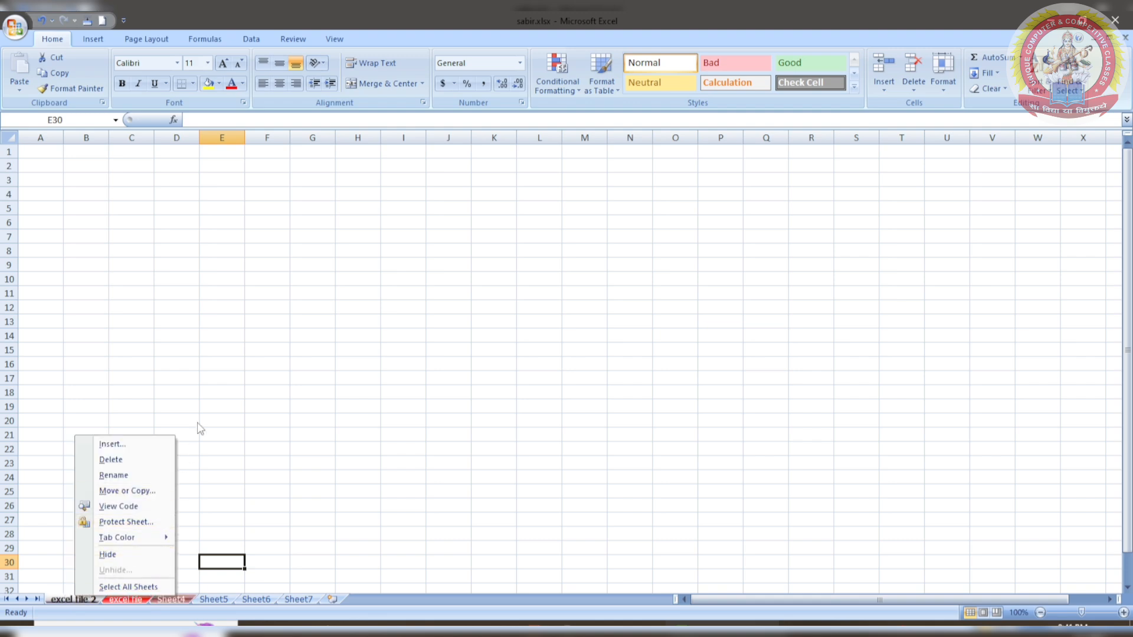
left_click(221, 359)
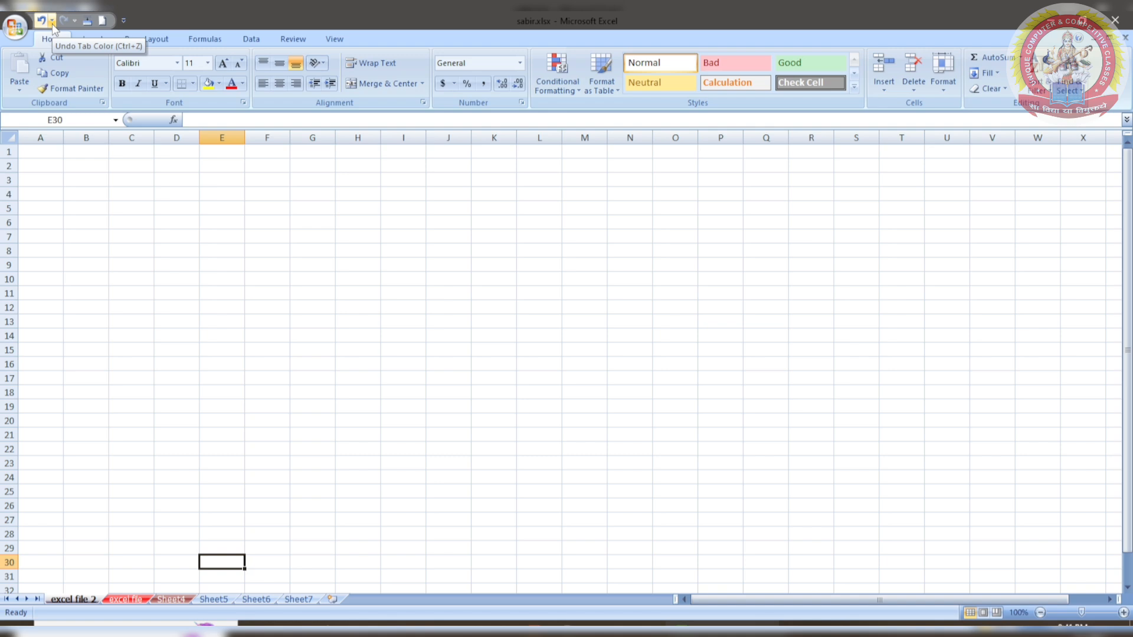
left_click(15, 26)
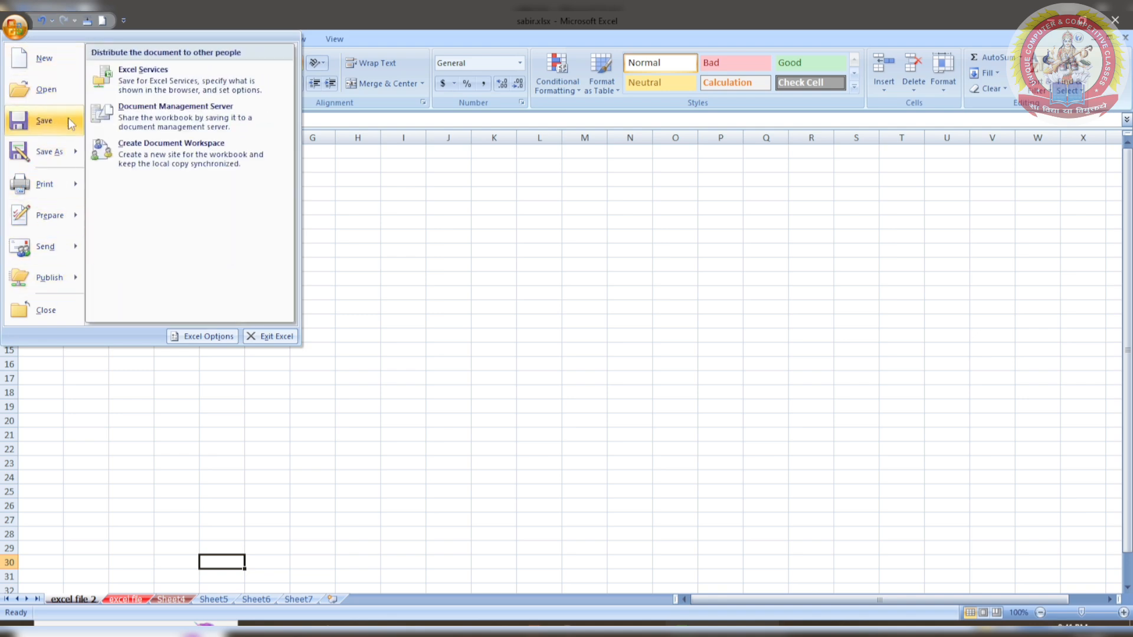
left_click(178, 404)
left_click(180, 402)
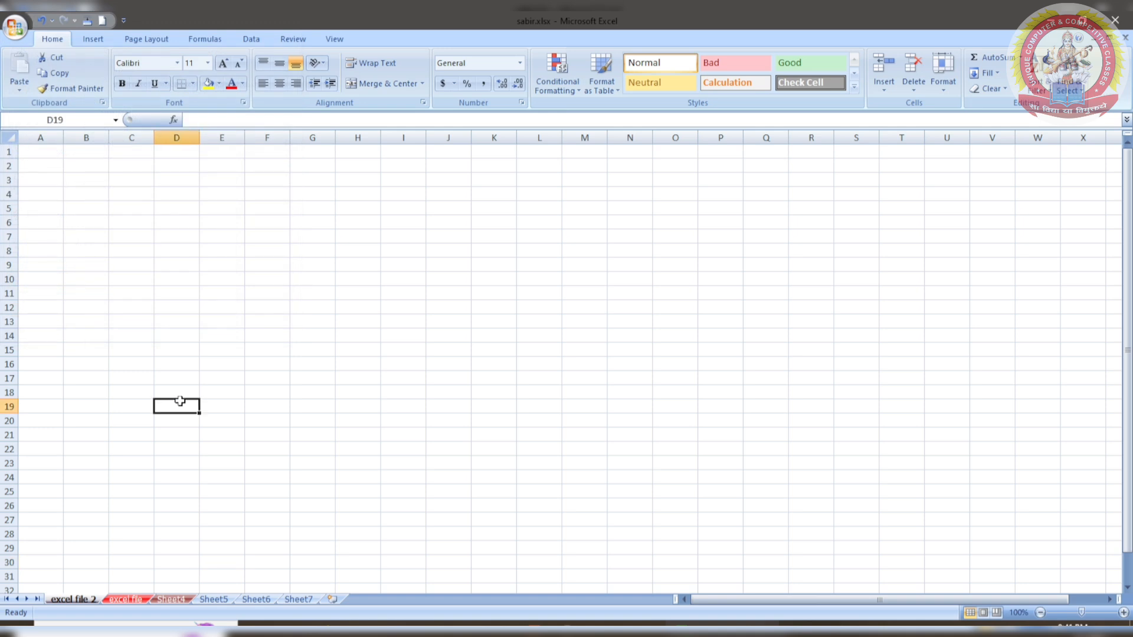